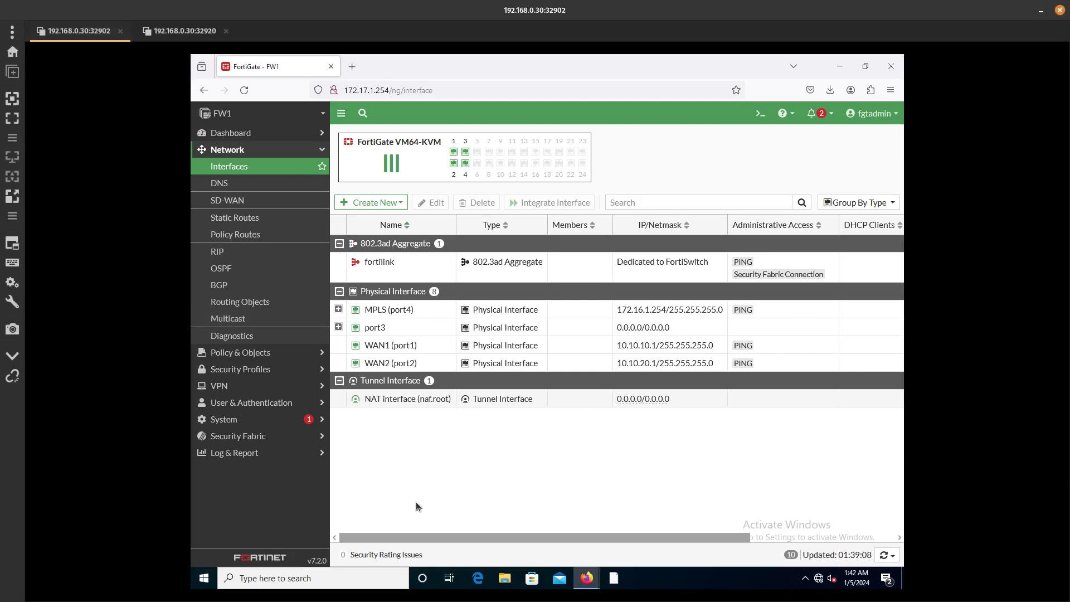
Create a new SD-WAN zone named SD-WAN without any interface members.
{"action": "left_click", "coordinate": [249, 202]}
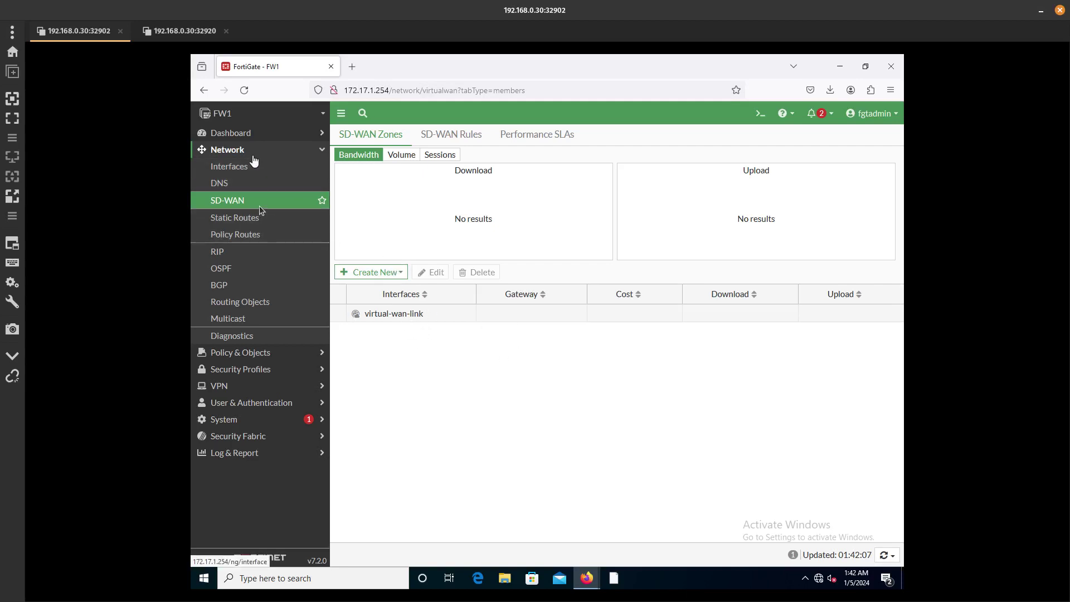
{"action": "left_click", "coordinate": [373, 271]}
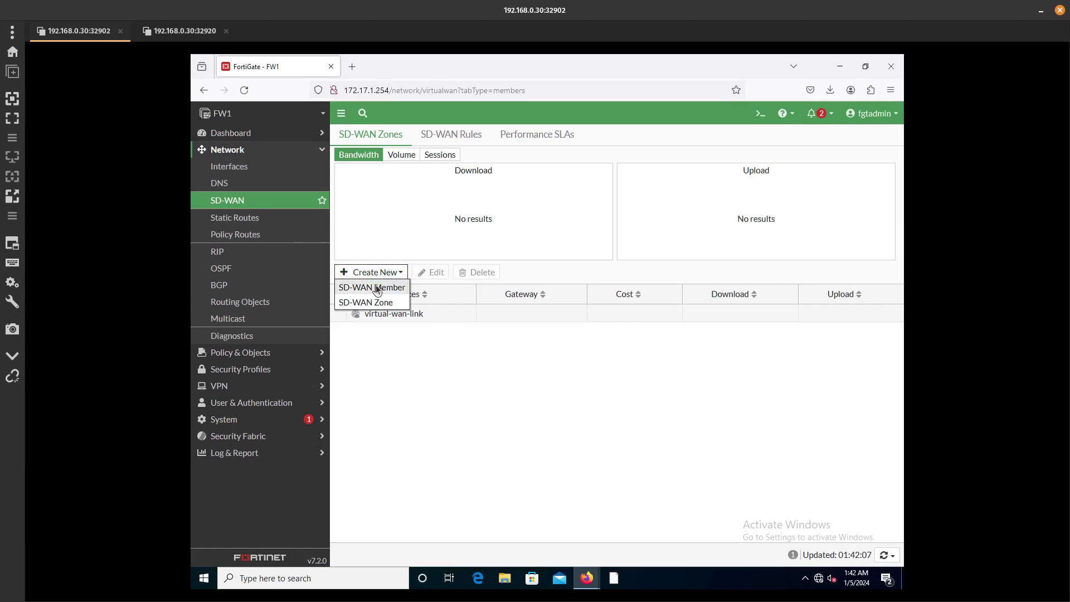
{"action": "left_click", "coordinate": [375, 302]}
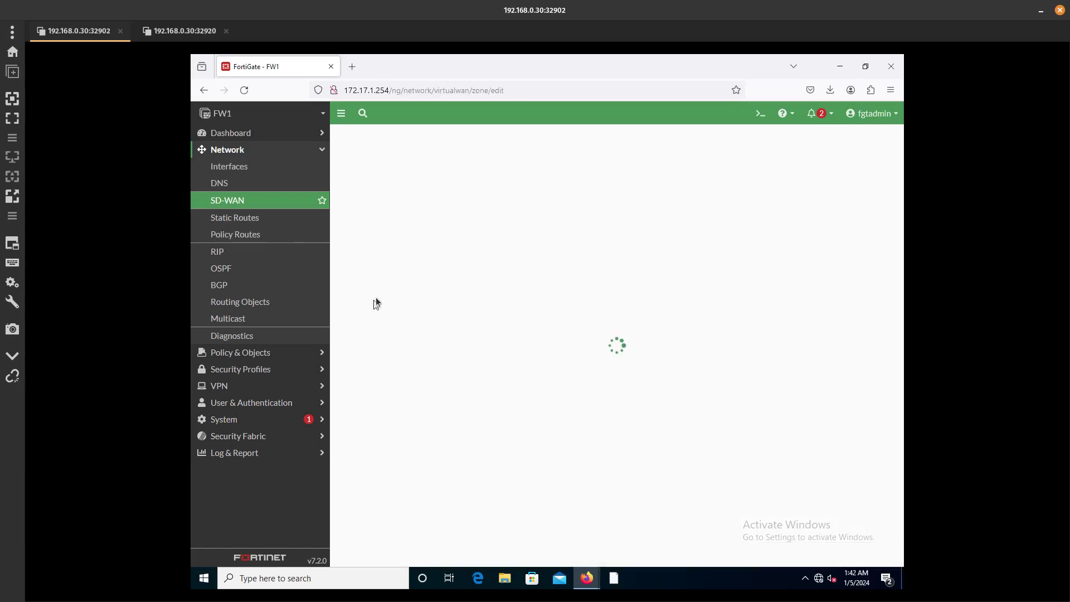
{"action": "left_click", "coordinate": [448, 159]}
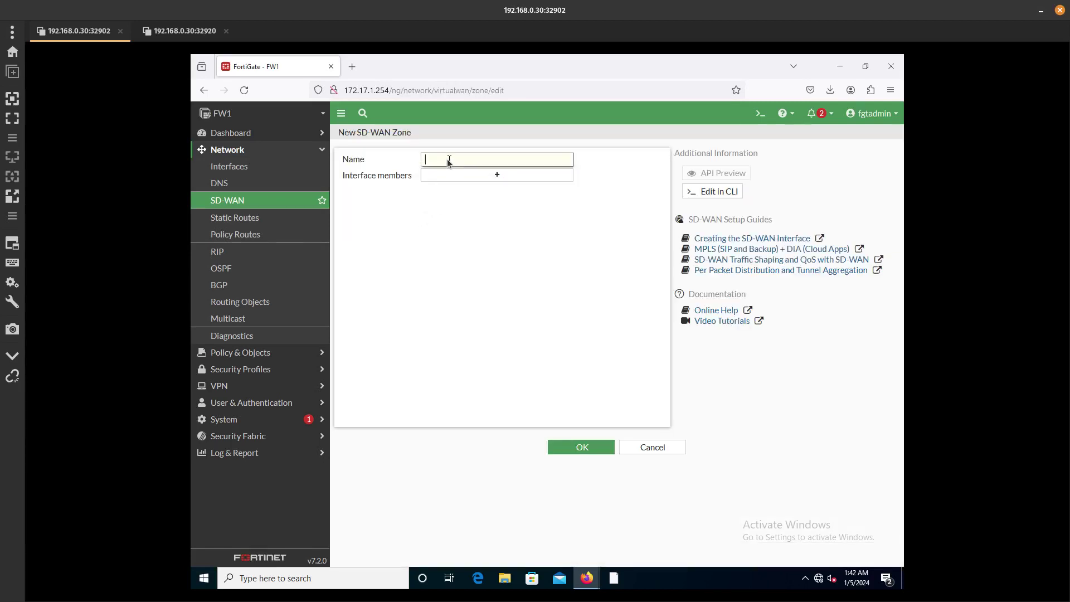
{"action": "type", "text": "SD-WAN"}
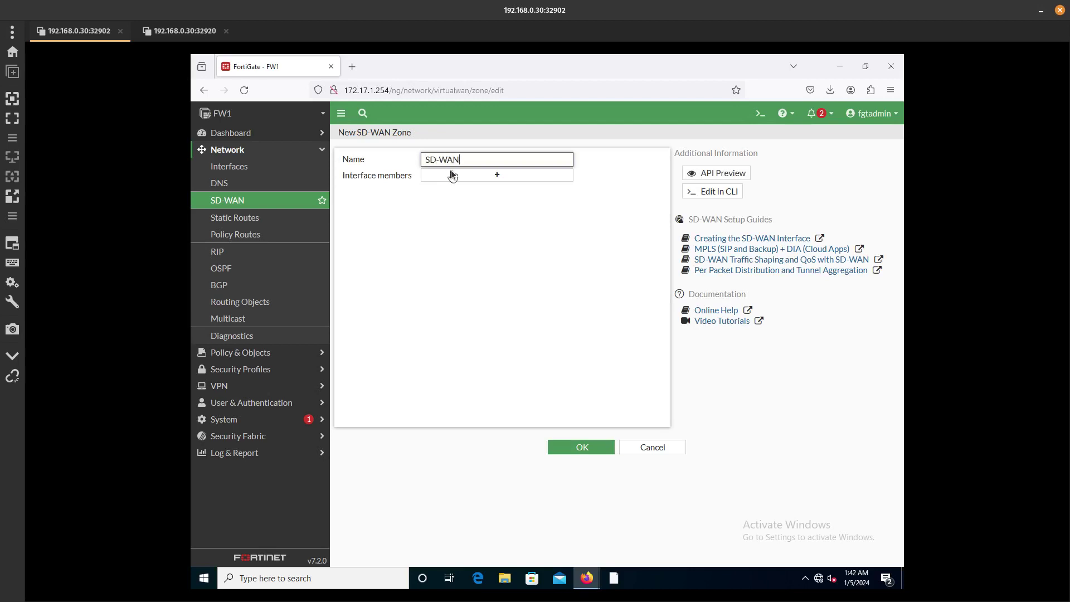
{"action": "left_click", "coordinate": [451, 174]}
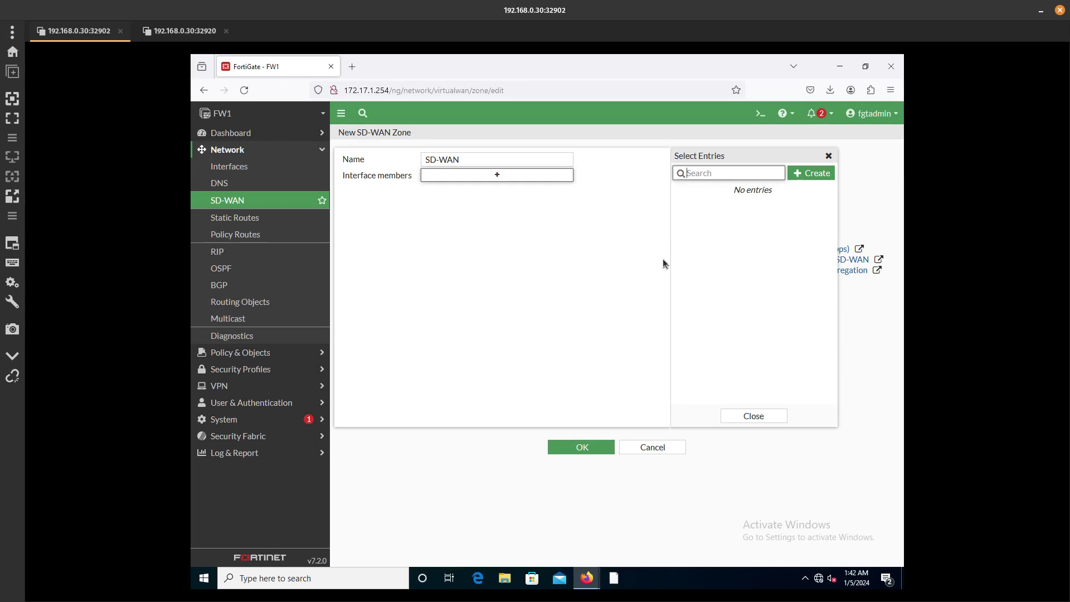
{"action": "left_click", "coordinate": [748, 412]}
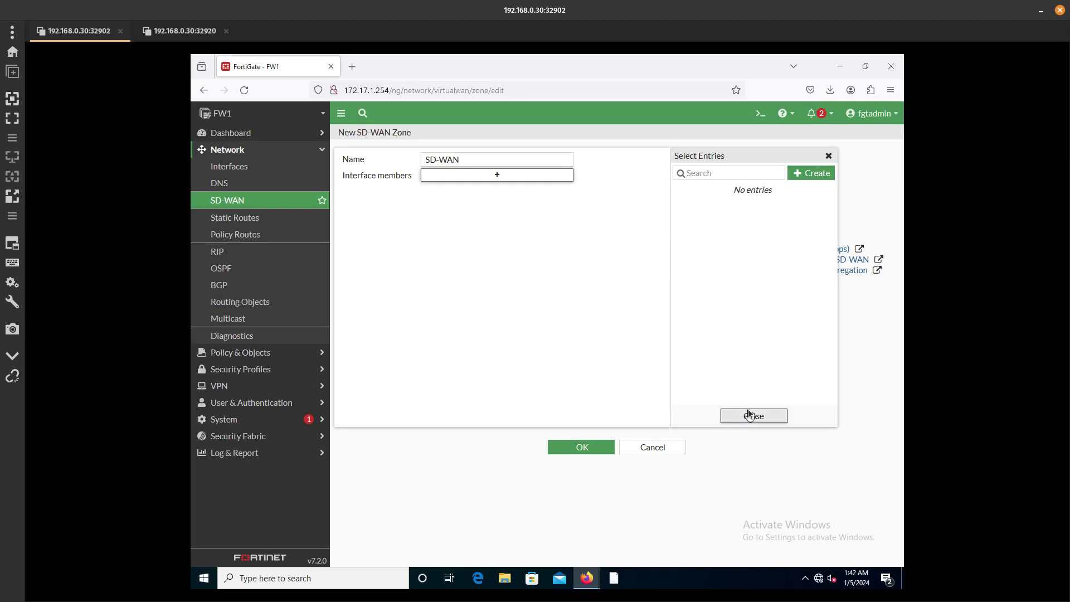
{"action": "left_click", "coordinate": [596, 447]}
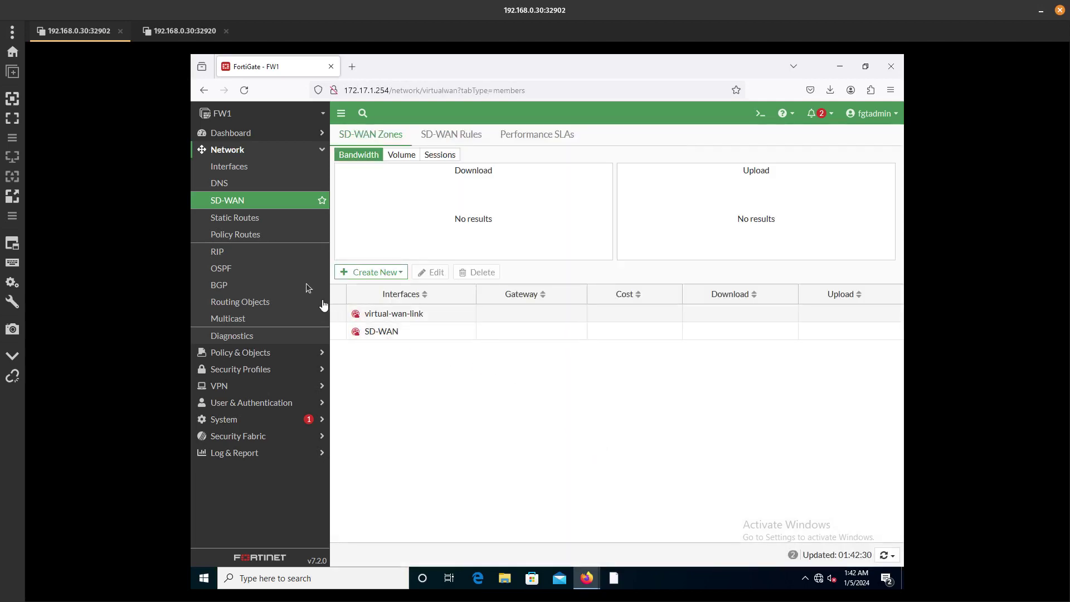
Delete the objects referencing interface WAN1 (port1), selecting everything from firewall policy VLAN_172-TO-WAN1 through VPN SSL Settings.
{"action": "left_click", "coordinate": [230, 167]}
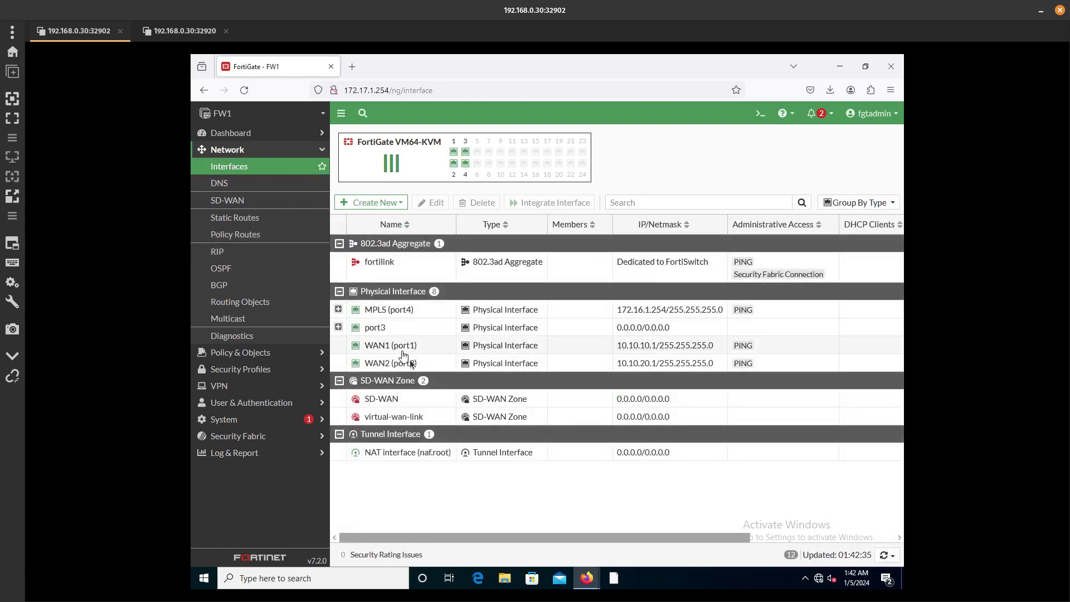
{"action": "left_click", "coordinate": [417, 342]}
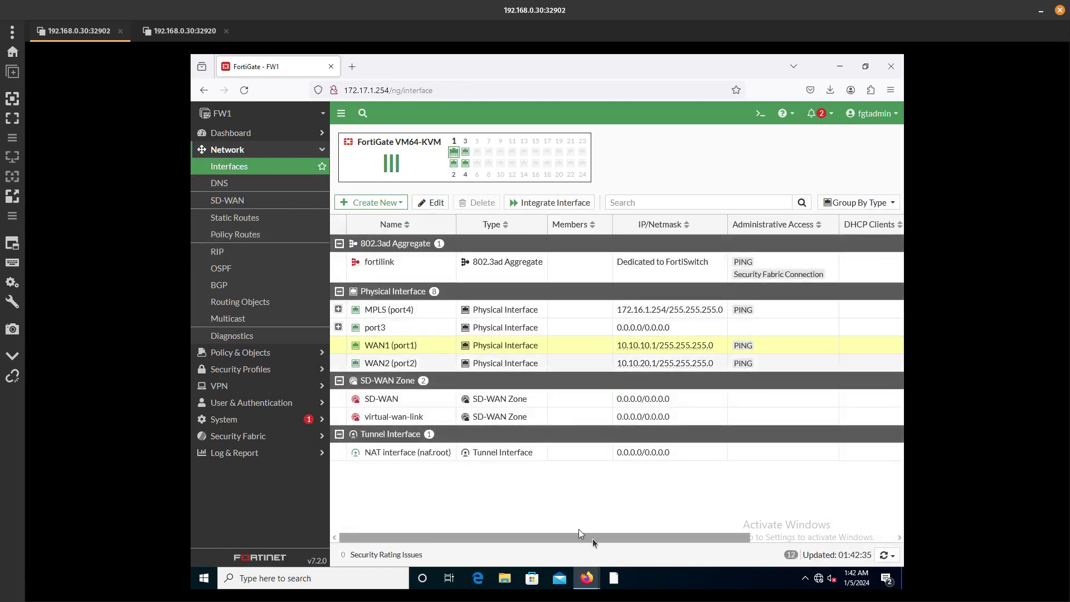
{"action": "left_click_drag", "start_coordinate": [593, 538], "coordinate": [856, 401]}
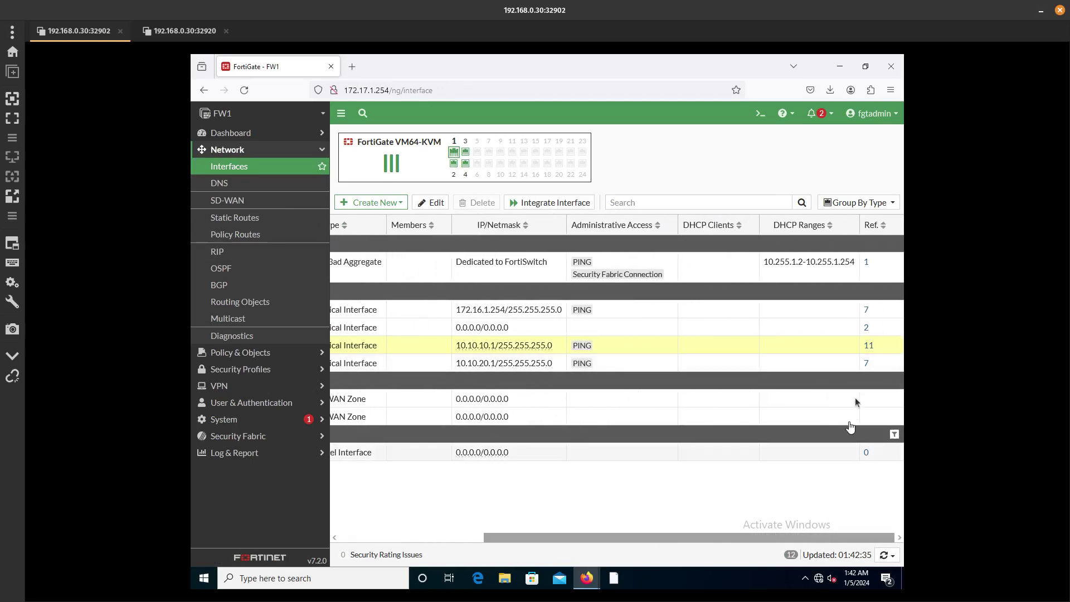
{"action": "left_click", "coordinate": [865, 345]}
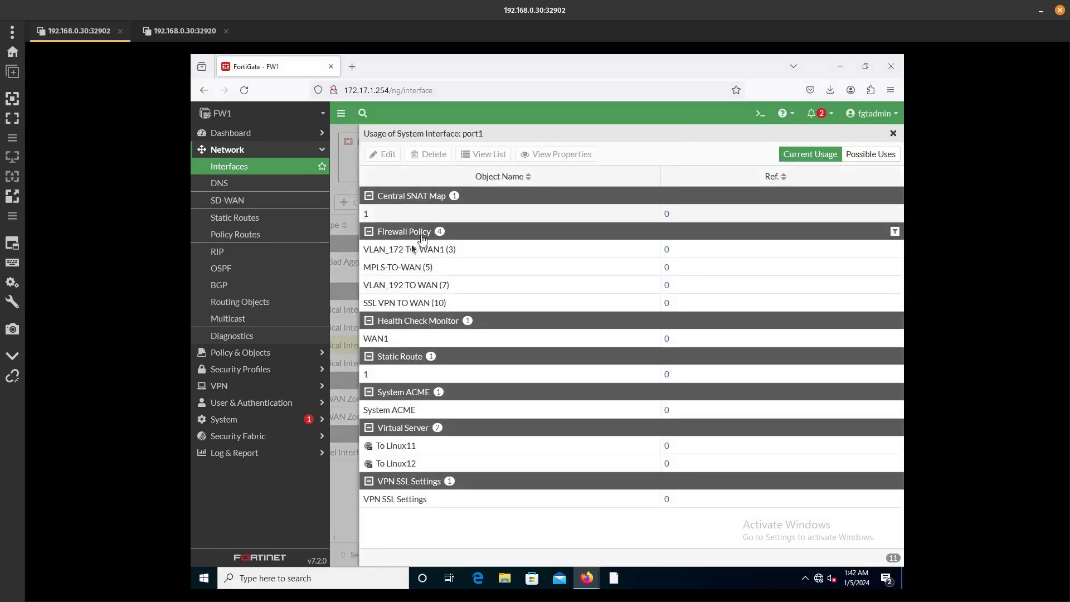
{"action": "left_click", "coordinate": [411, 249]}
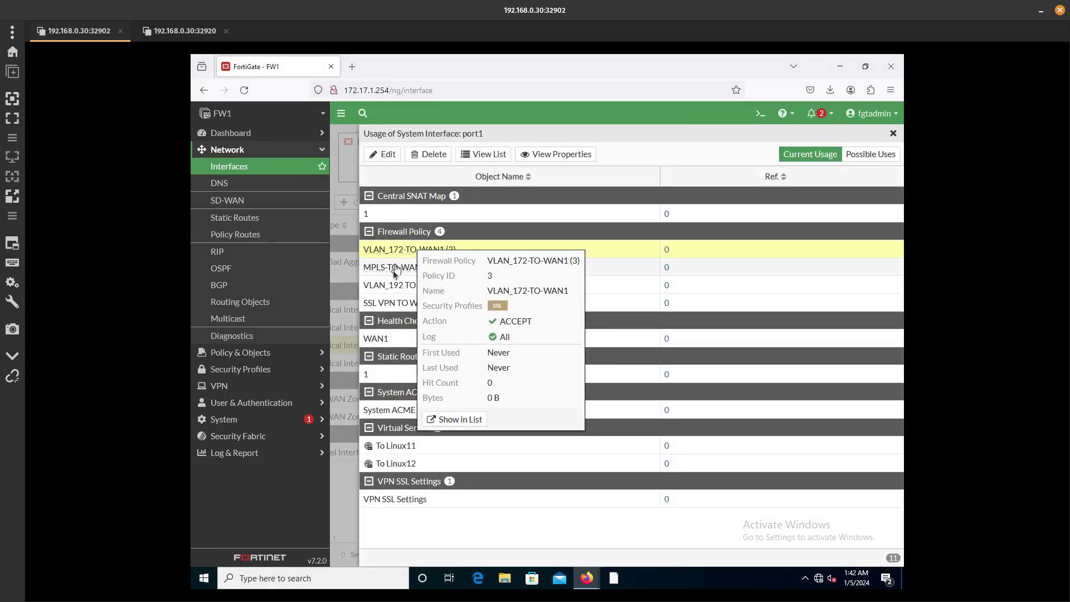
{"action": "left_click", "coordinate": [370, 306], "text": "shift"}
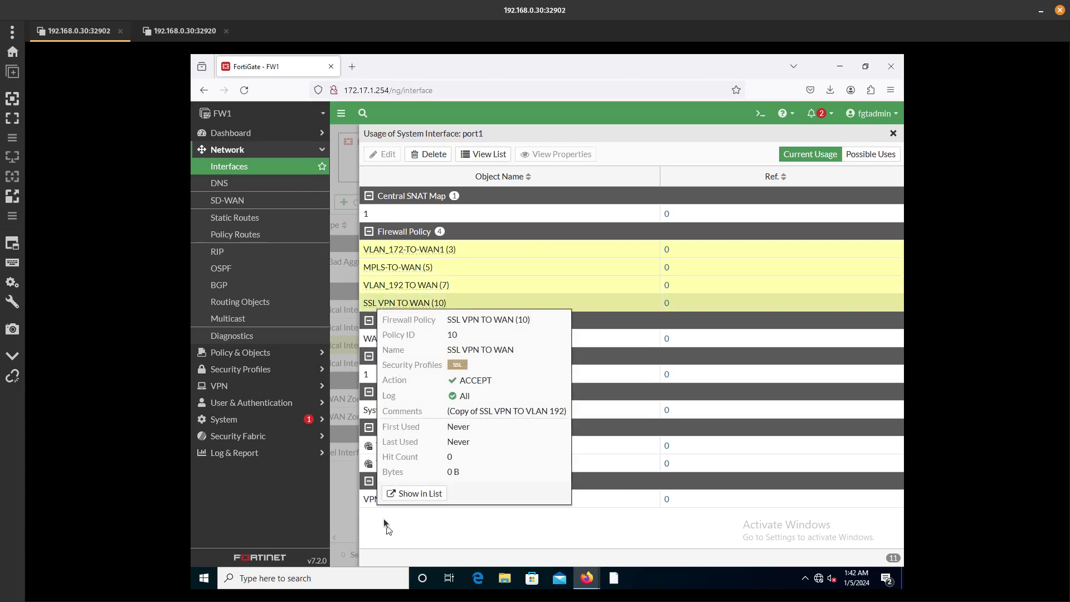
{"action": "left_click", "coordinate": [389, 500], "text": "shift"}
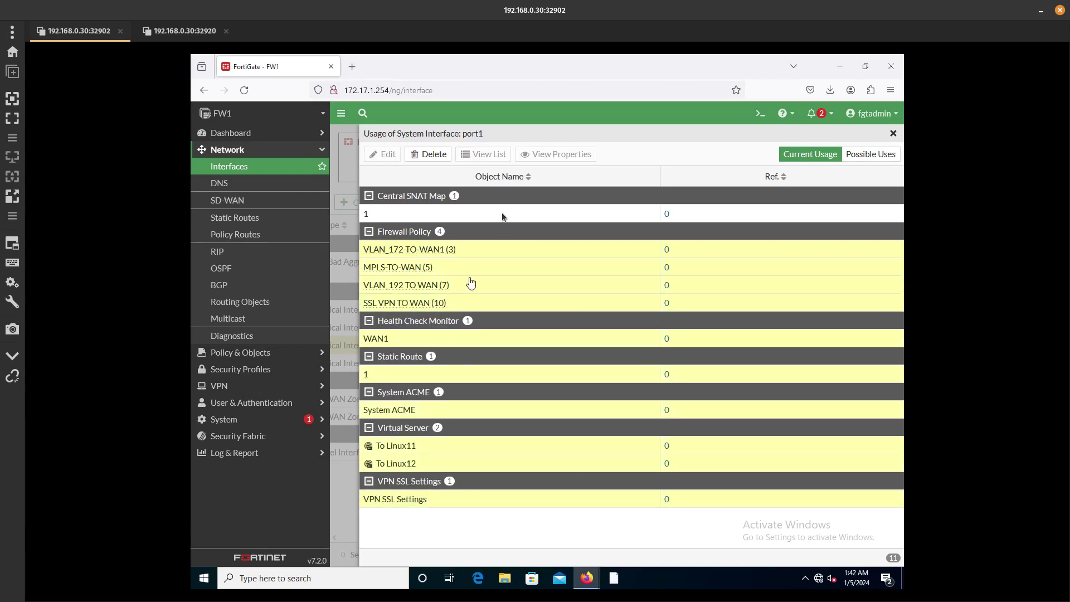
{"action": "left_click", "coordinate": [431, 154]}
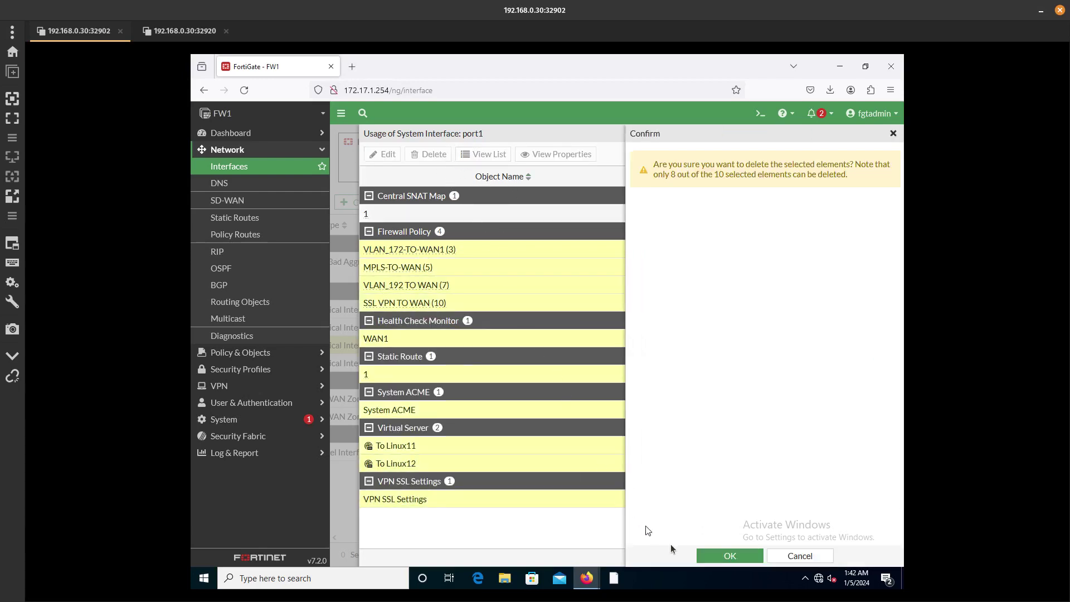
{"action": "left_click", "coordinate": [712, 556]}
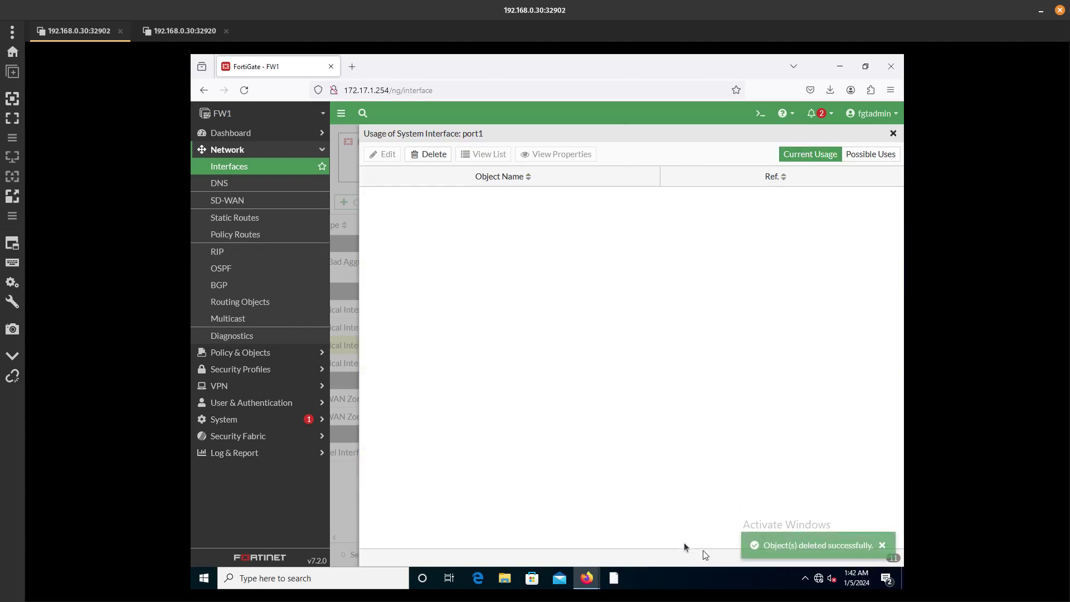
Delete Central SNAT Map entry 1 from the references of port1 and close the usage list.
{"action": "left_click", "coordinate": [383, 215]}
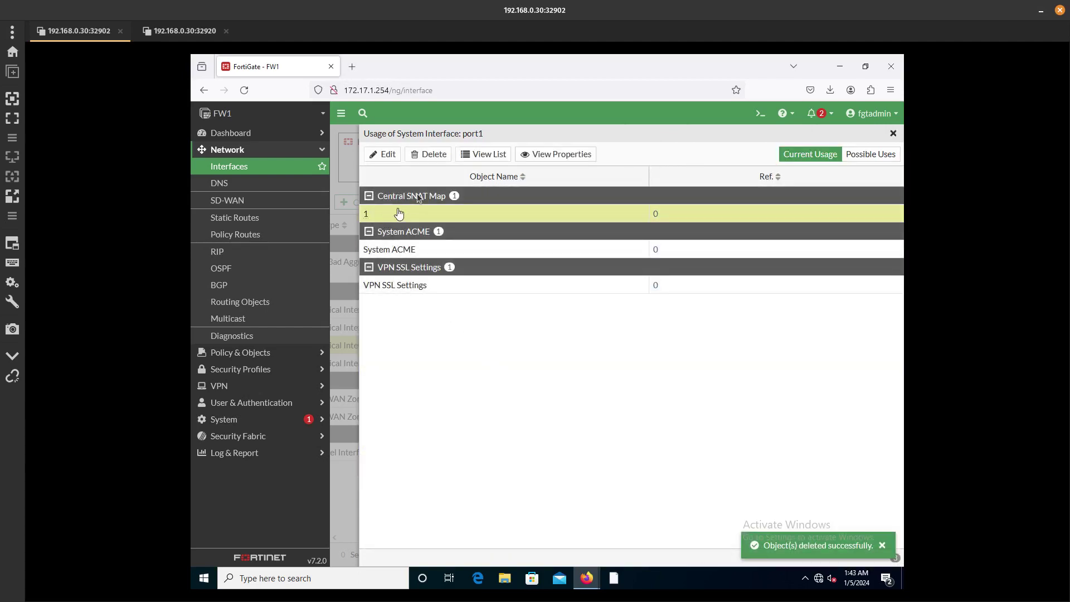
{"action": "key", "text": "Delete"}
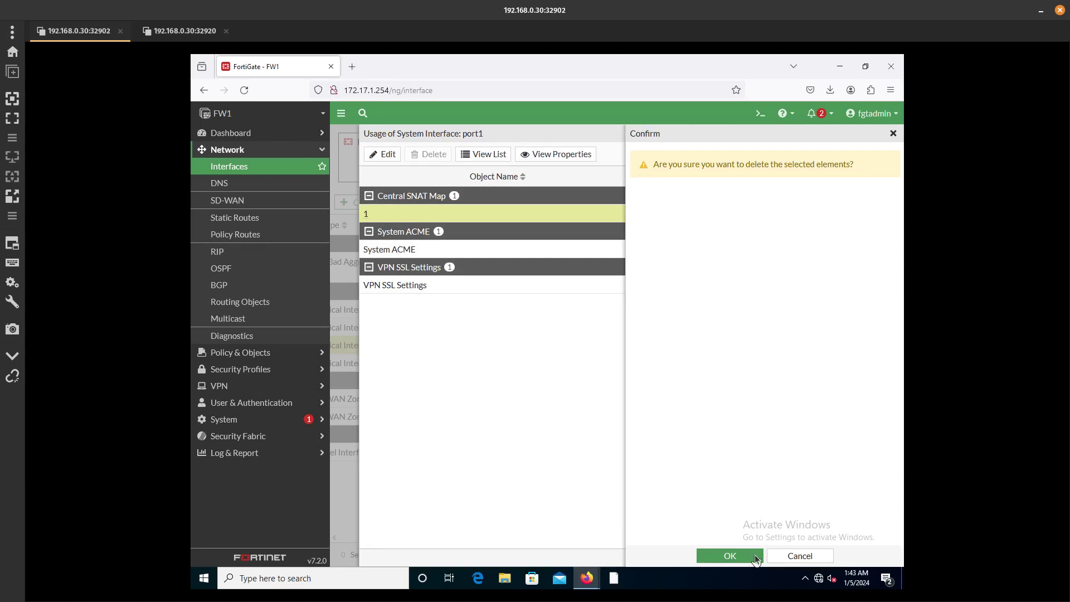
{"action": "left_click", "coordinate": [754, 554]}
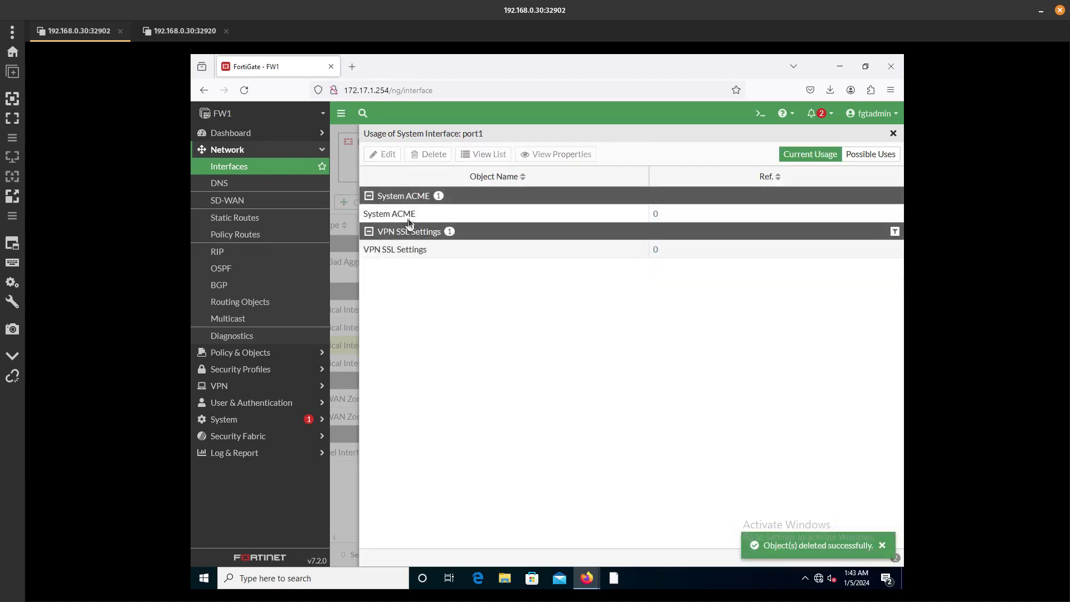
{"action": "left_click", "coordinate": [408, 218]}
{"action": "left_click", "coordinate": [408, 245]}
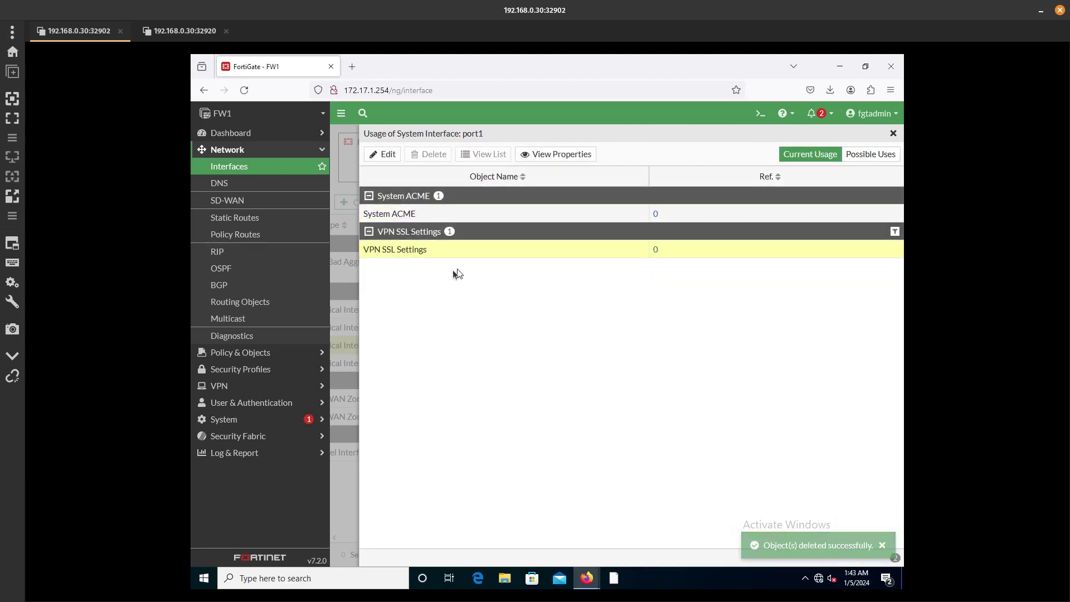
{"action": "left_click", "coordinate": [893, 135]}
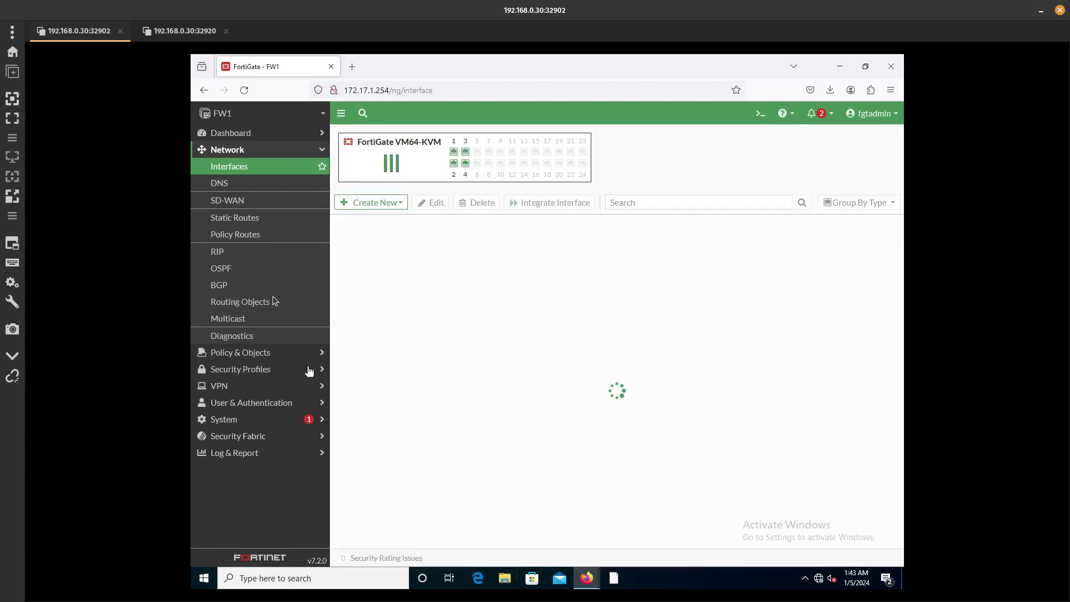
Start a new interface member from the SD-WAN zone's settings and set its interface to WAN1 (port1).
{"action": "left_click", "coordinate": [239, 202]}
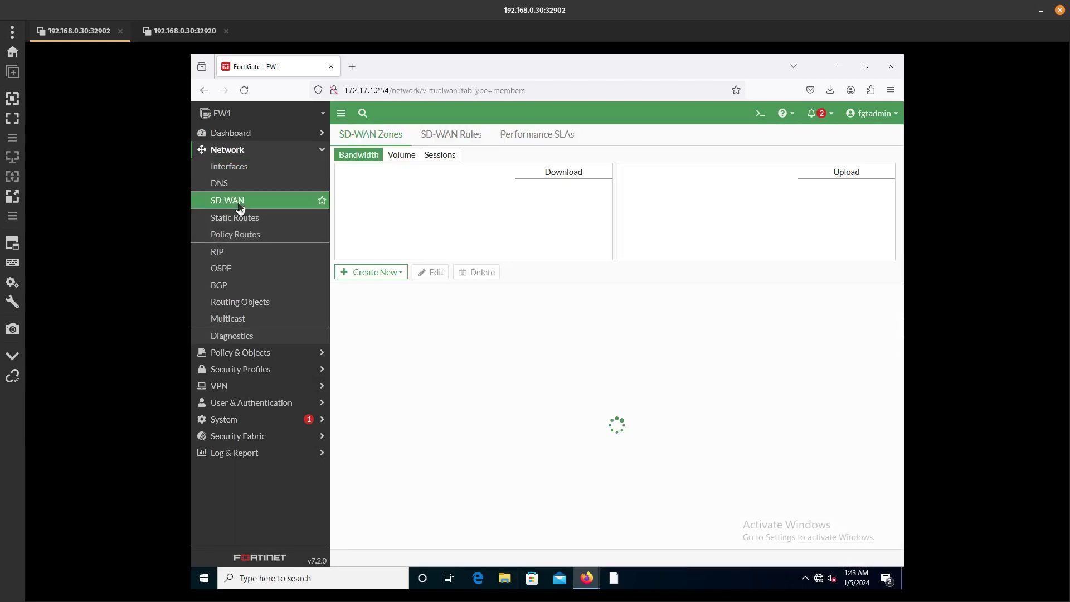
{"action": "double_click", "coordinate": [389, 332]}
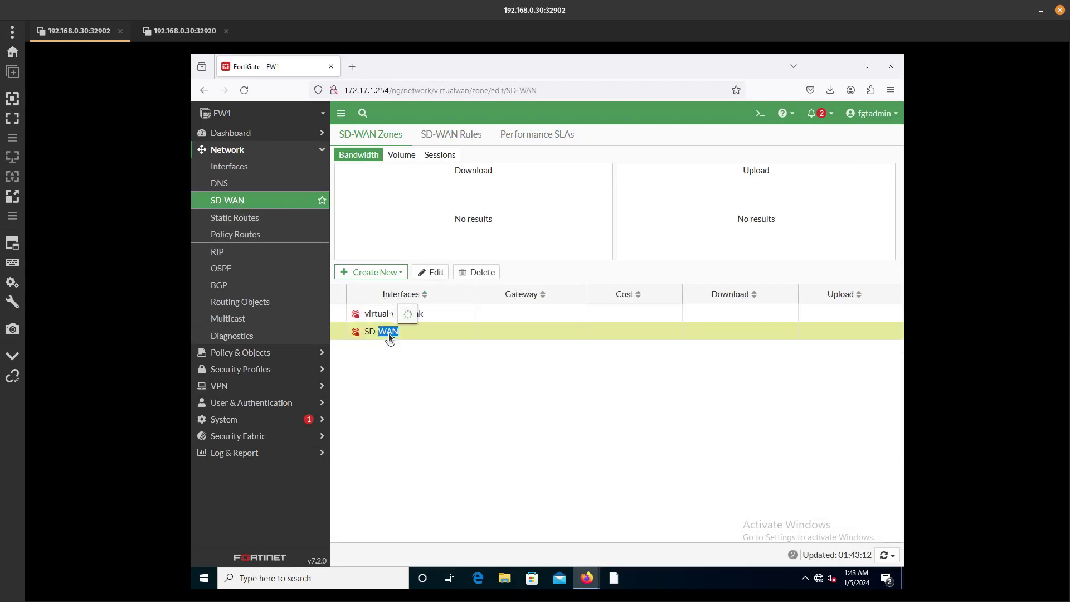
{"action": "left_click", "coordinate": [468, 176]}
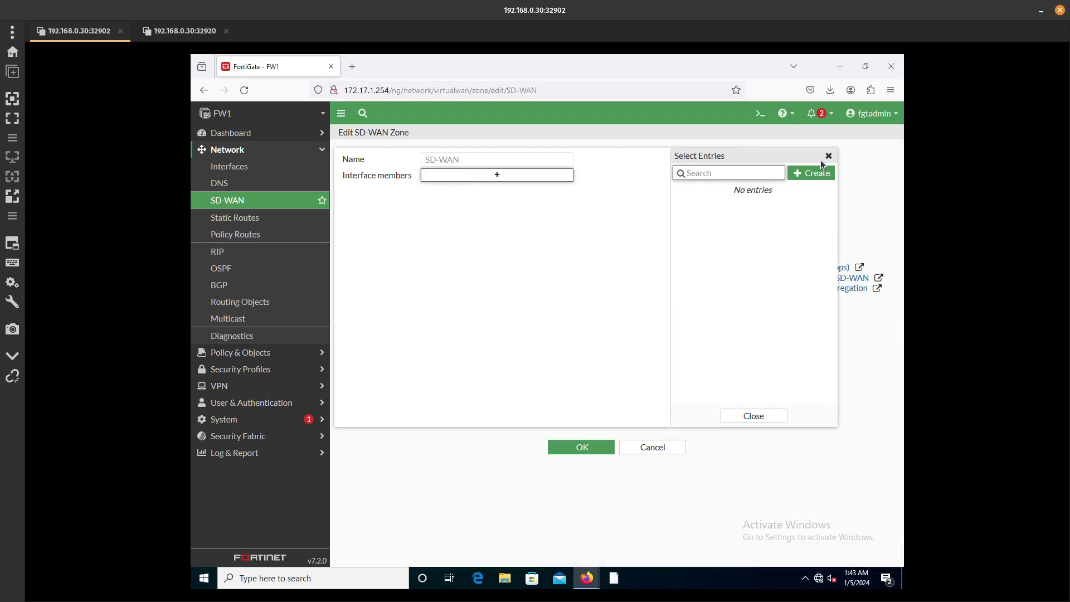
{"action": "left_click", "coordinate": [810, 171]}
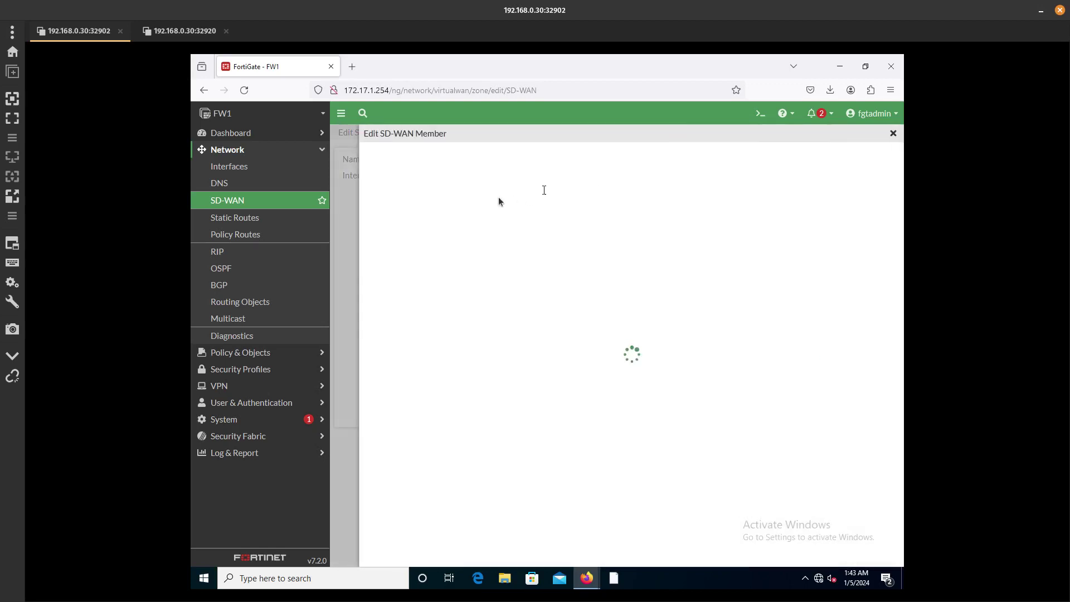
{"action": "left_click", "coordinate": [469, 161]}
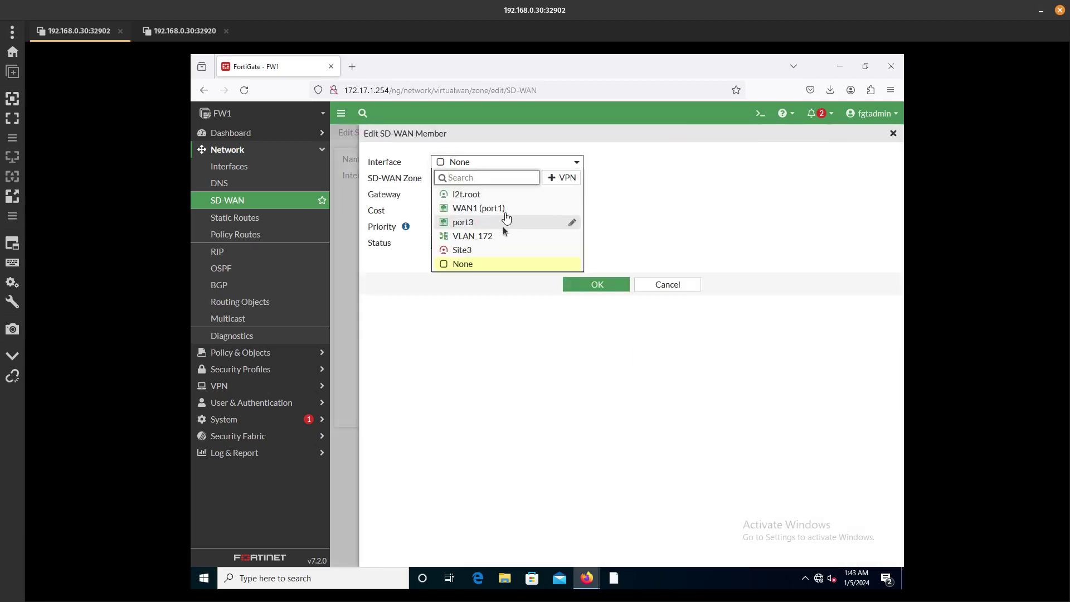
{"action": "mouse_move", "coordinate": [485, 212]}
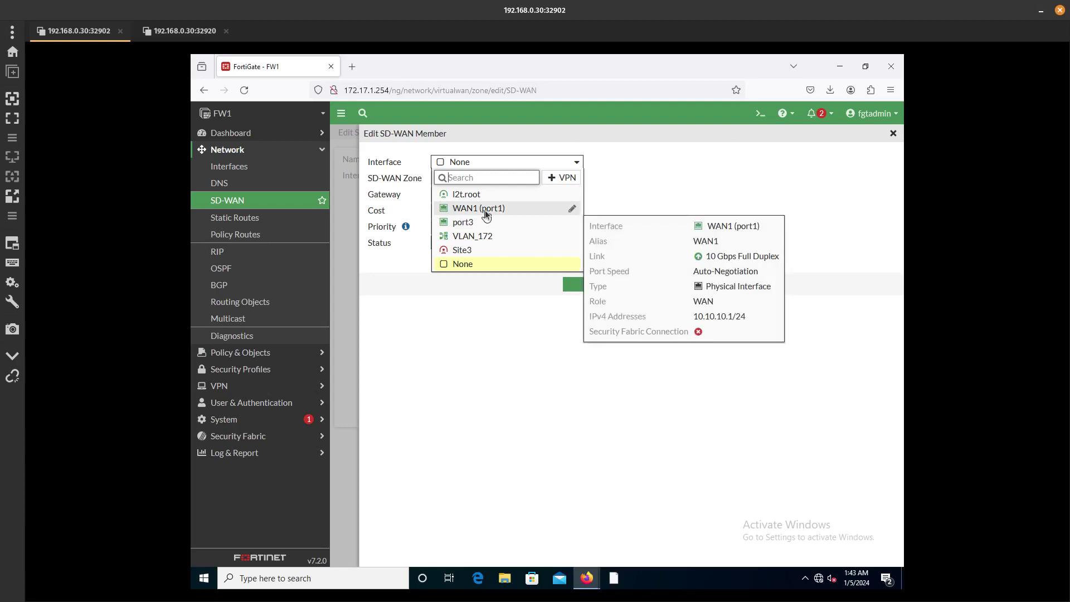
{"action": "left_click", "coordinate": [485, 210]}
Set the new SD-WAN member's gateway to 10.10.10.254 and save the member.
{"action": "left_click_drag", "start_coordinate": [464, 194], "coordinate": [414, 193]}
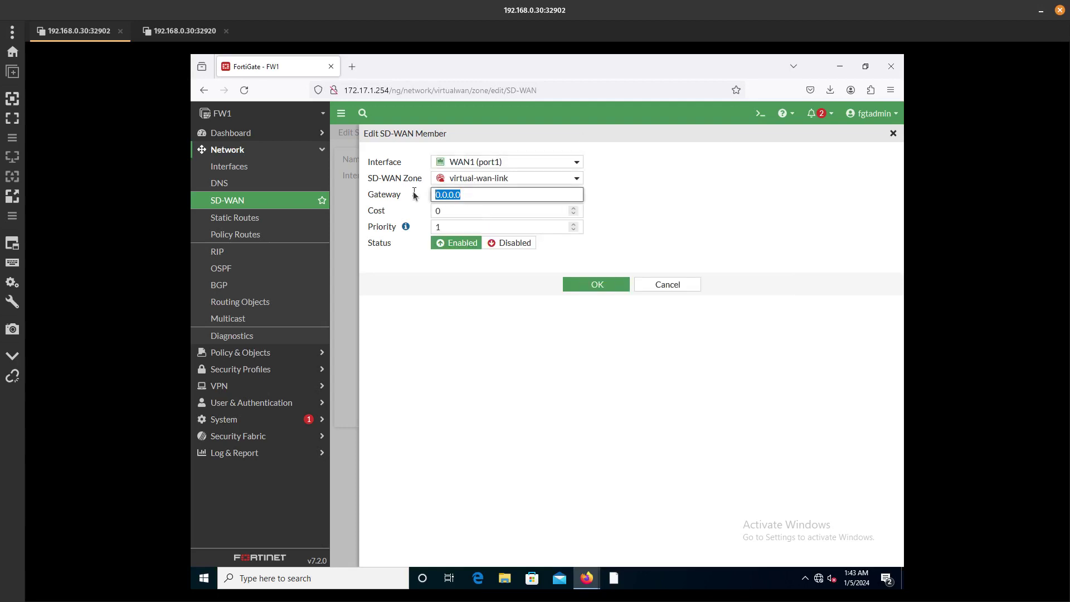
{"action": "left_click", "coordinate": [413, 192]}
{"action": "key", "text": "ctrl+a"}
{"action": "type", "text": "10.1"}
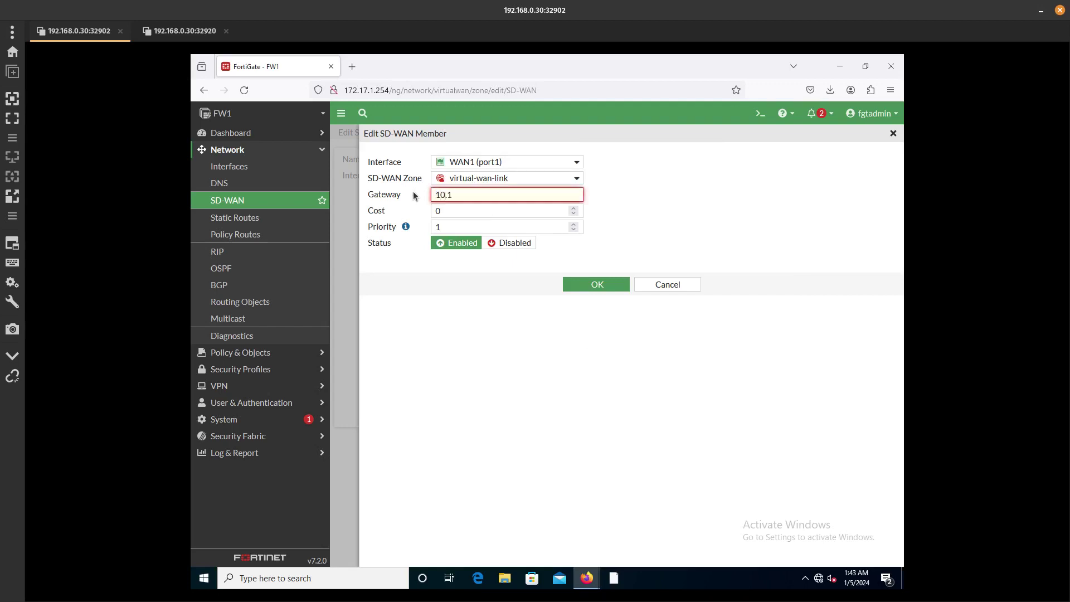
{"action": "type", "text": "0.10.254"}
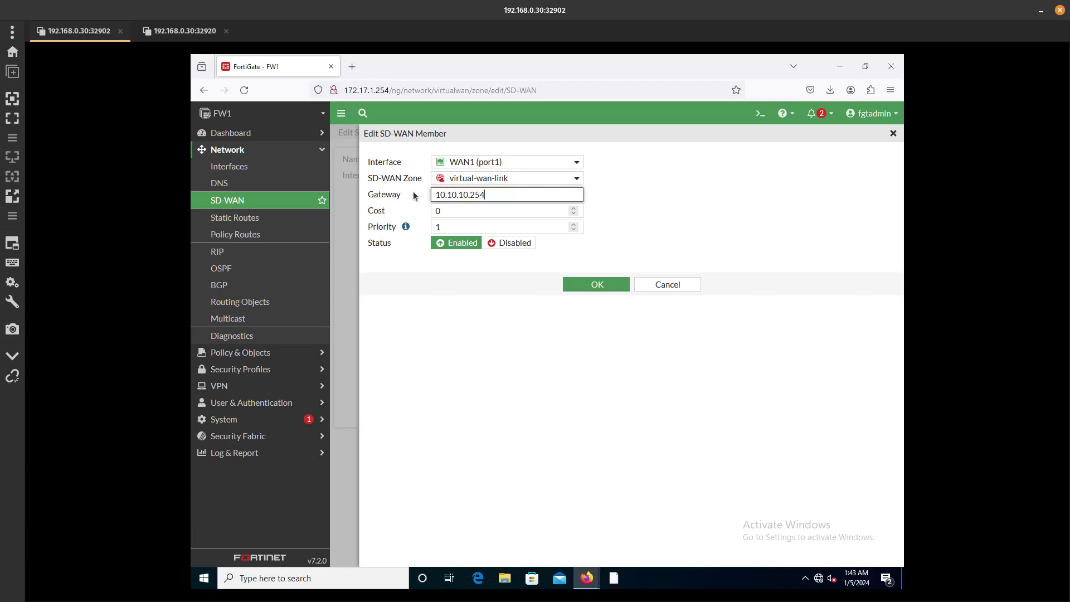
{"action": "left_click", "coordinate": [590, 285]}
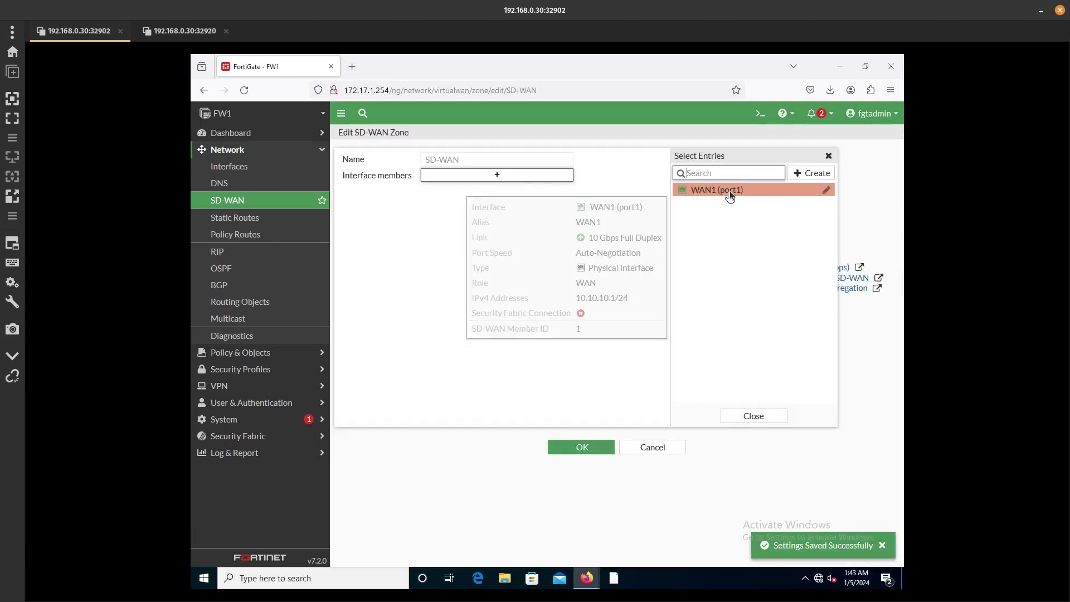
Add WAN1 (port1) to the SD-WAN zone's interface members and save the zone.
{"action": "left_click", "coordinate": [730, 191]}
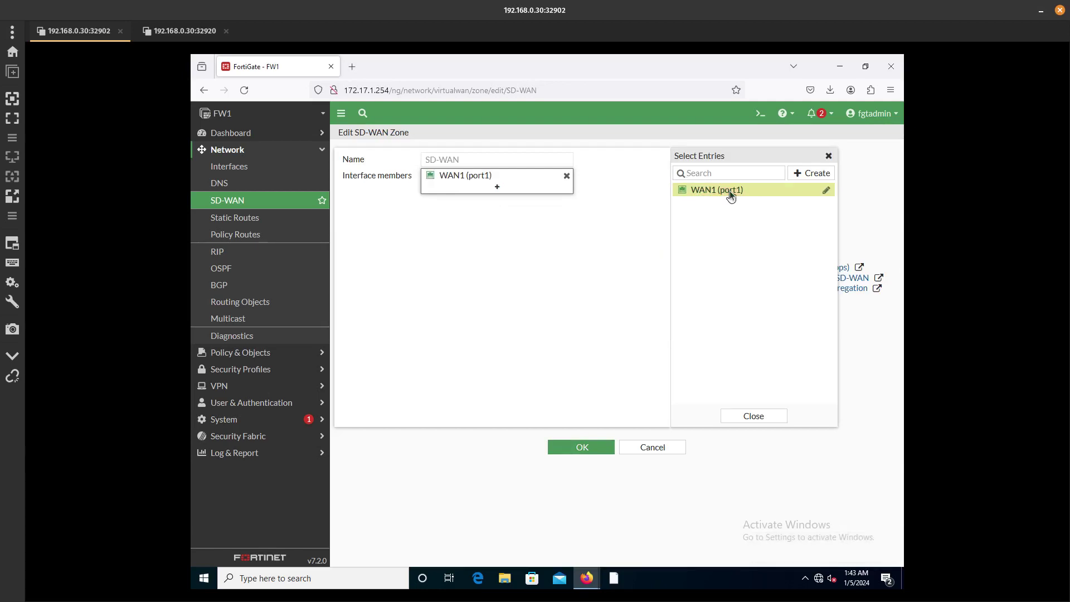
{"action": "left_click", "coordinate": [741, 416]}
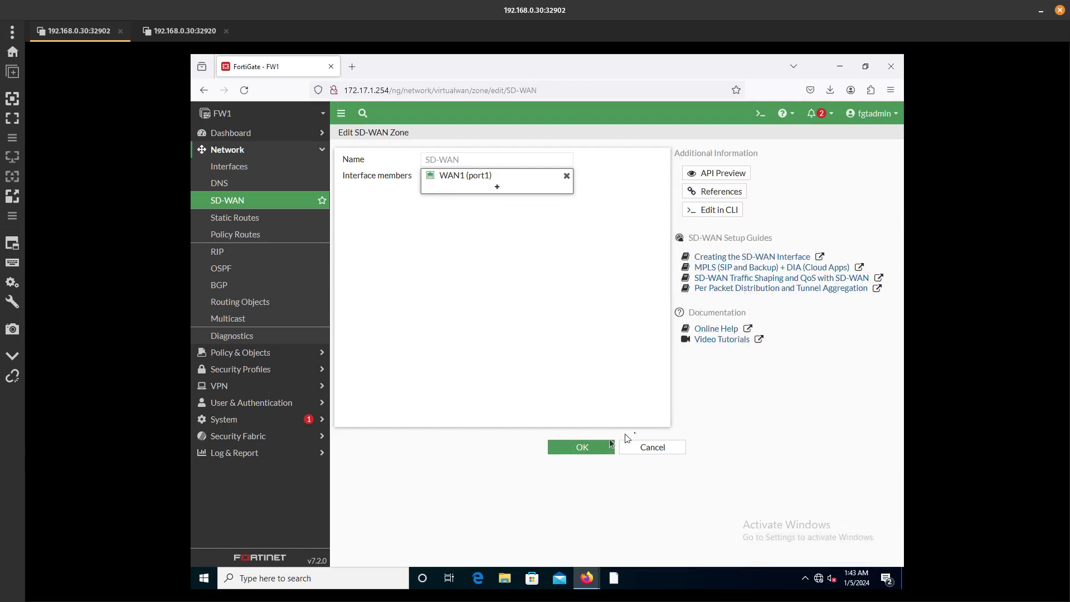
{"action": "left_click", "coordinate": [590, 446]}
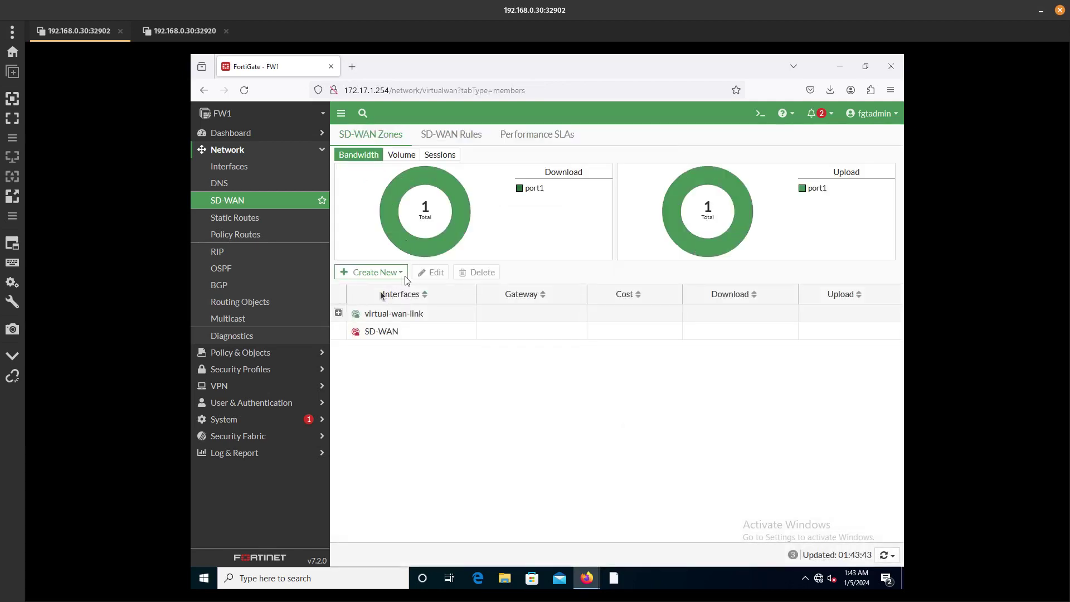
Move the WAN1 (port1) member from the virtual-wan-link zone to the SD-WAN zone, save it and expand the SD-WAN zone's members.
{"action": "left_click", "coordinate": [391, 334]}
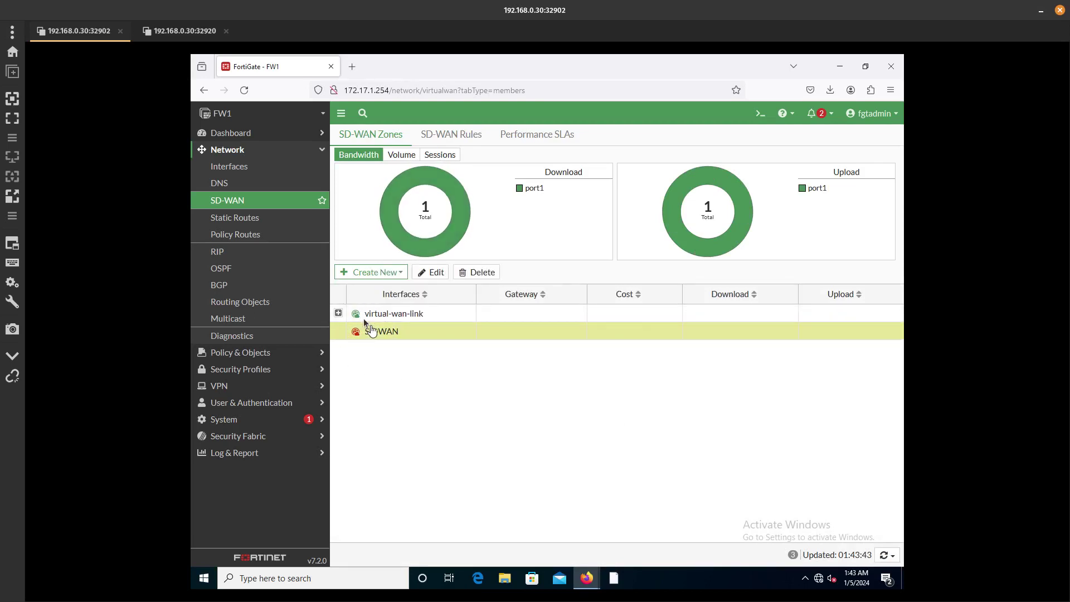
{"action": "left_click", "coordinate": [339, 313]}
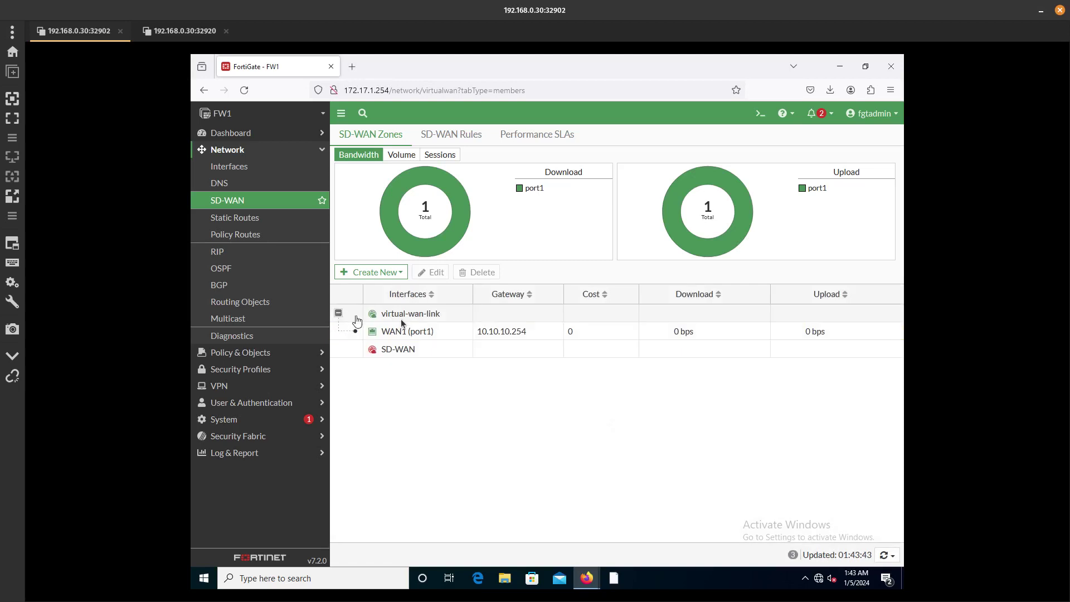
{"action": "left_click", "coordinate": [417, 329]}
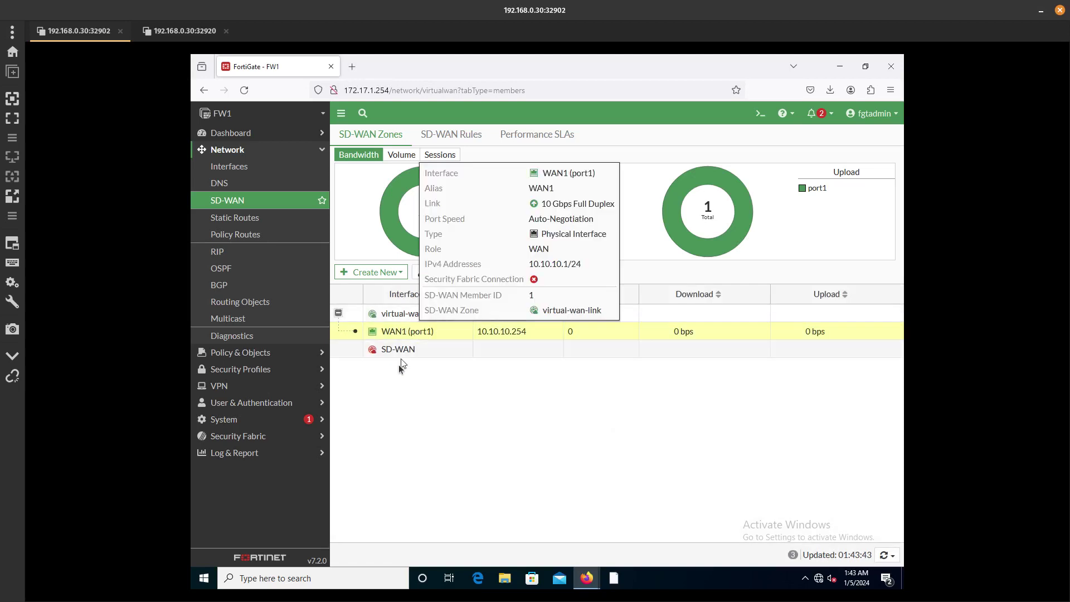
{"action": "left_click", "coordinate": [411, 352]}
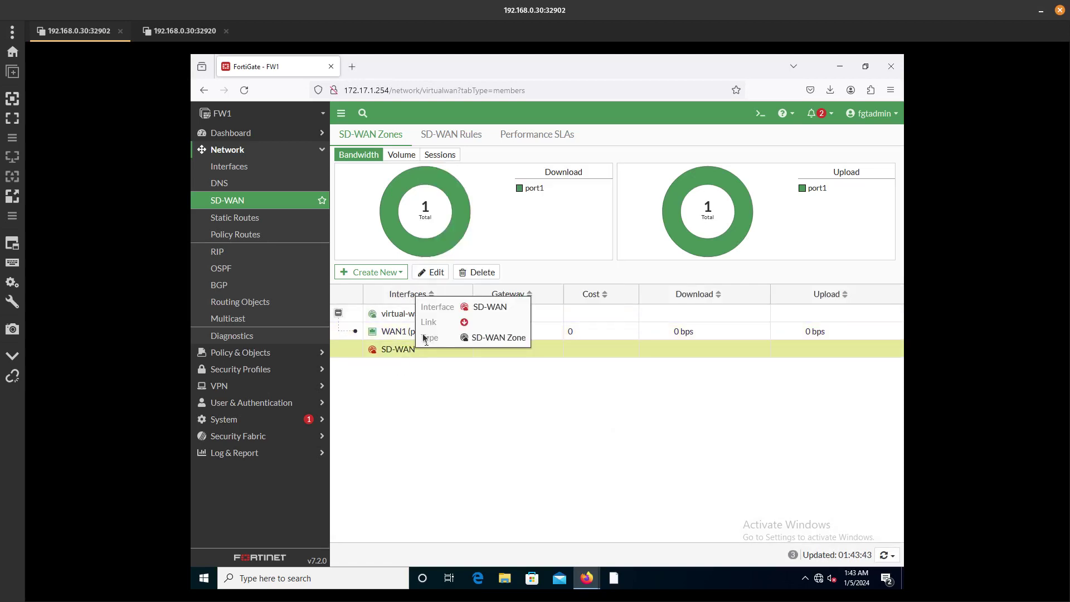
{"action": "left_click", "coordinate": [389, 331]}
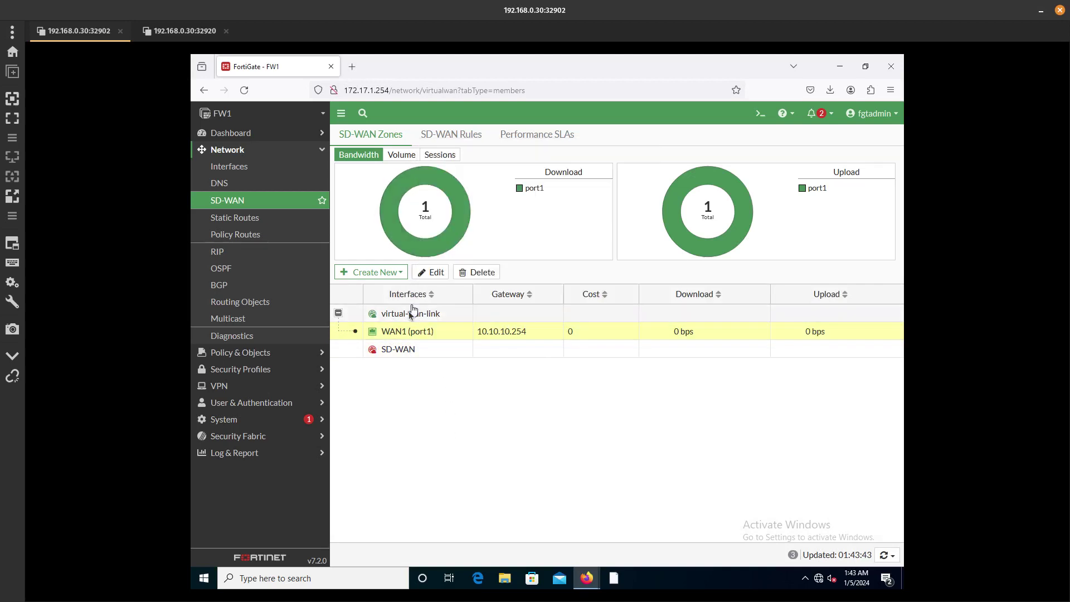
{"action": "left_click", "coordinate": [433, 272]}
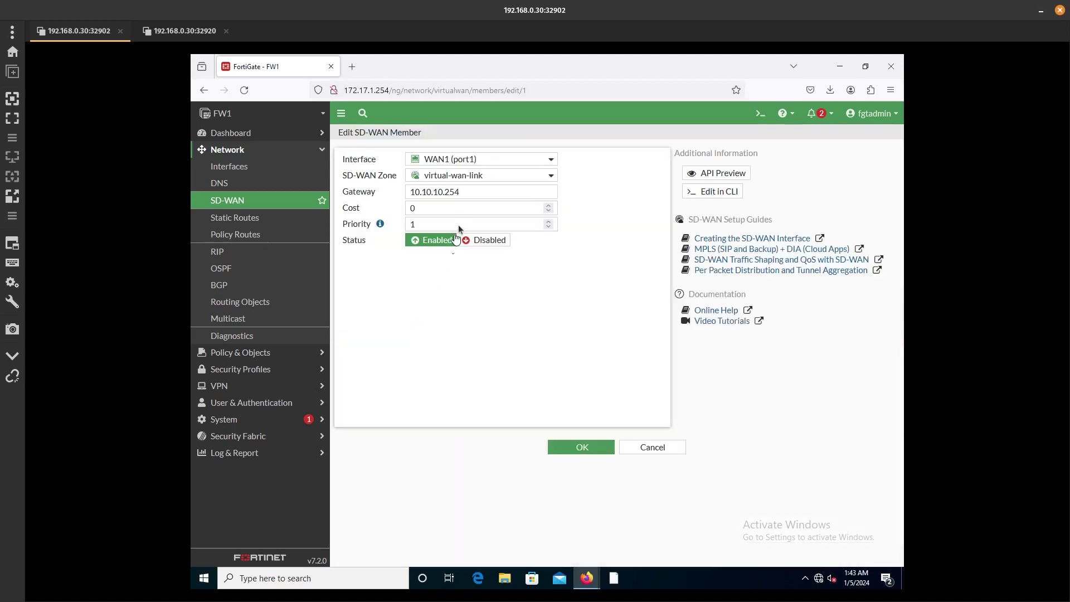
{"action": "left_click", "coordinate": [470, 177]}
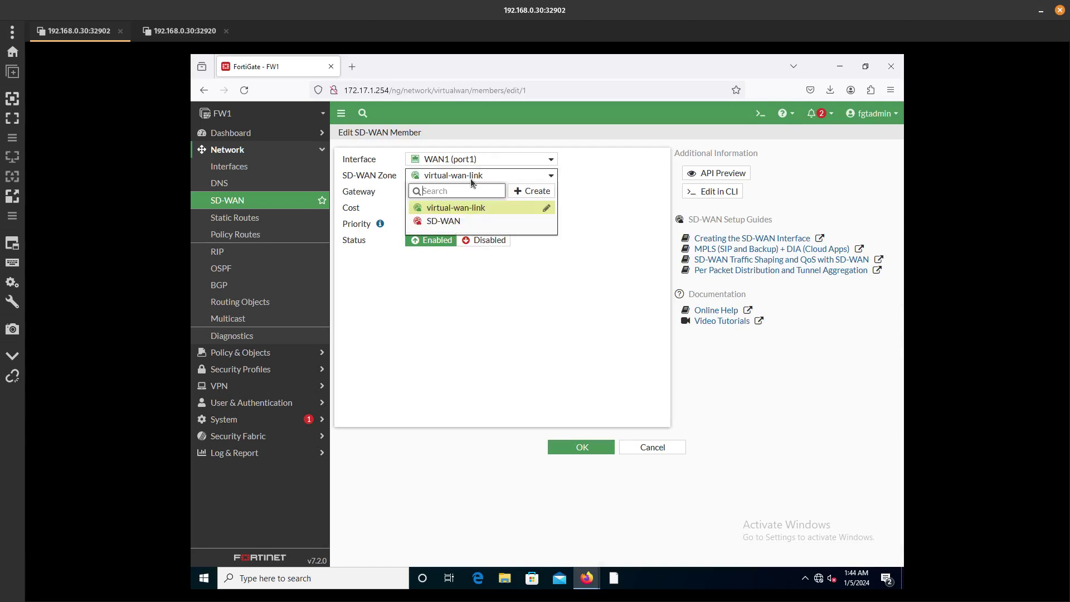
{"action": "left_click", "coordinate": [445, 220]}
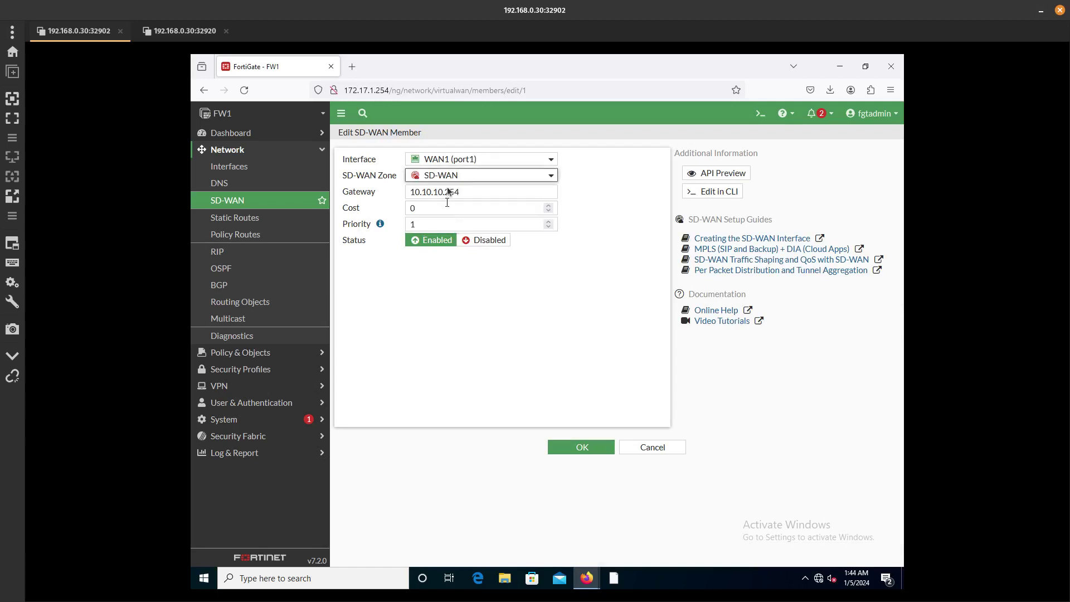
{"action": "left_click", "coordinate": [581, 446]}
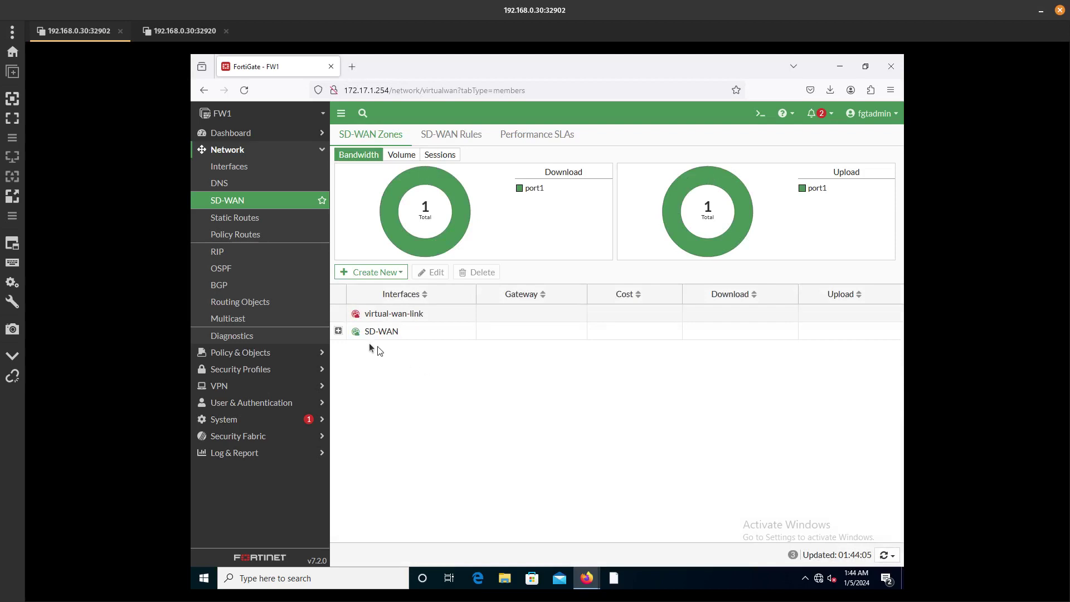
{"action": "left_click", "coordinate": [338, 331]}
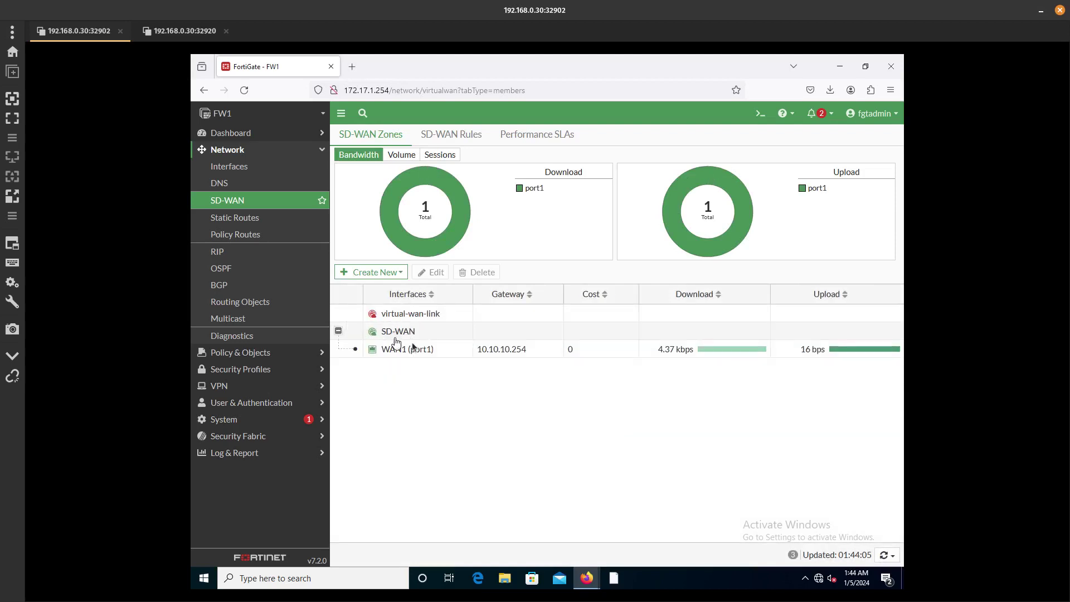
{"action": "left_click", "coordinate": [423, 333]}
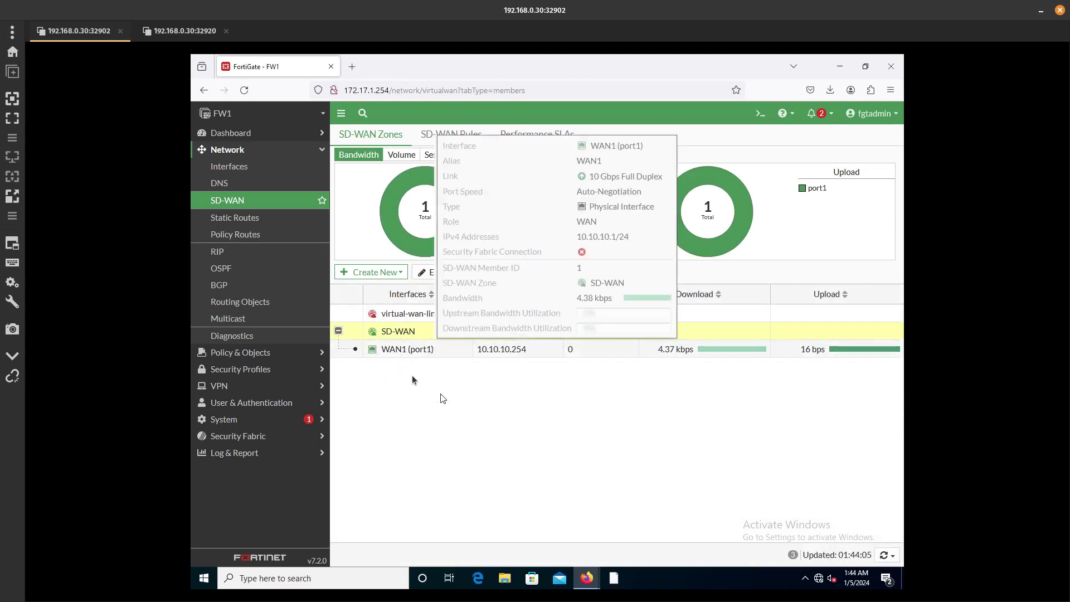
Delete the WAN2 health check monitor and static route 2 from the references of WAN2 (port2) and close the usage list.
{"action": "left_click", "coordinate": [235, 167]}
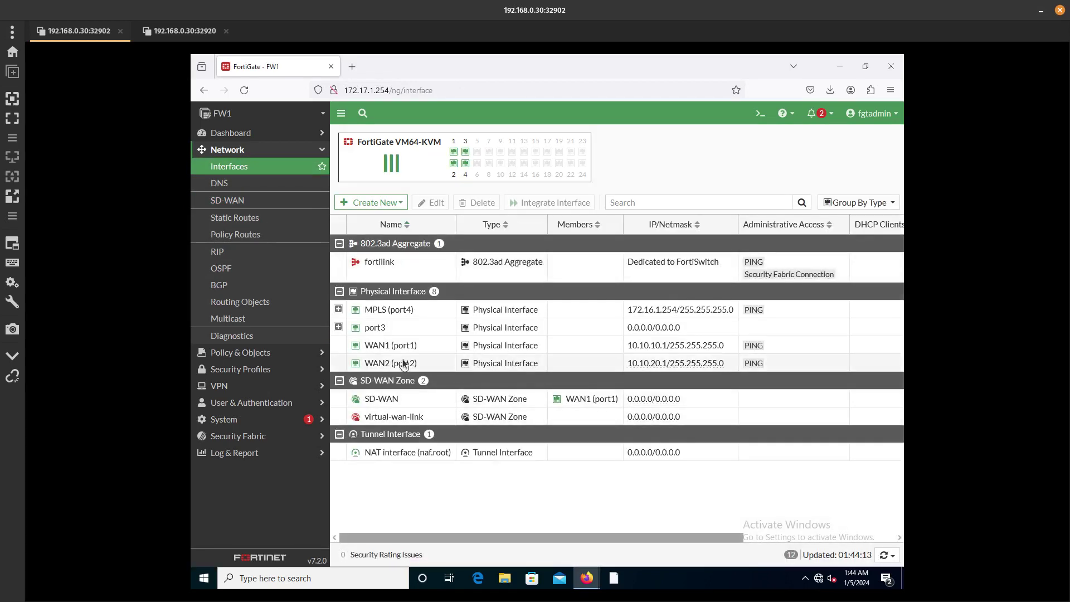
{"action": "left_click", "coordinate": [410, 363]}
{"action": "left_click_drag", "start_coordinate": [581, 536], "coordinate": [825, 541]}
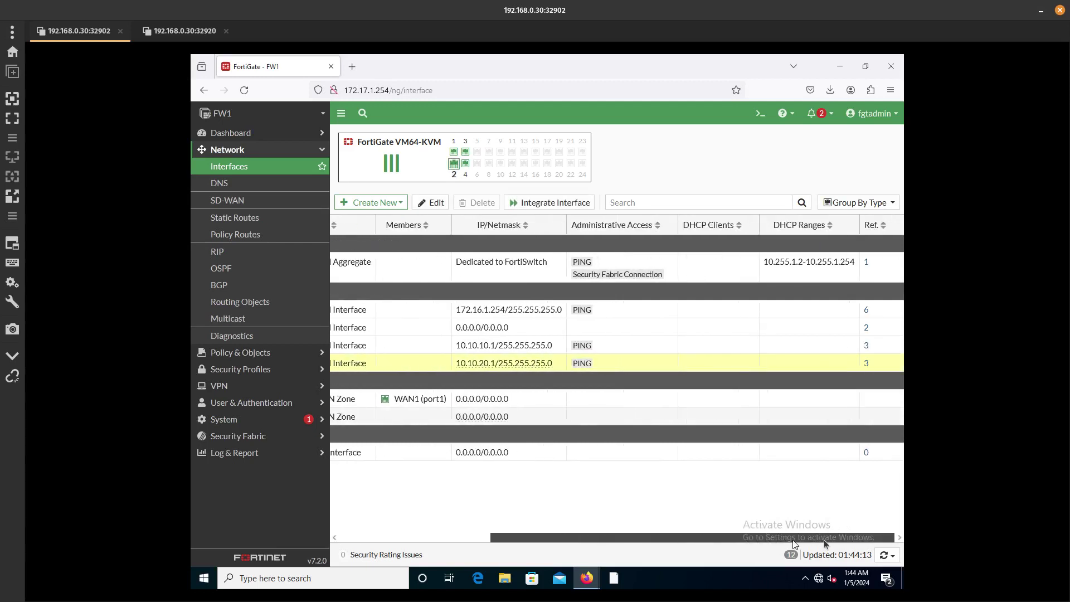
{"action": "left_click", "coordinate": [865, 364]}
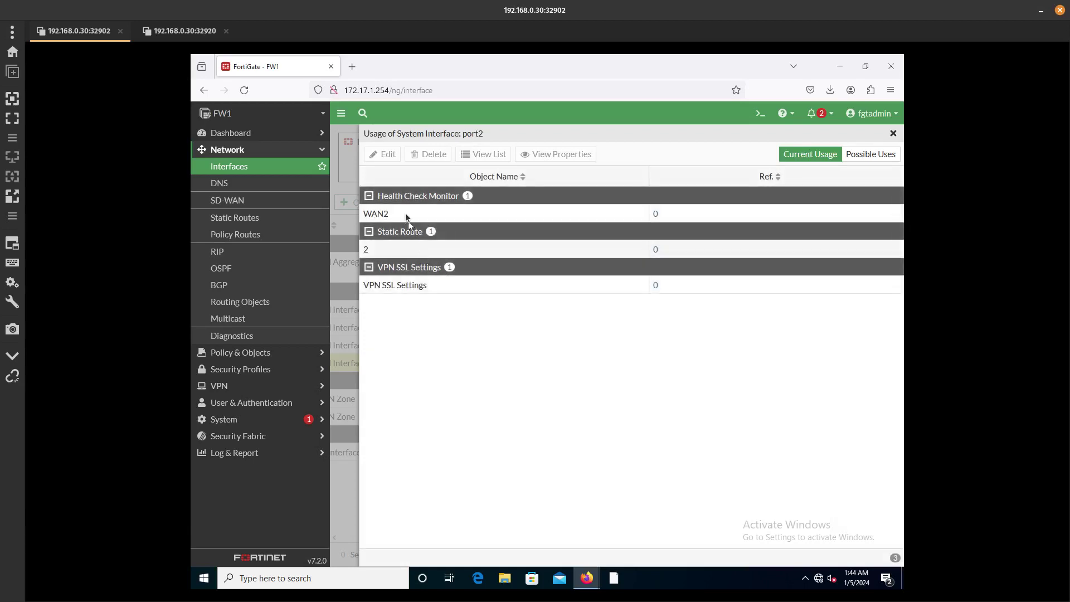
{"action": "left_click", "coordinate": [403, 212]}
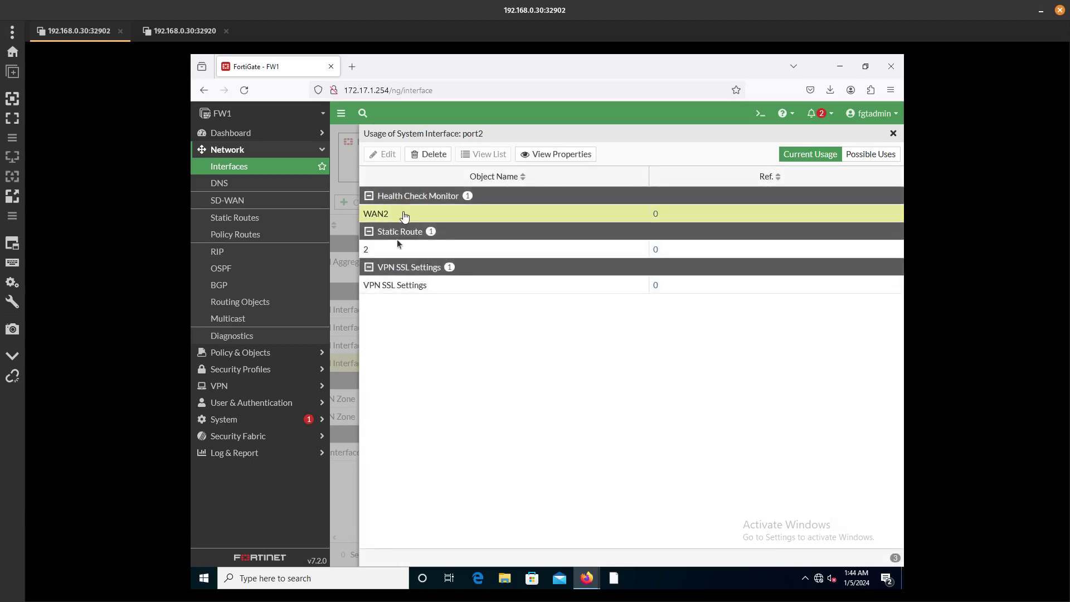
{"action": "left_click", "coordinate": [385, 286], "text": "shift"}
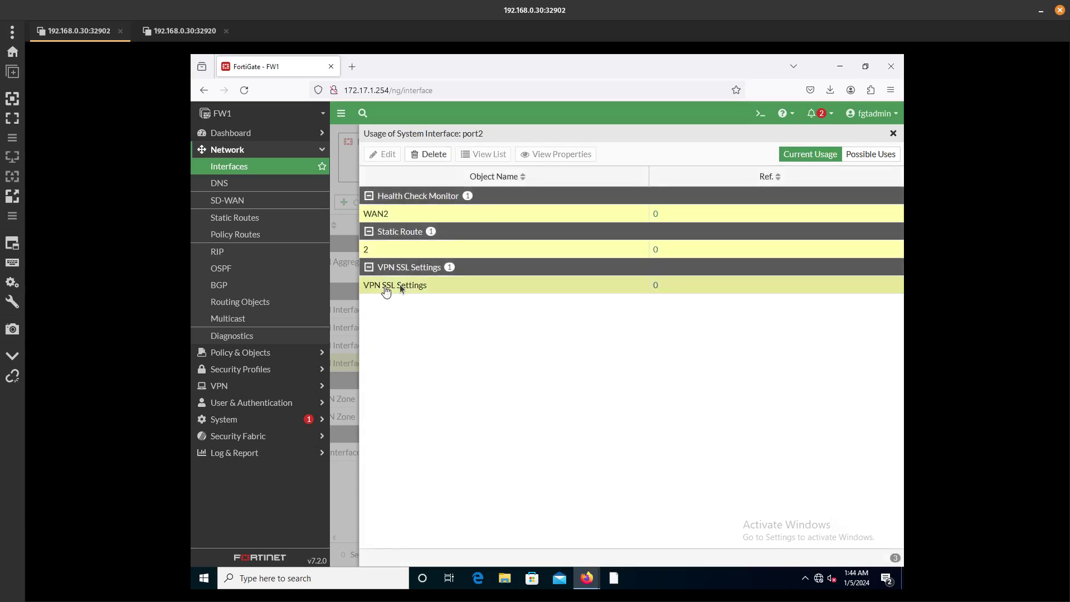
{"action": "left_click", "coordinate": [427, 160]}
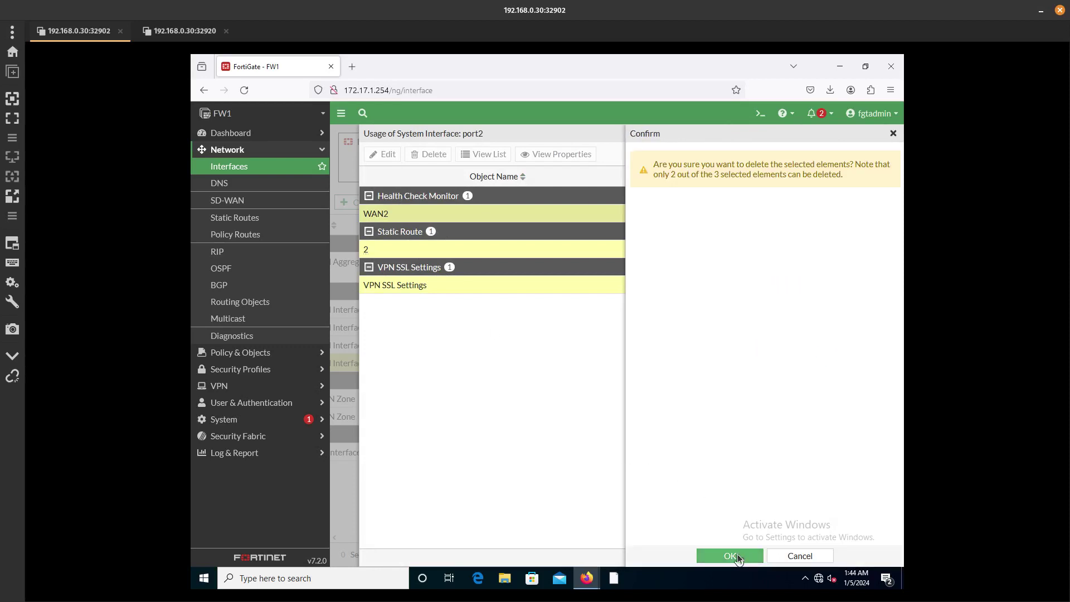
{"action": "left_click", "coordinate": [737, 554]}
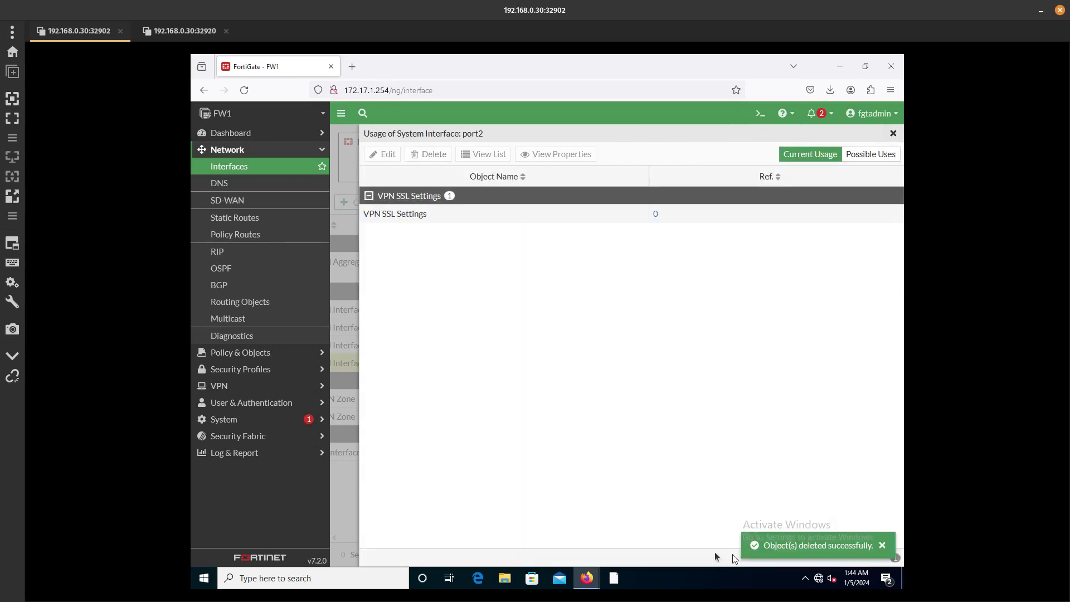
{"action": "left_click", "coordinate": [426, 213]}
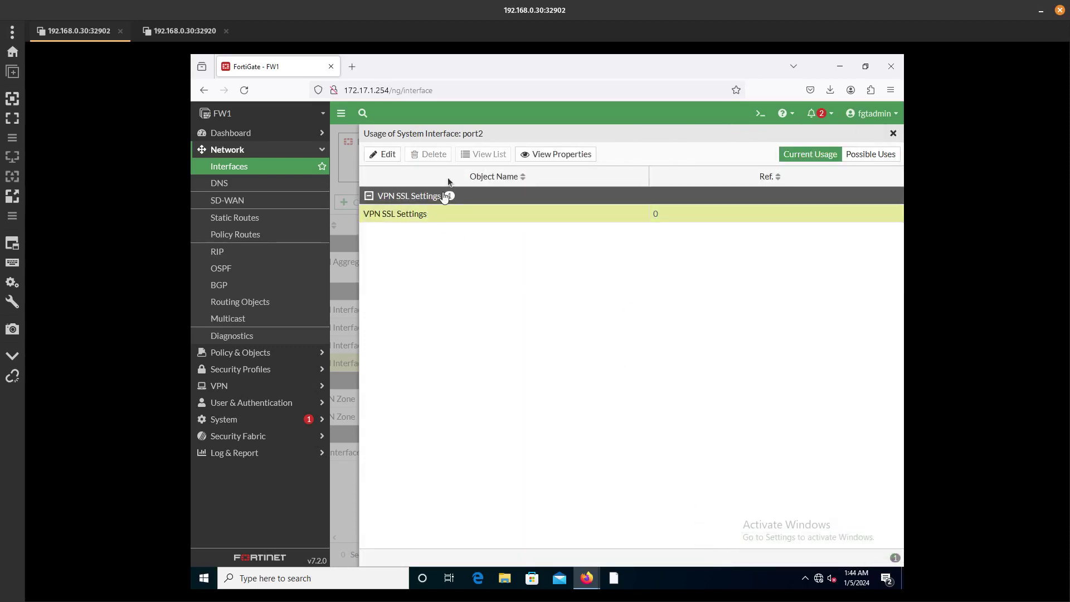
{"action": "left_click", "coordinate": [893, 133]}
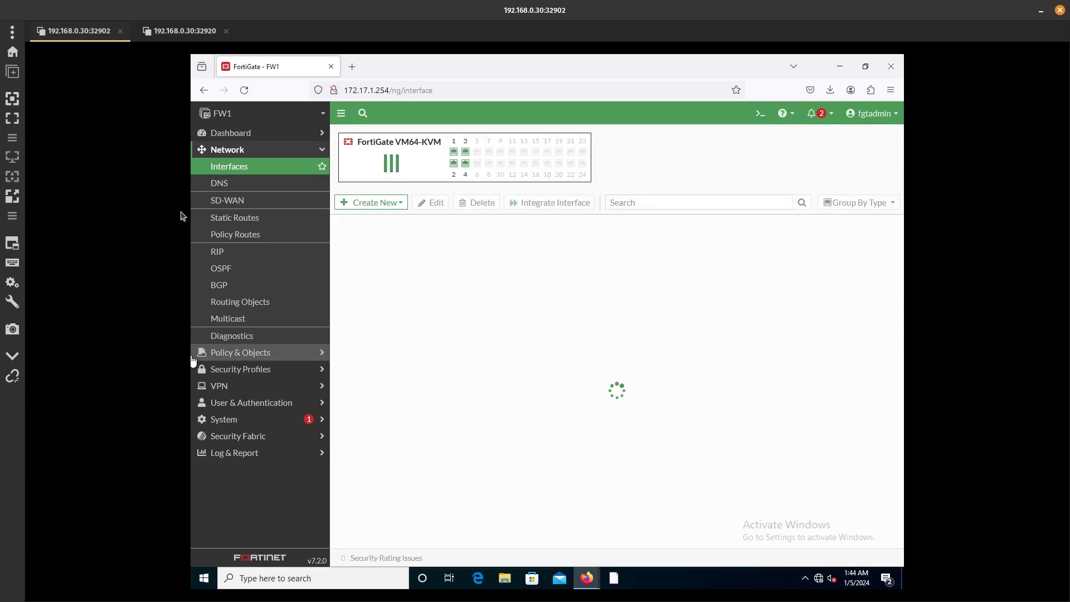
Start a new SD-WAN member with WAN2 (port2) as its interface and assign it to the SD-WAN zone.
{"action": "left_click", "coordinate": [242, 200]}
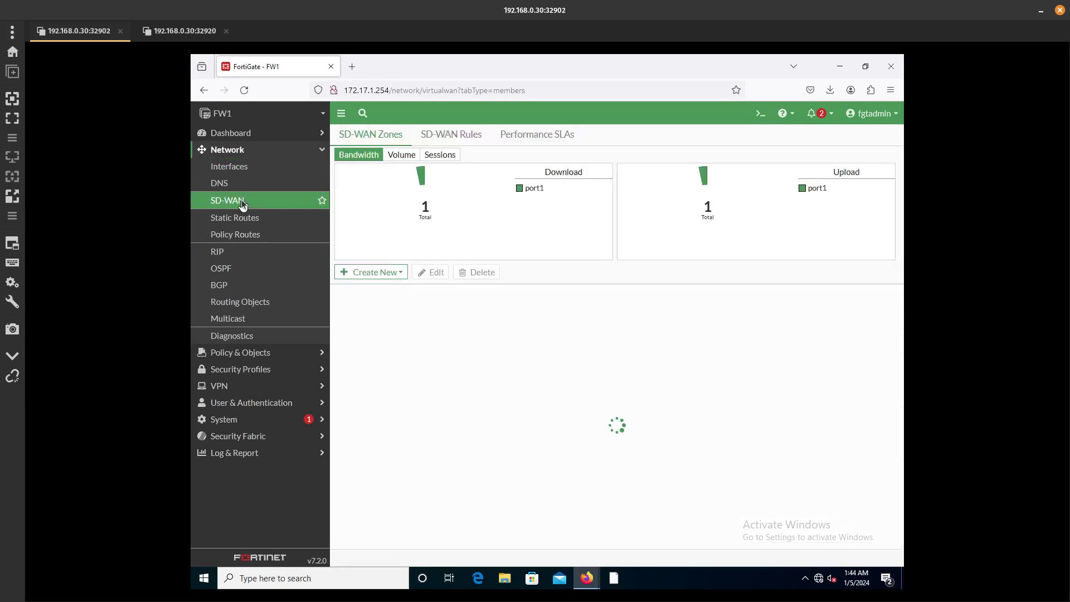
{"action": "left_click", "coordinate": [389, 275]}
{"action": "left_click", "coordinate": [390, 286]}
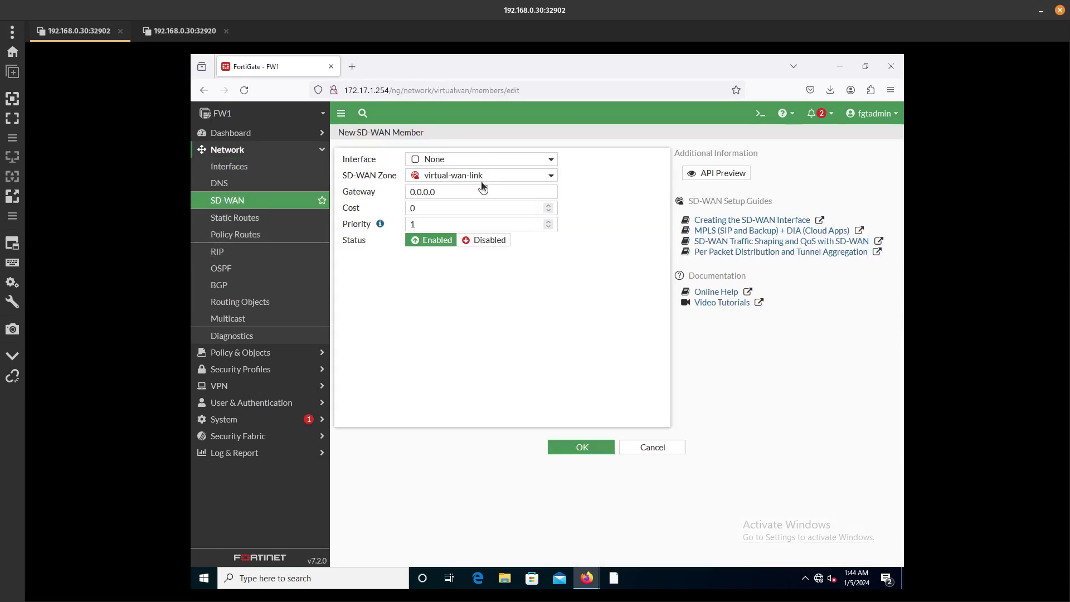
{"action": "left_click", "coordinate": [473, 159]}
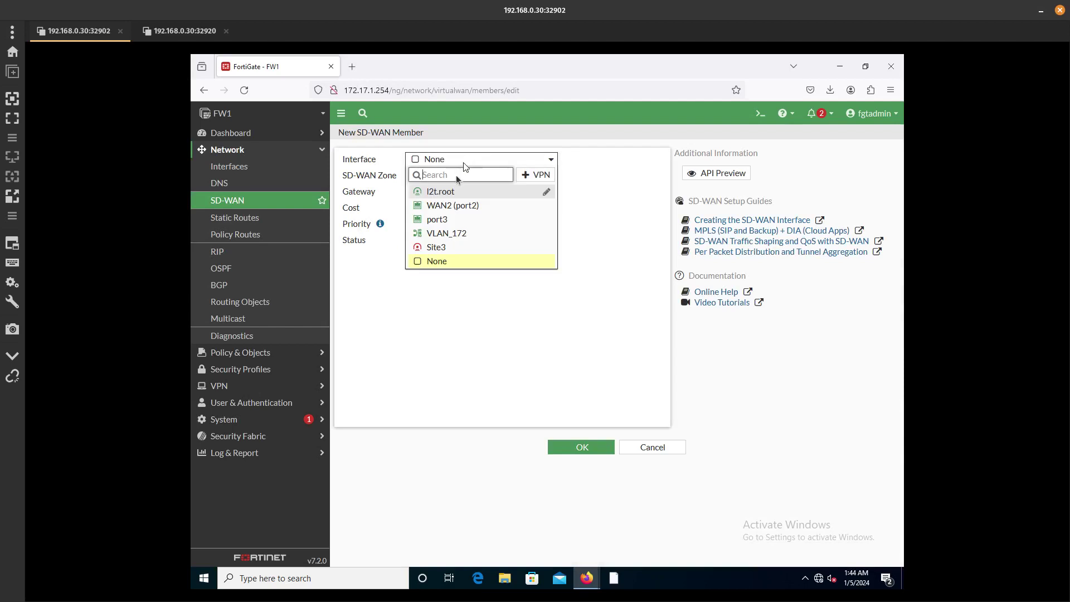
{"action": "left_click", "coordinate": [466, 206]}
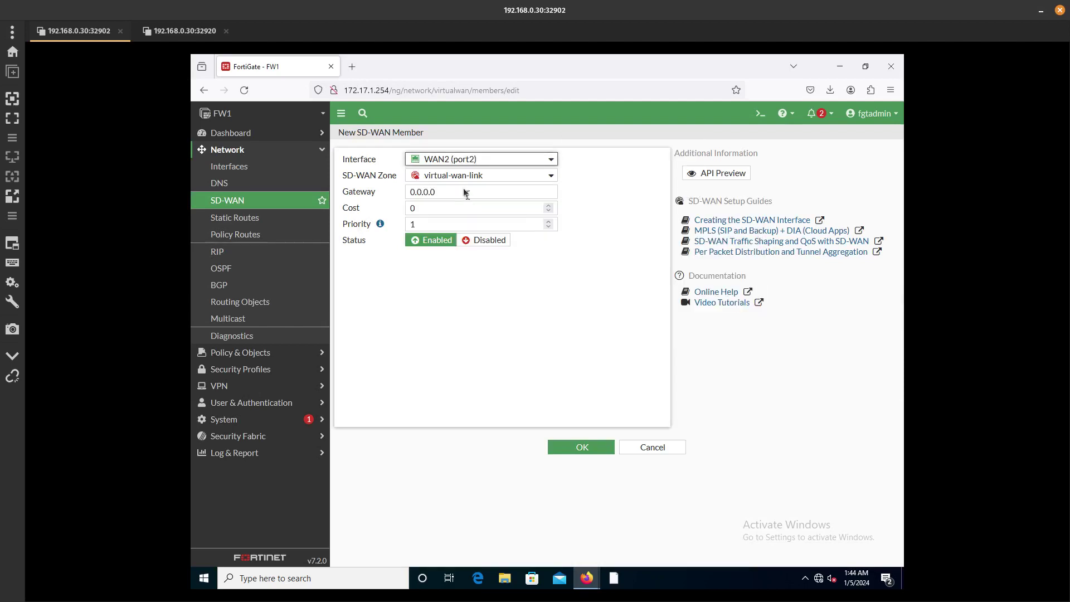
{"action": "left_click", "coordinate": [459, 176]}
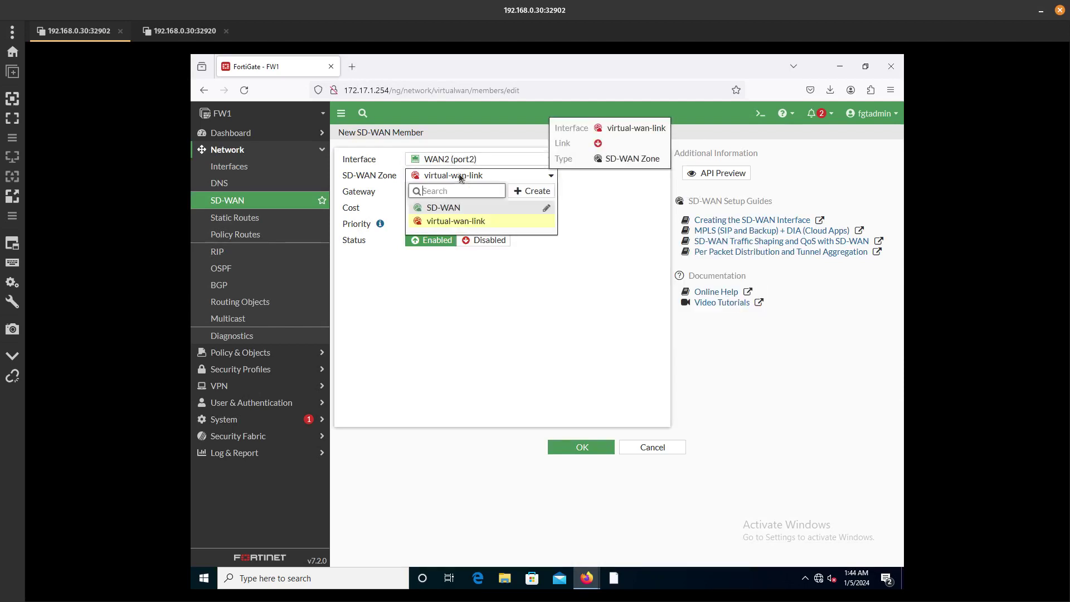
{"action": "left_click", "coordinate": [439, 208]}
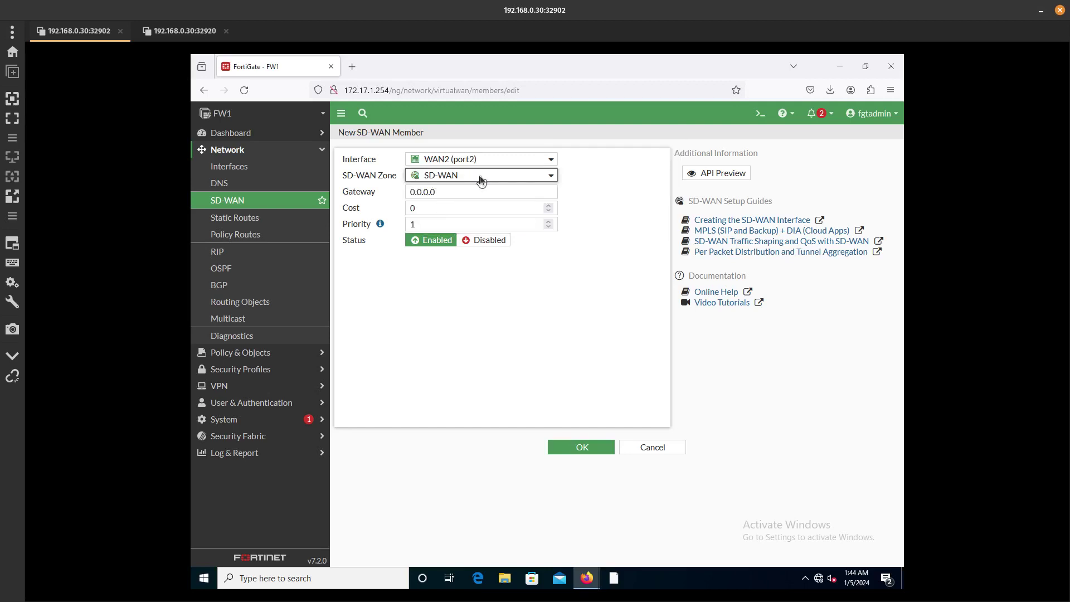
Set the new WAN2 member's gateway to 10.10.20.254 and save the member.
{"action": "key", "text": "Tab"}
{"action": "type", "text": "1"}
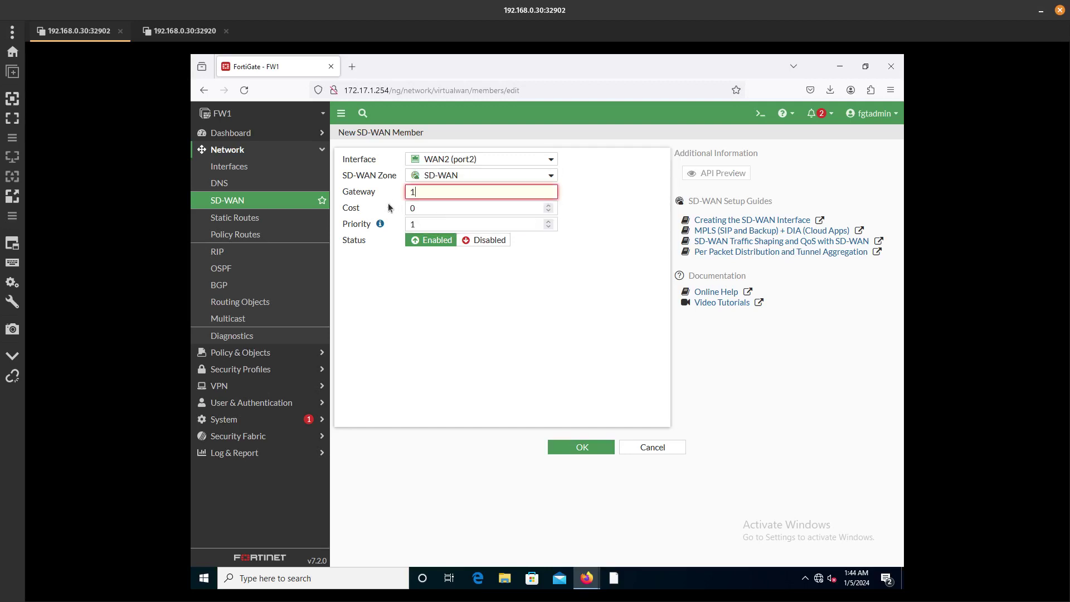
{"action": "type", "text": "0.10.20.254"}
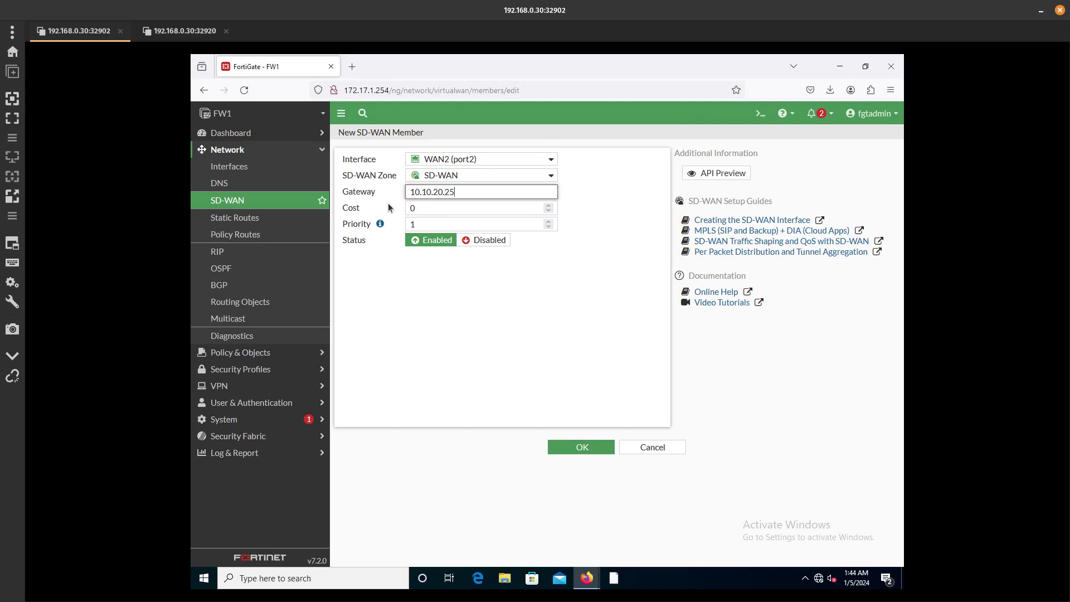
{"action": "left_click", "coordinate": [584, 447]}
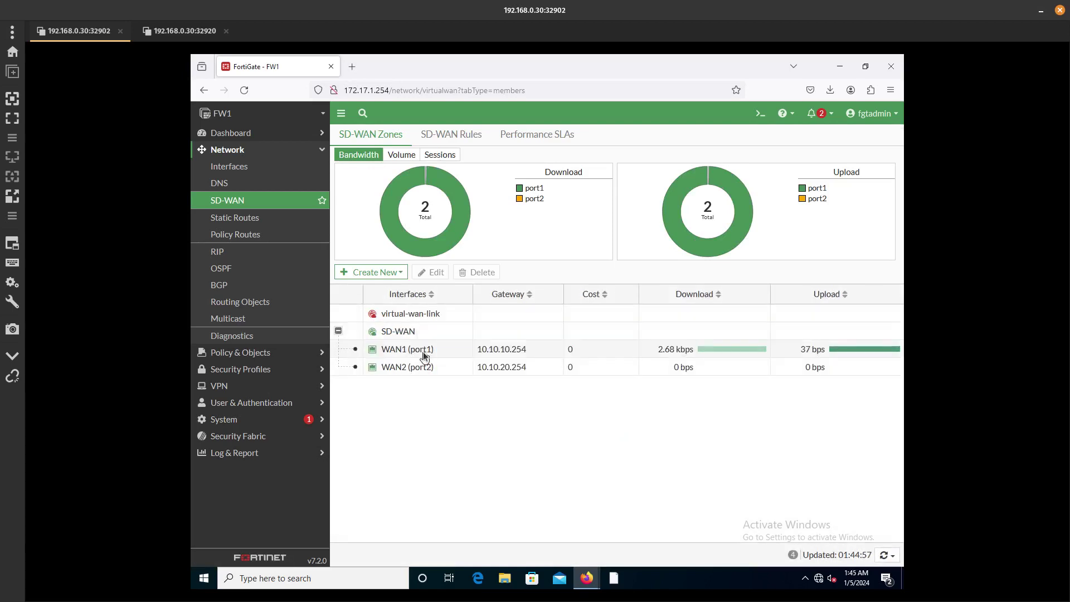
{"action": "left_click", "coordinate": [389, 331]}
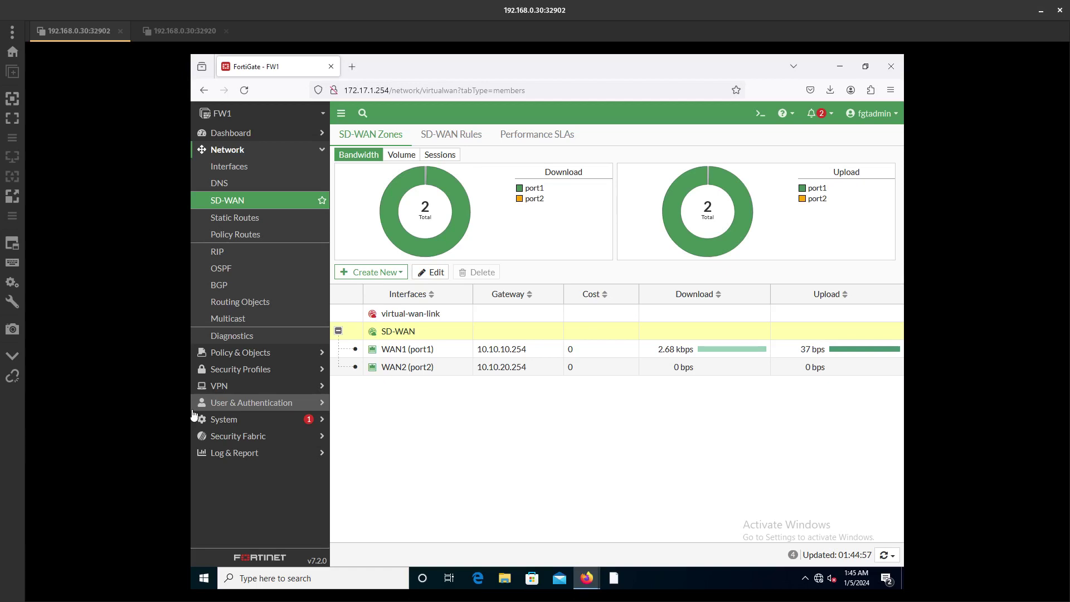
{"action": "left_click", "coordinate": [185, 32]}
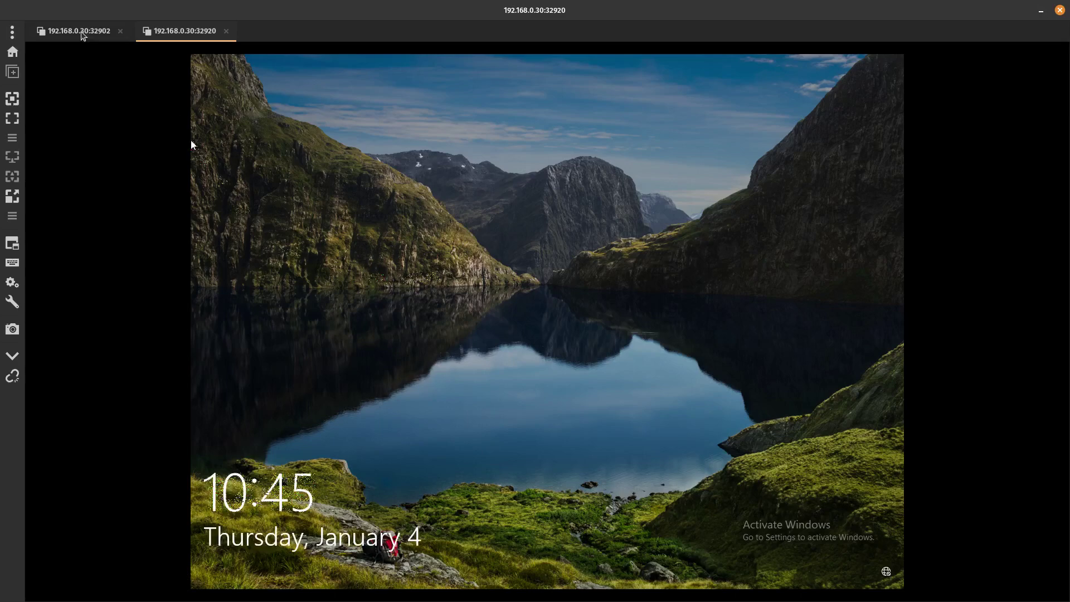
{"action": "left_click", "coordinate": [84, 33]}
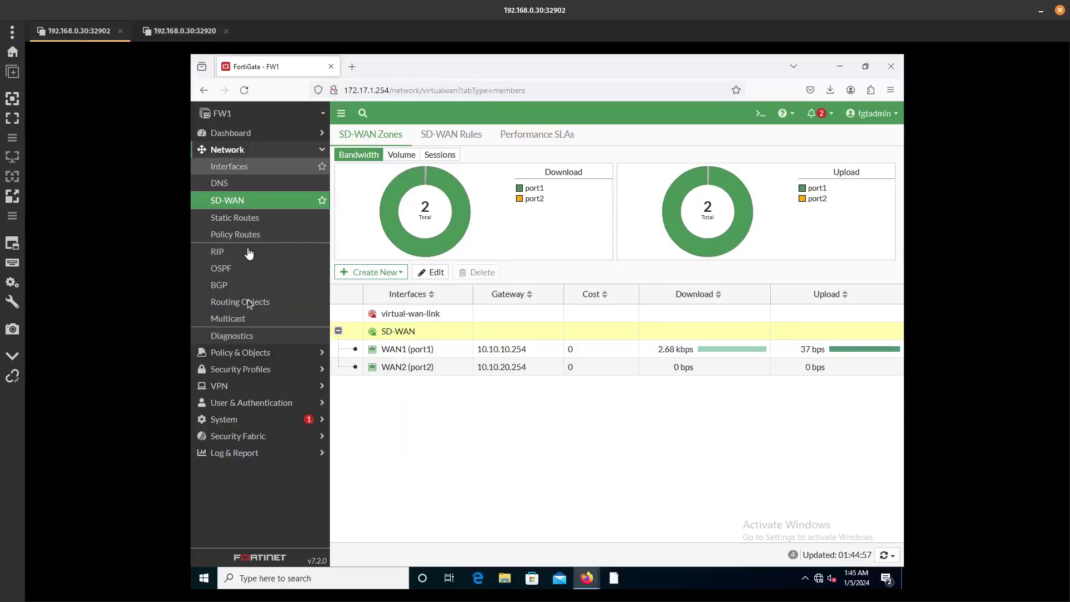
Start a new firewall policy and name it "VLAN_192 To WAN".
{"action": "left_click", "coordinate": [253, 357]}
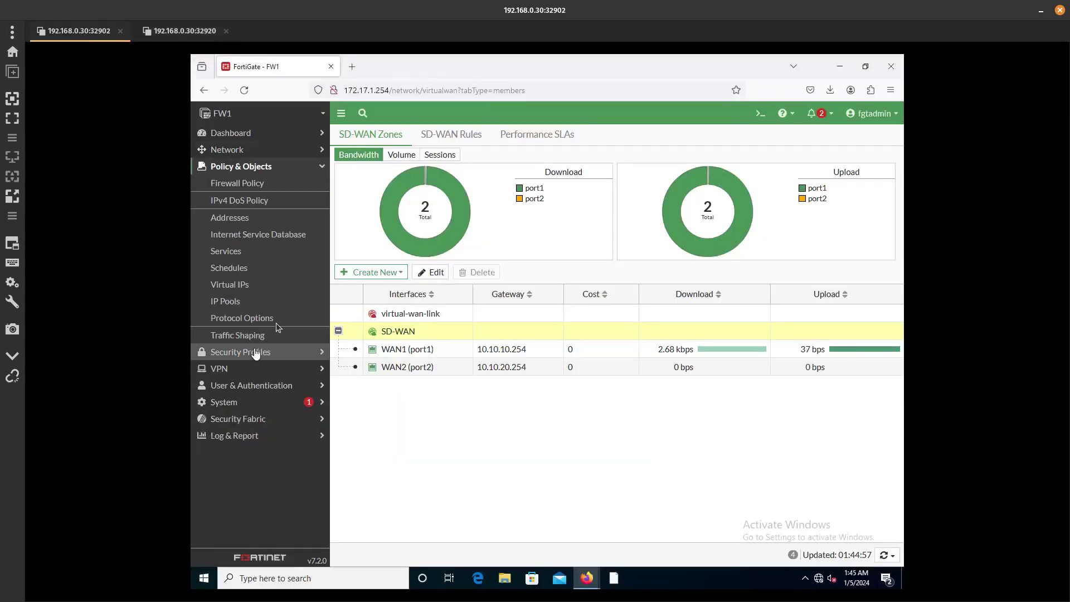
{"action": "left_click", "coordinate": [288, 190]}
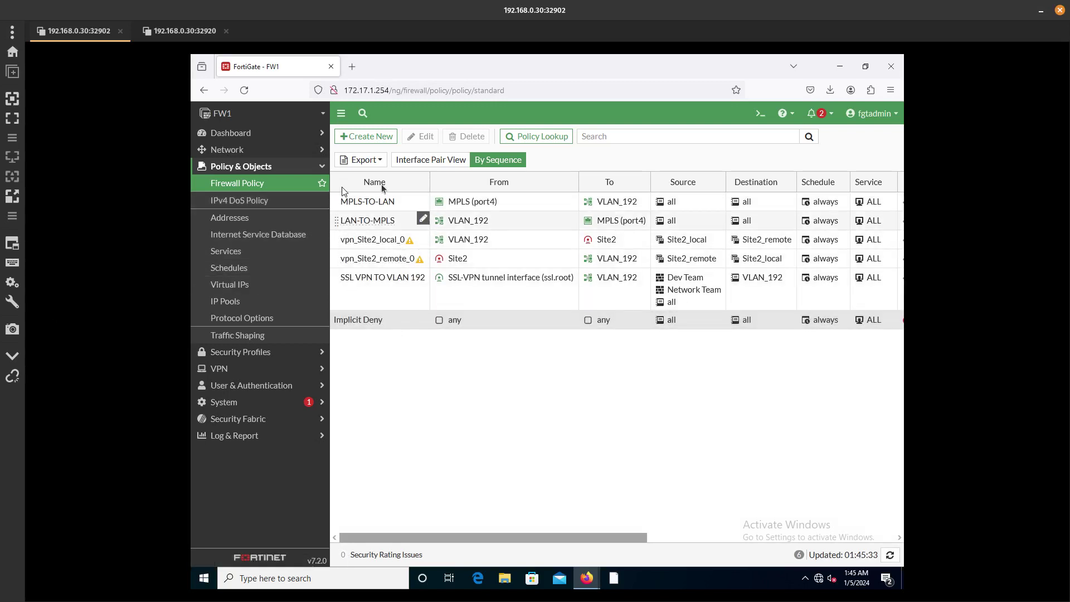
{"action": "left_click", "coordinate": [379, 142]}
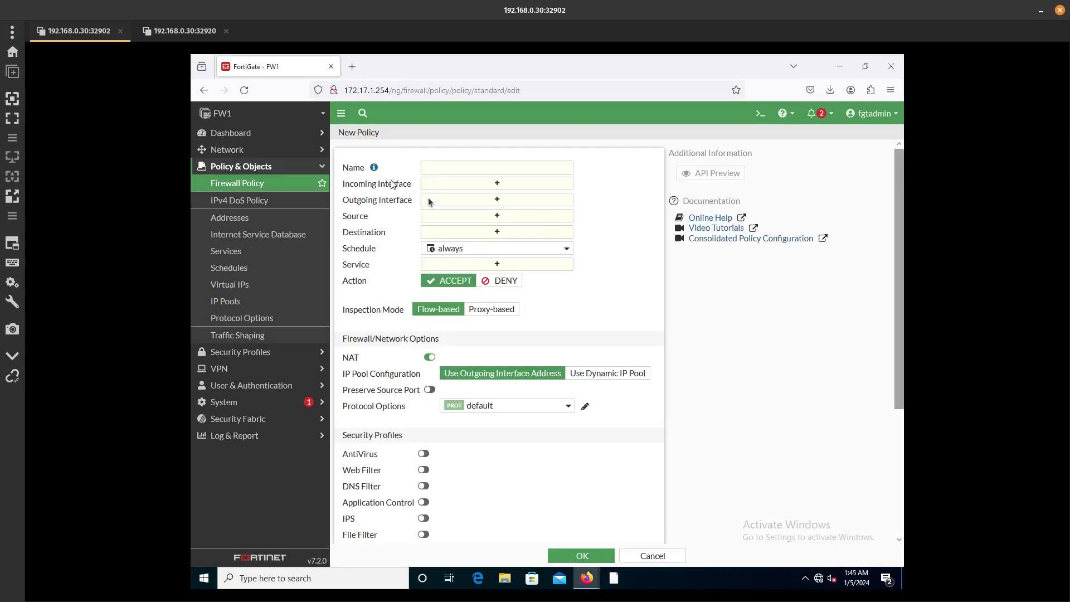
{"action": "left_click", "coordinate": [437, 170]}
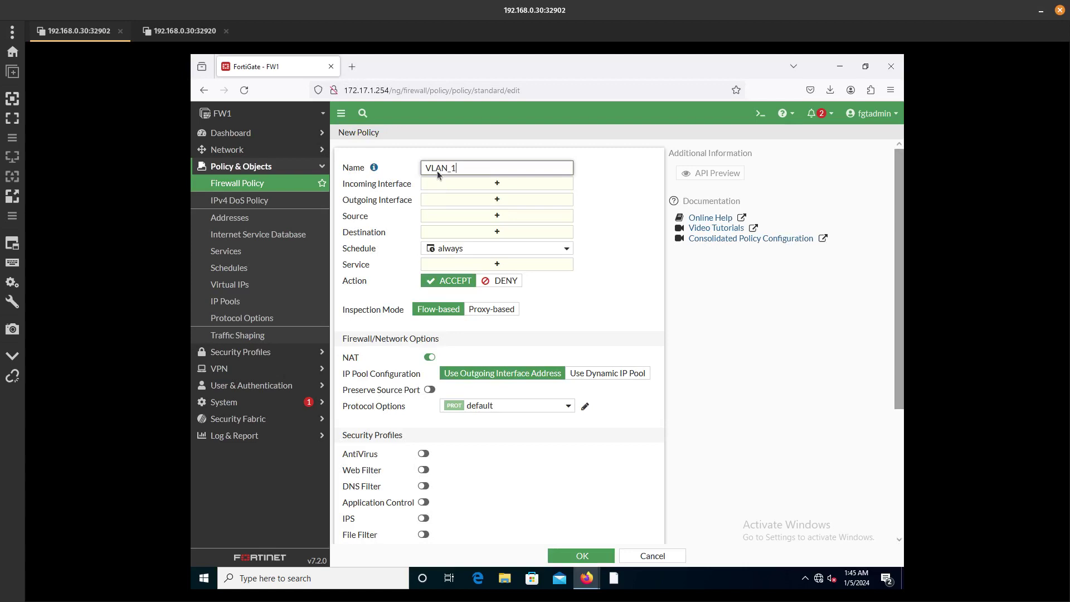
{"action": "type", "text": "VLAN_192 To WAN"}
Set the new policy's incoming interface to VLAN_192 and its outgoing interface to the SD-WAN zone.
{"action": "left_click", "coordinate": [449, 183]}
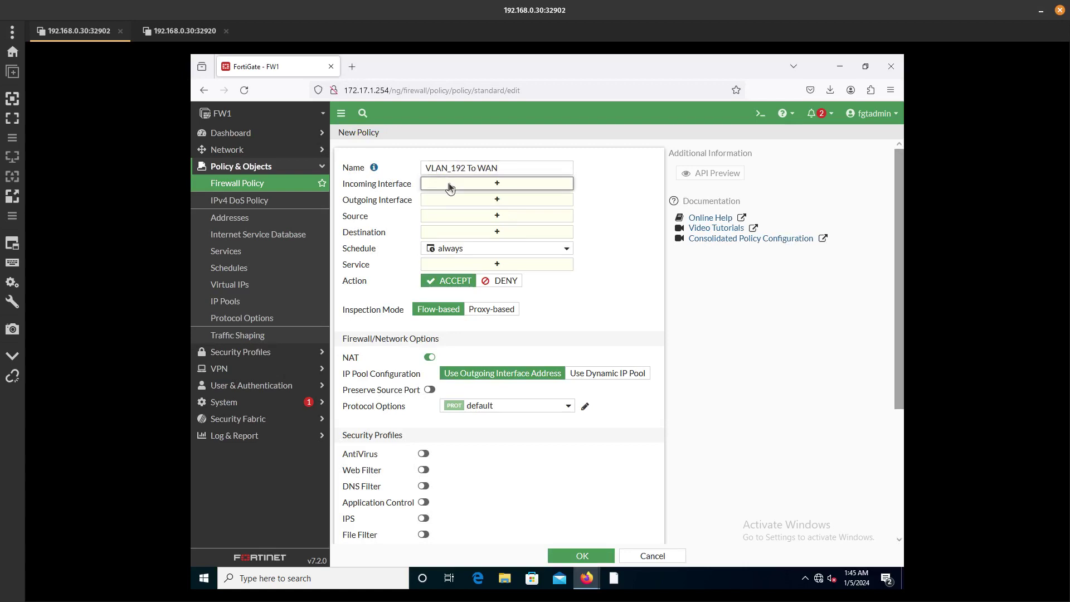
{"action": "left_click", "coordinate": [705, 273]}
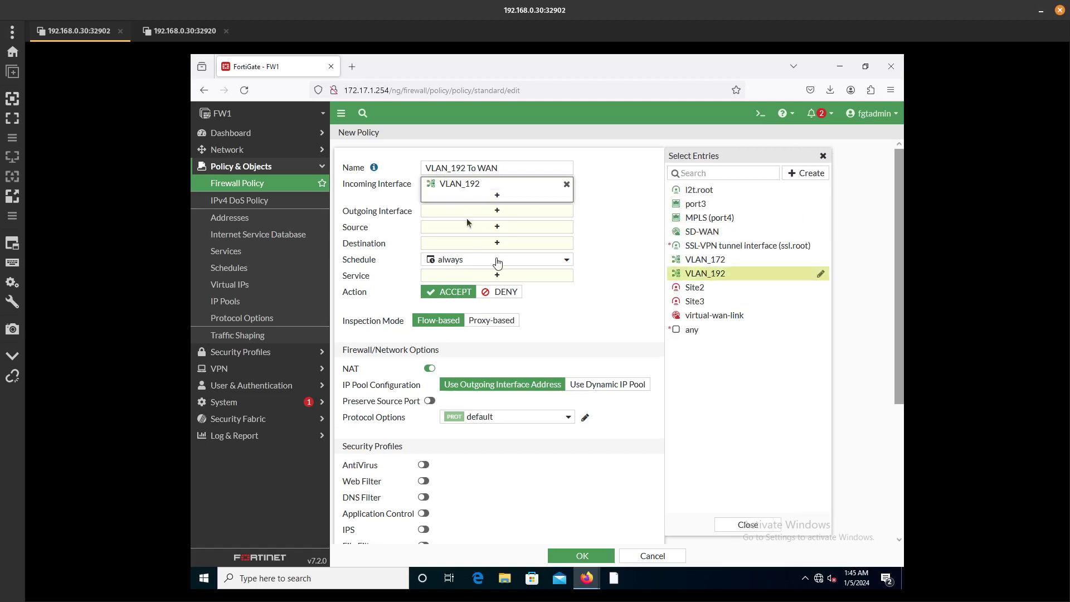
{"action": "left_click", "coordinate": [463, 210]}
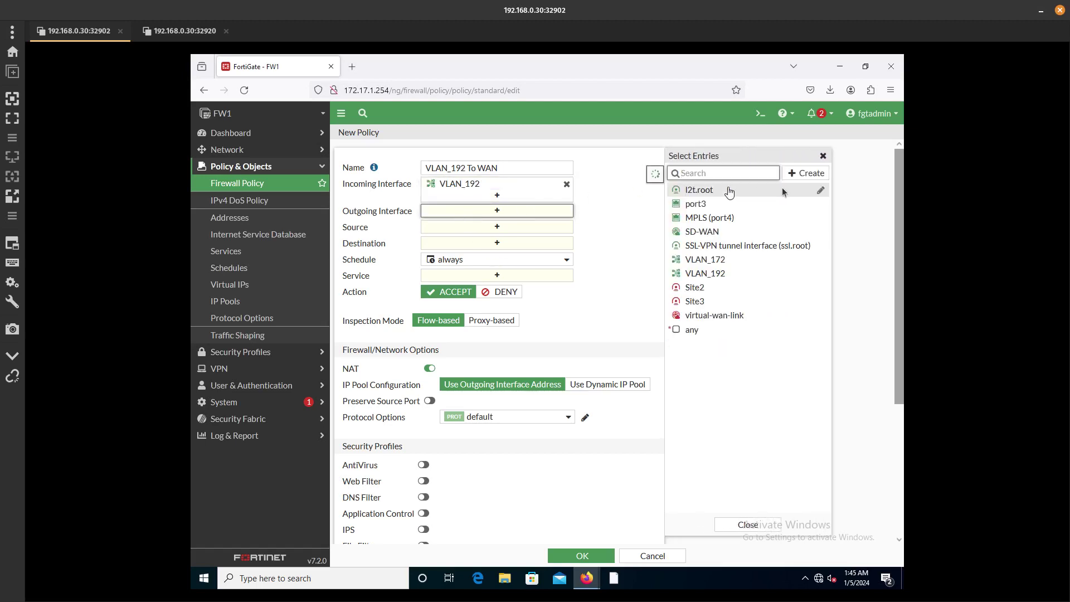
{"action": "mouse_move", "coordinate": [787, 204]}
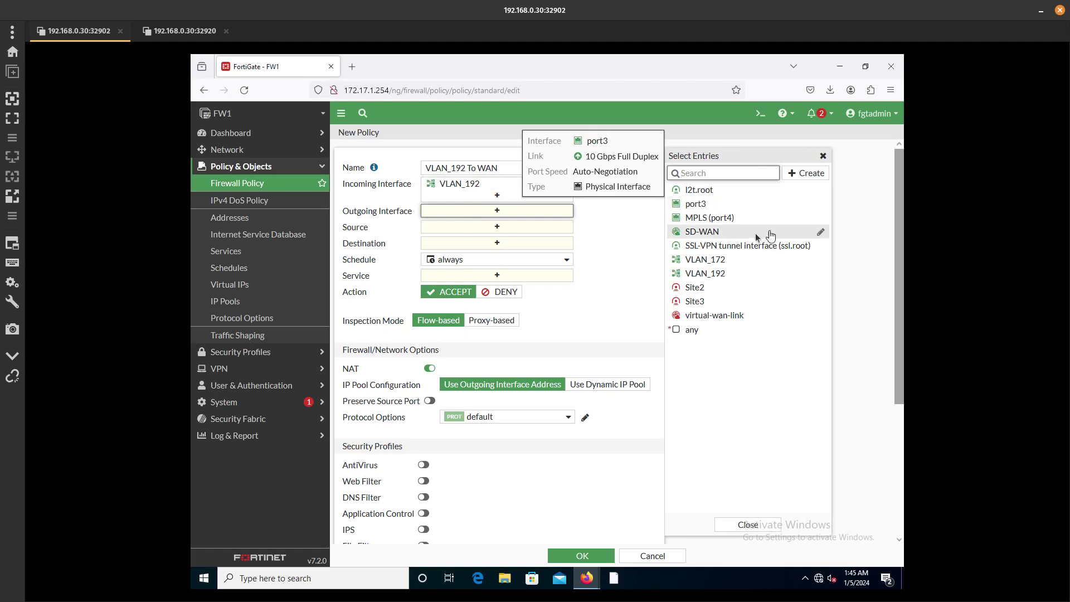
{"action": "left_click", "coordinate": [690, 238]}
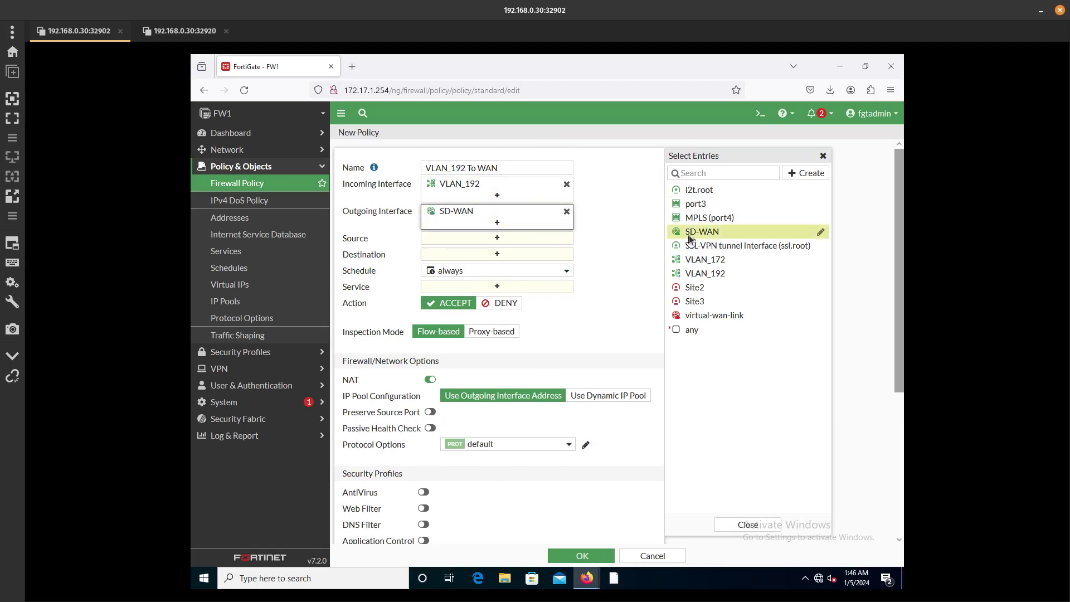
Set the policy's source to VLAN_192, its destination to all and its service to ALL.
{"action": "left_click", "coordinate": [488, 240]}
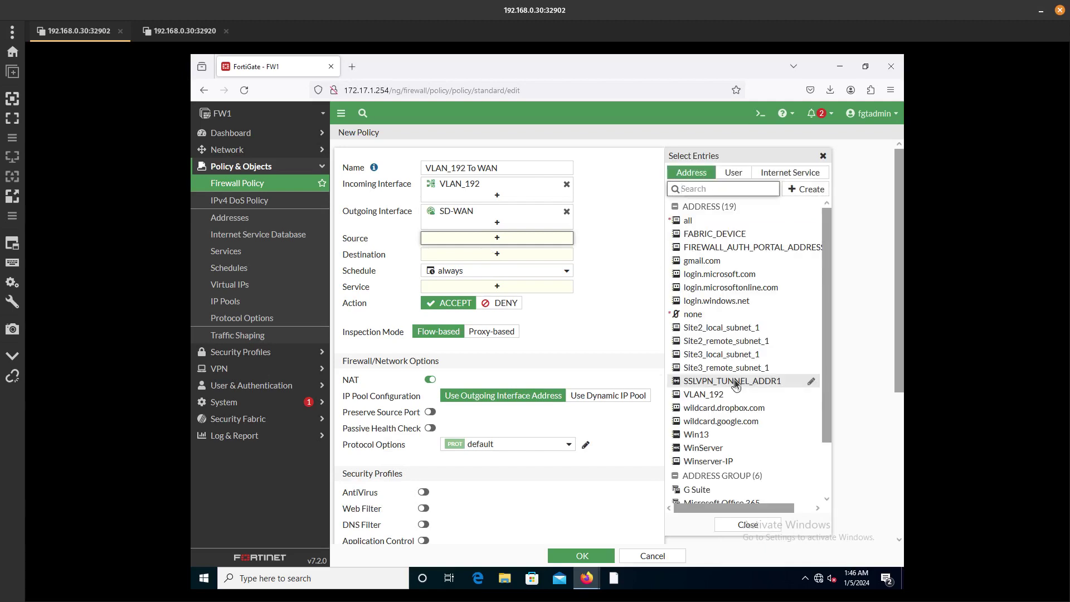
{"action": "left_click", "coordinate": [727, 393]}
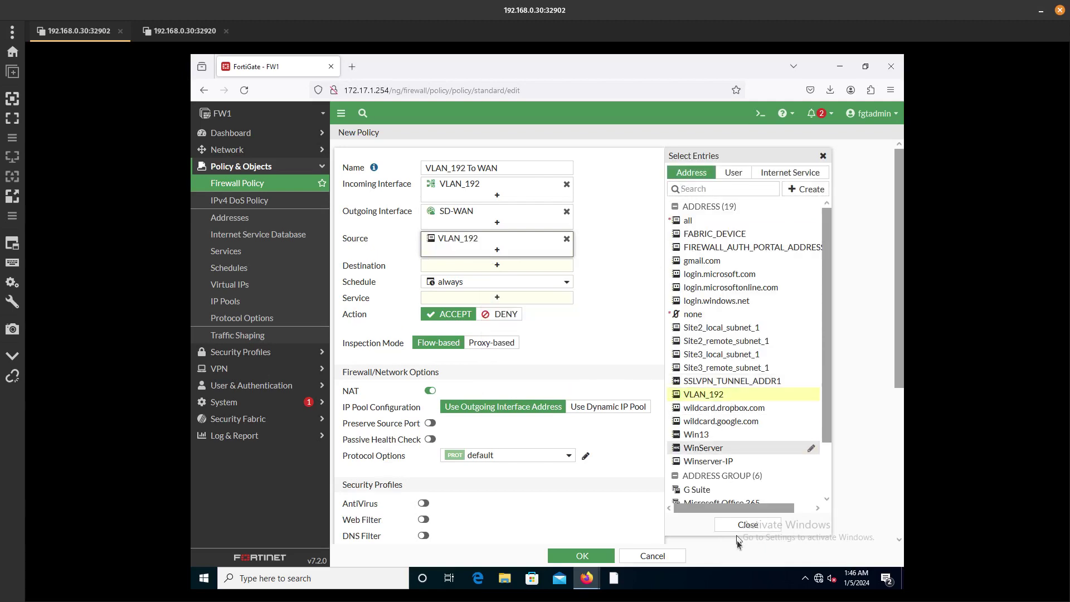
{"action": "left_click", "coordinate": [750, 526]}
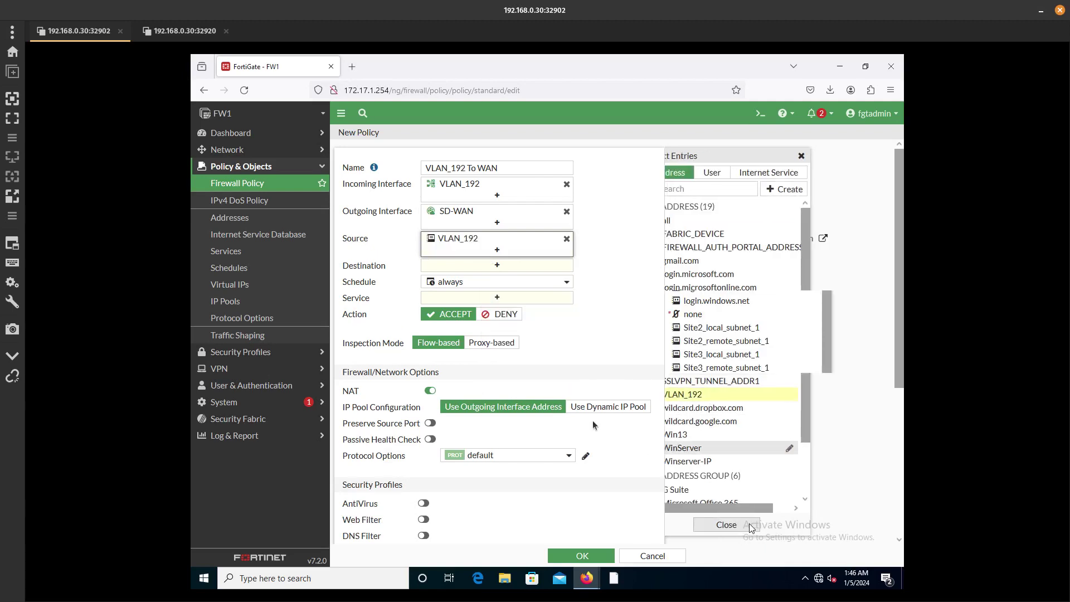
{"action": "left_click", "coordinate": [468, 265]}
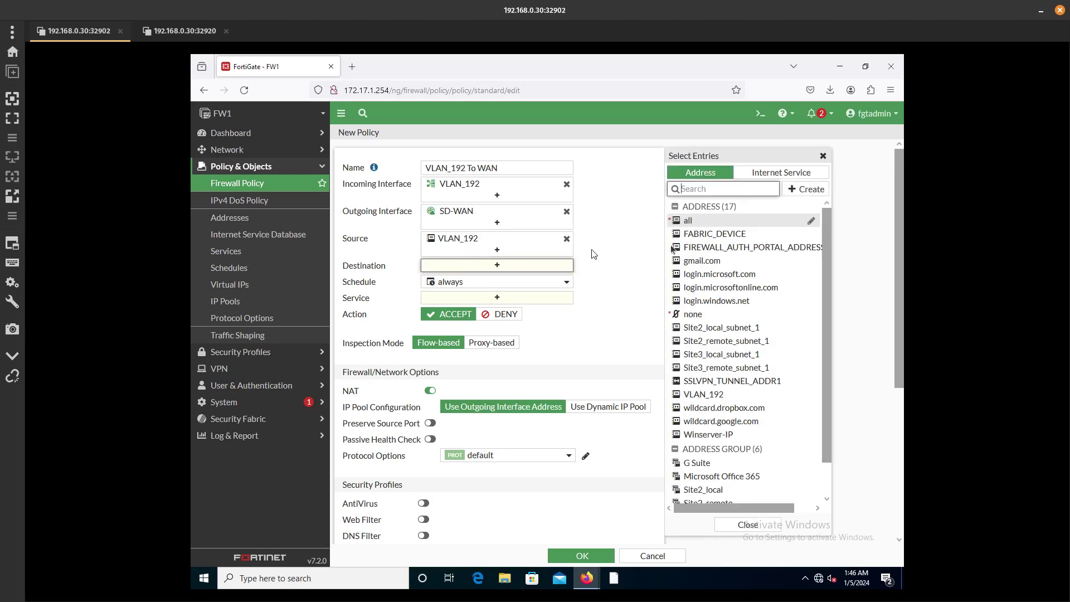
{"action": "left_click", "coordinate": [734, 221]}
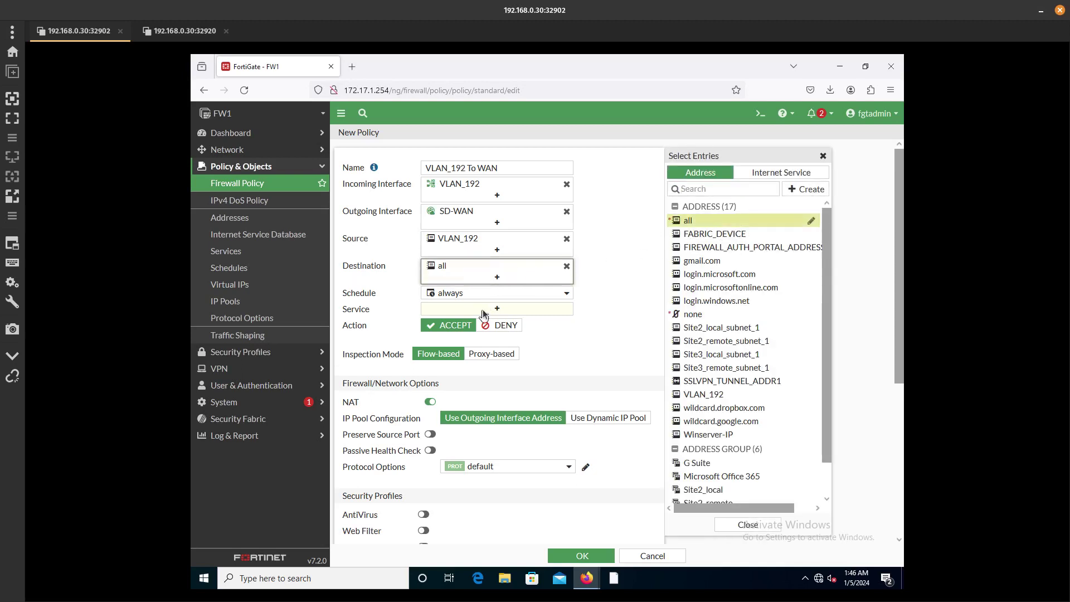
{"action": "left_click", "coordinate": [483, 309]}
{"action": "left_click", "coordinate": [696, 217]}
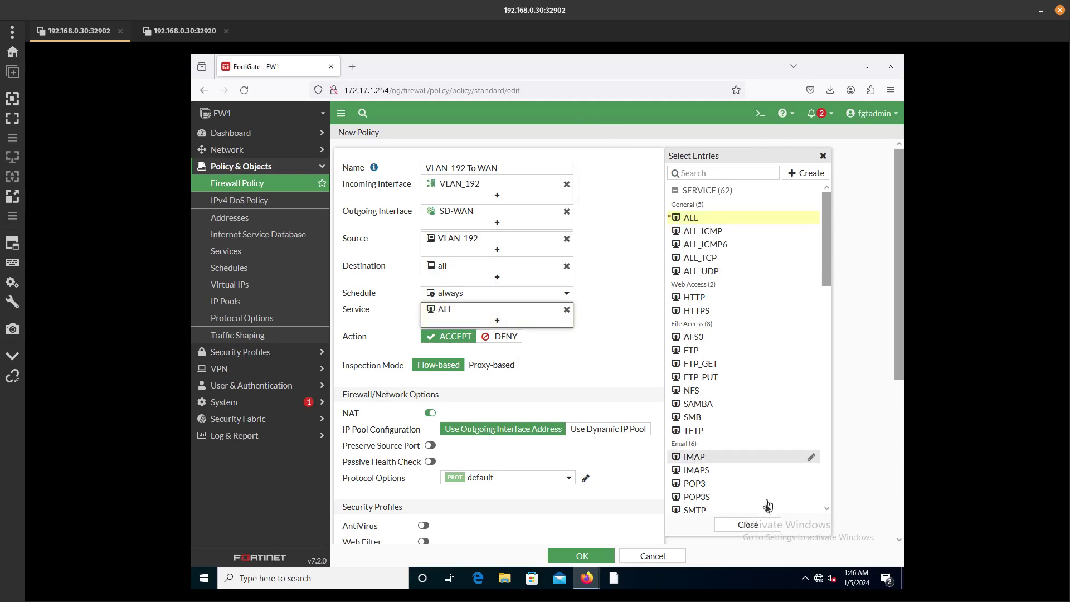
{"action": "left_click", "coordinate": [761, 526]}
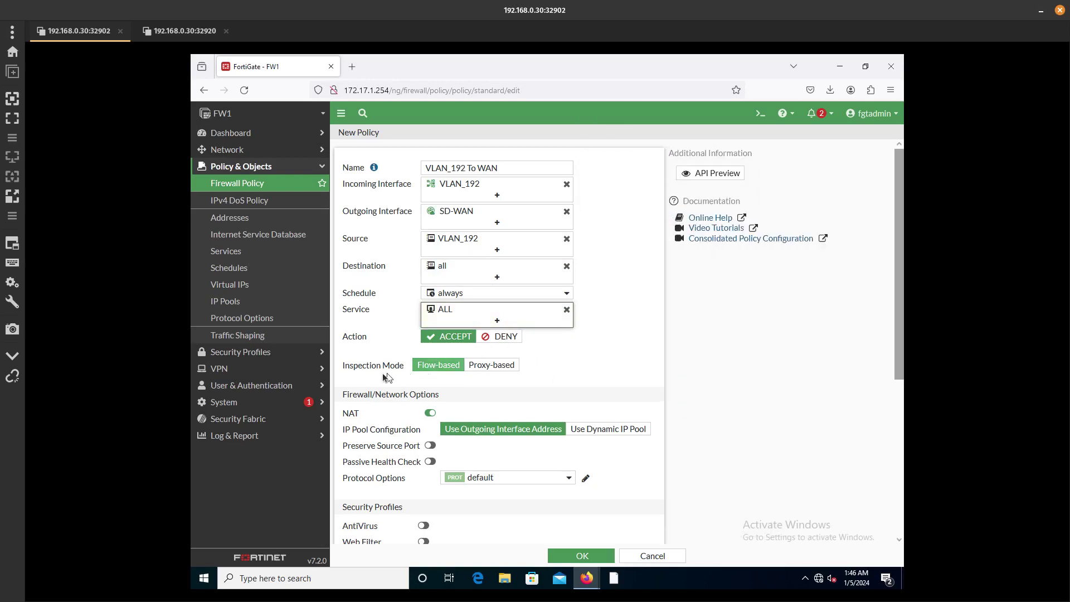
Set allowed-traffic logging to All Sessions and save the firewall policy.
{"action": "scroll", "coordinate": [386, 378], "scroll_direction": "down", "scroll_amount": 5}
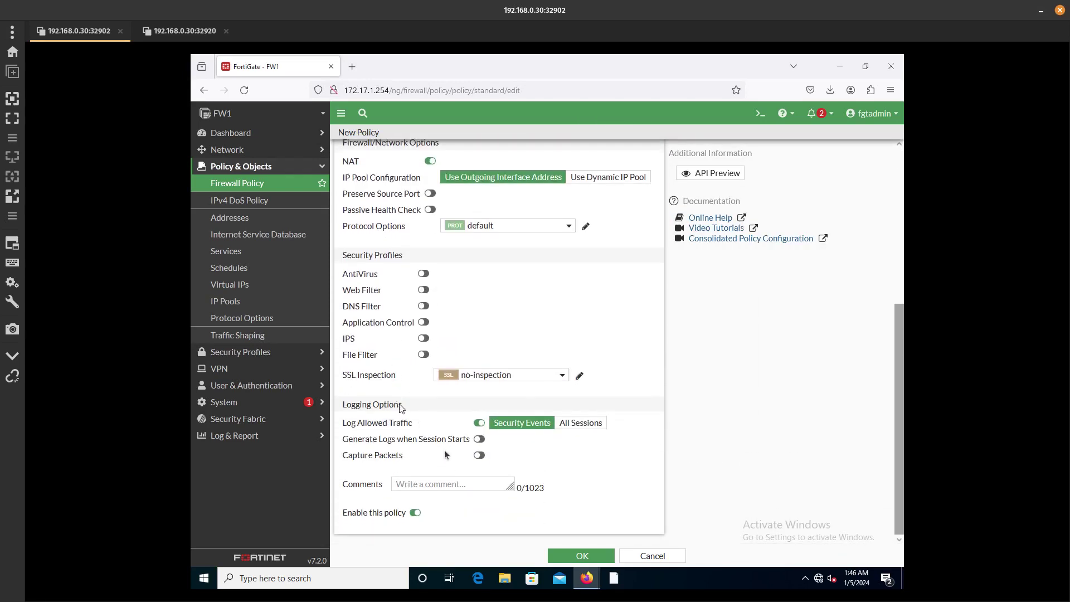
{"action": "left_click", "coordinate": [584, 423]}
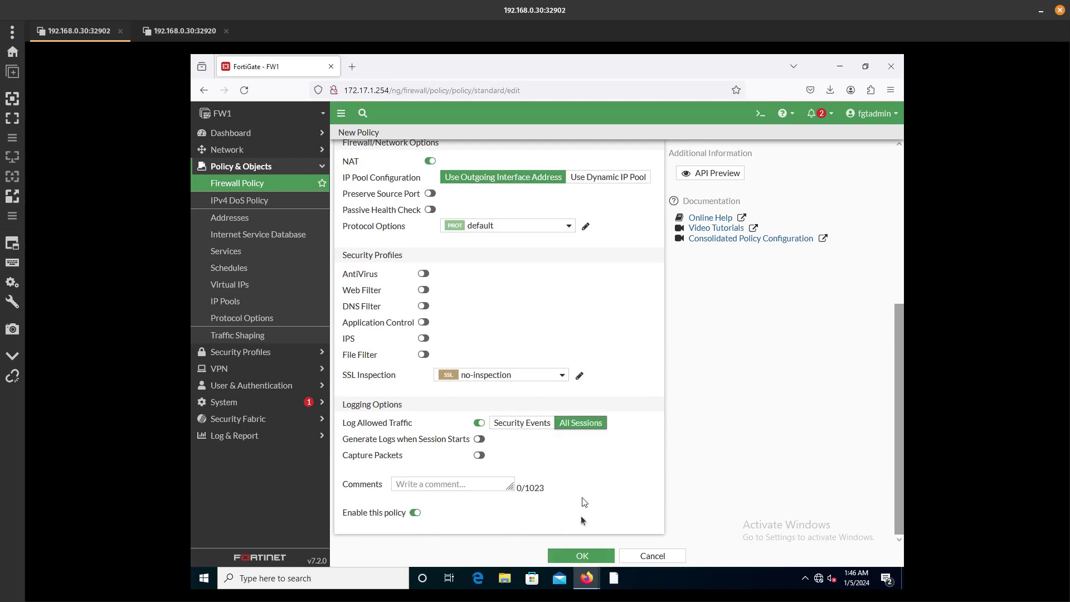
{"action": "left_click", "coordinate": [576, 556]}
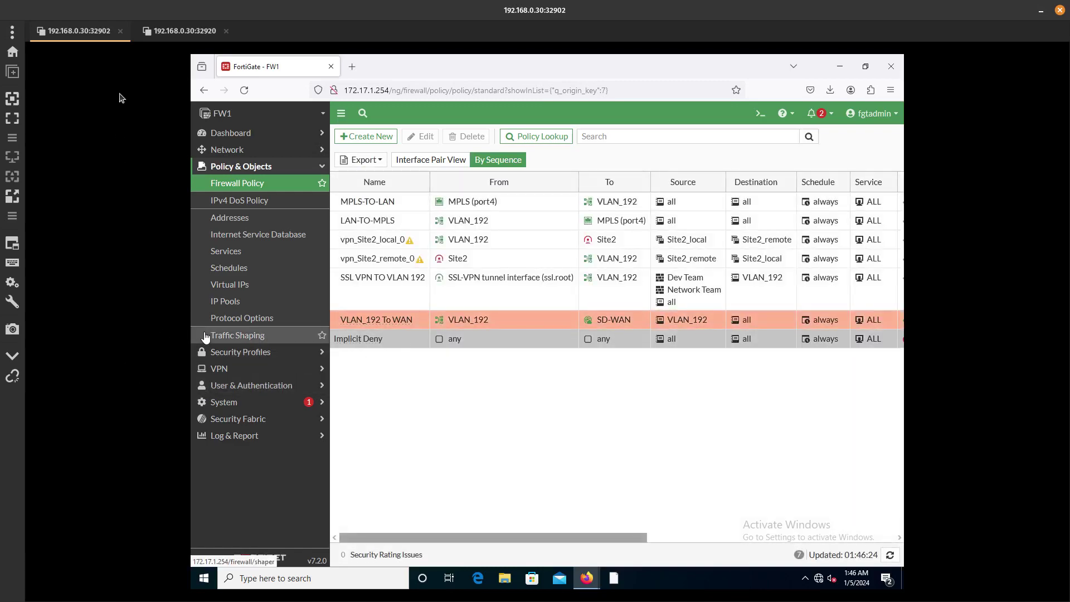
Check the Win13 client in the EVE topology and its remote desktop session, and return to the FW1 session.
{"action": "left_click", "coordinate": [149, 32]}
{"action": "key", "text": "alt+Tab"}
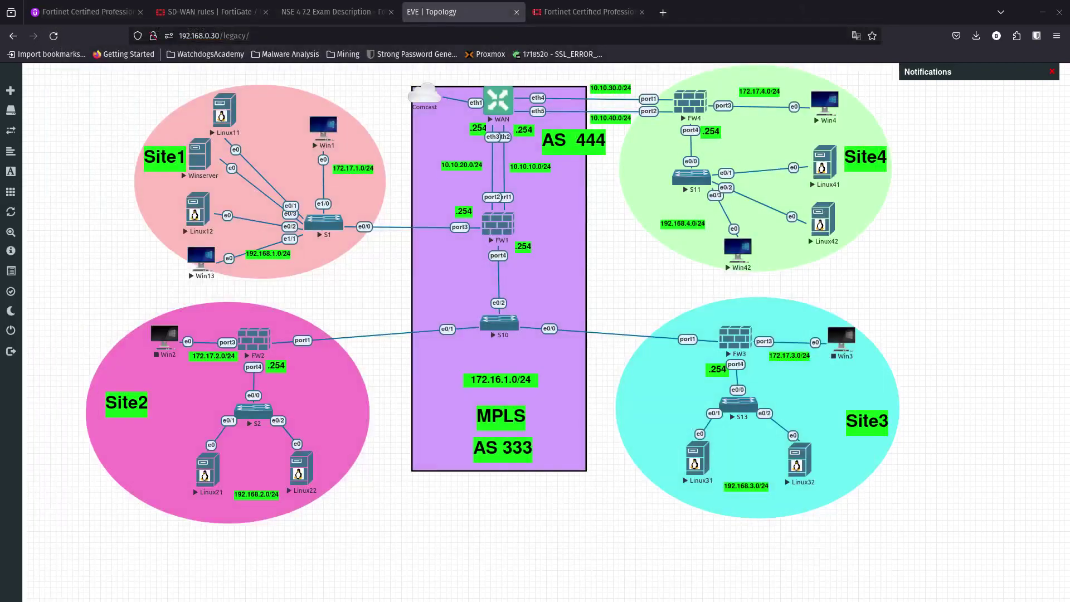
{"action": "left_click", "coordinate": [204, 265]}
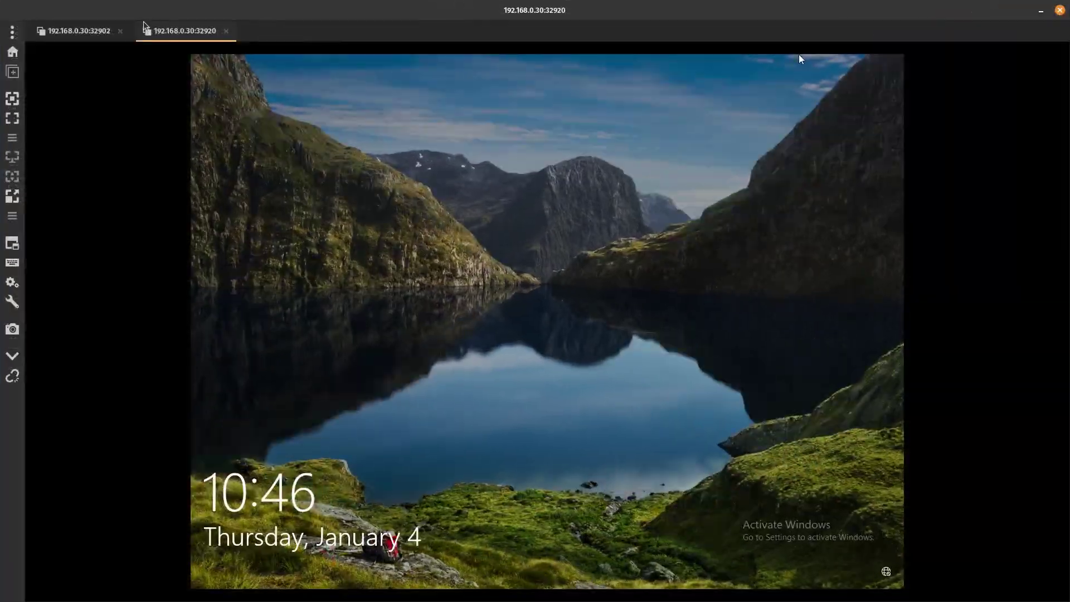
{"action": "left_click", "coordinate": [77, 31]}
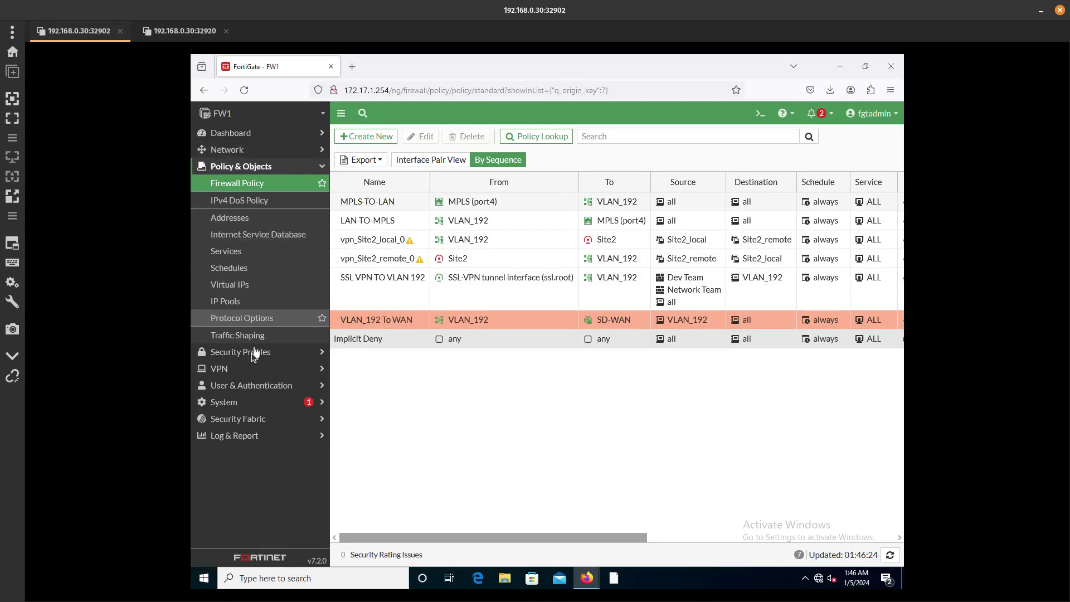
Create a static default route for 0.0.0.0/0.0.0.0 with SD-WAN as its interface and save it.
{"action": "left_click", "coordinate": [260, 148]}
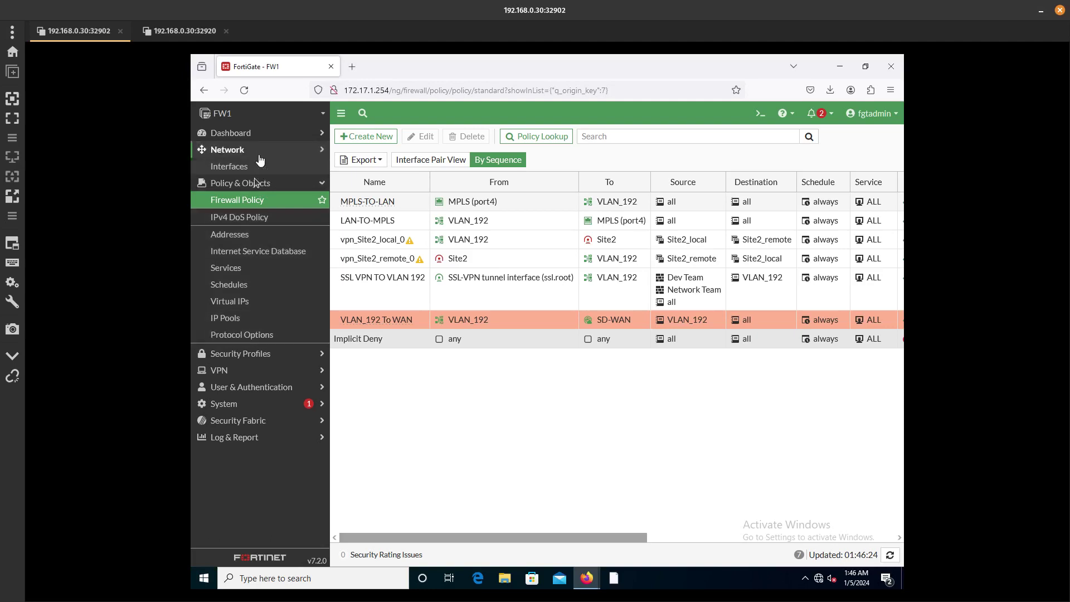
{"action": "left_click", "coordinate": [245, 217]}
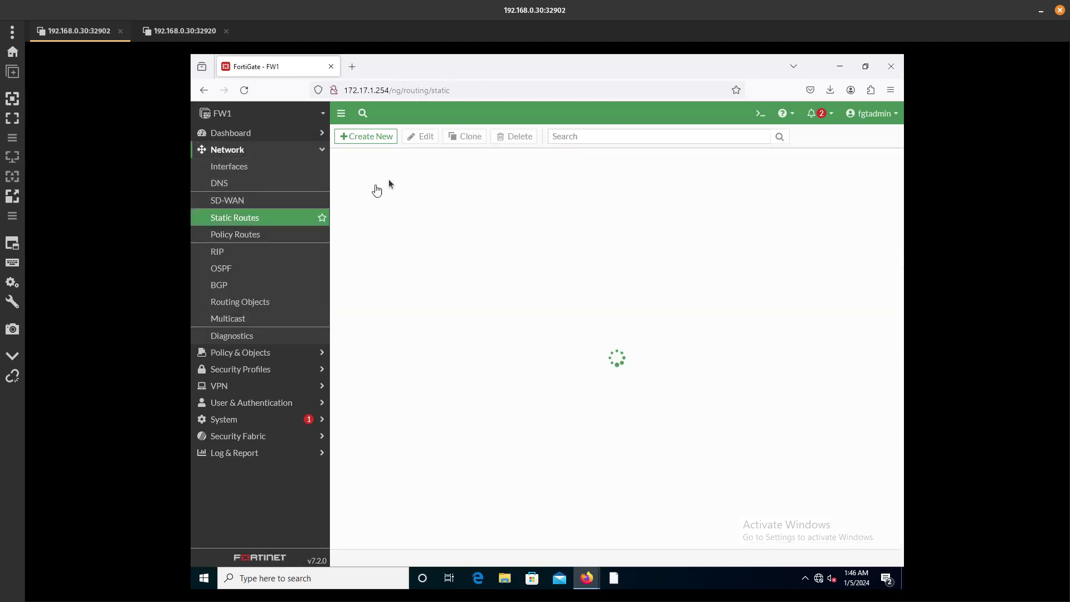
{"action": "left_click", "coordinate": [377, 138]}
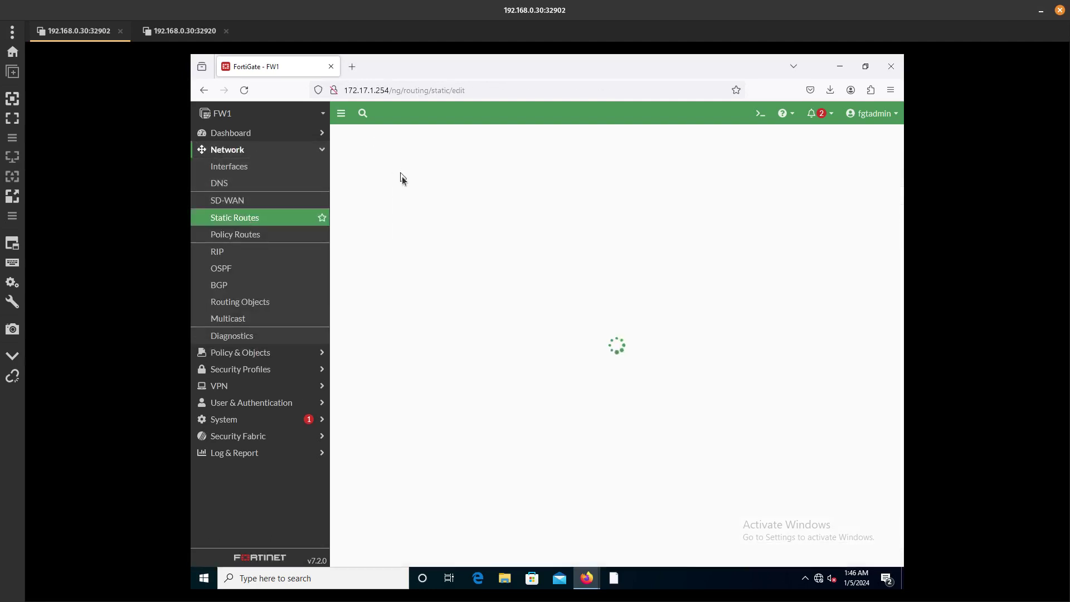
{"action": "left_click_drag", "start_coordinate": [518, 182], "coordinate": [420, 179]}
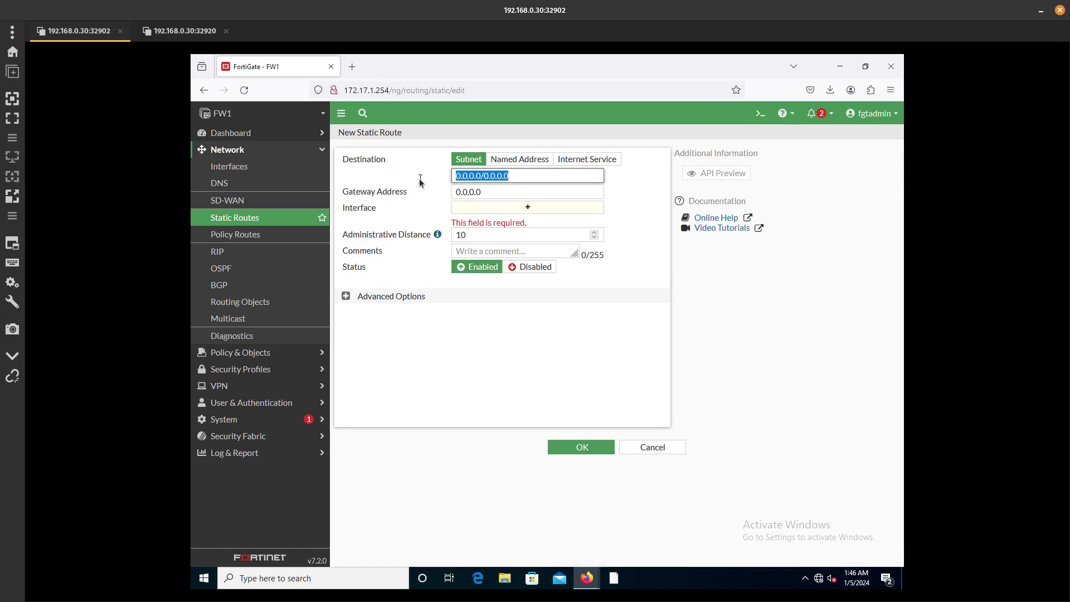
{"action": "left_click_drag", "start_coordinate": [486, 193], "coordinate": [414, 199]}
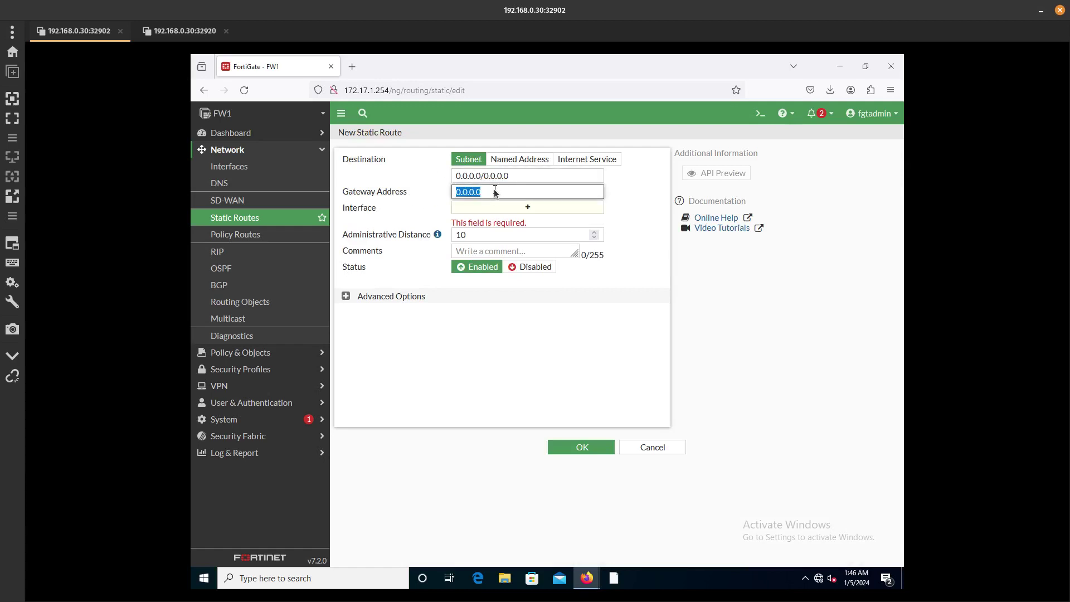
{"action": "left_click", "coordinate": [479, 209]}
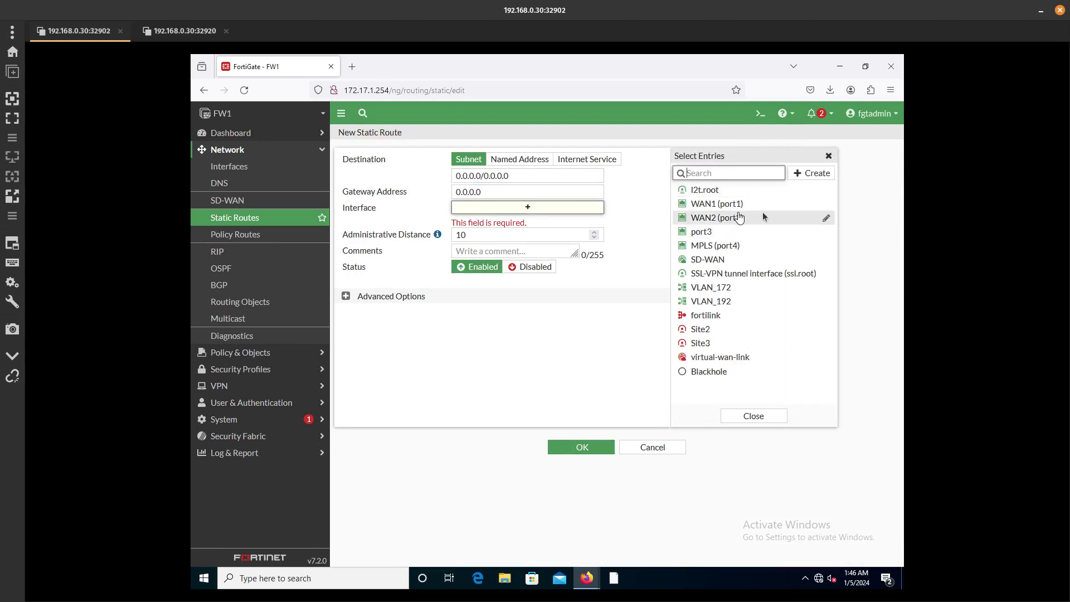
{"action": "left_click", "coordinate": [713, 260]}
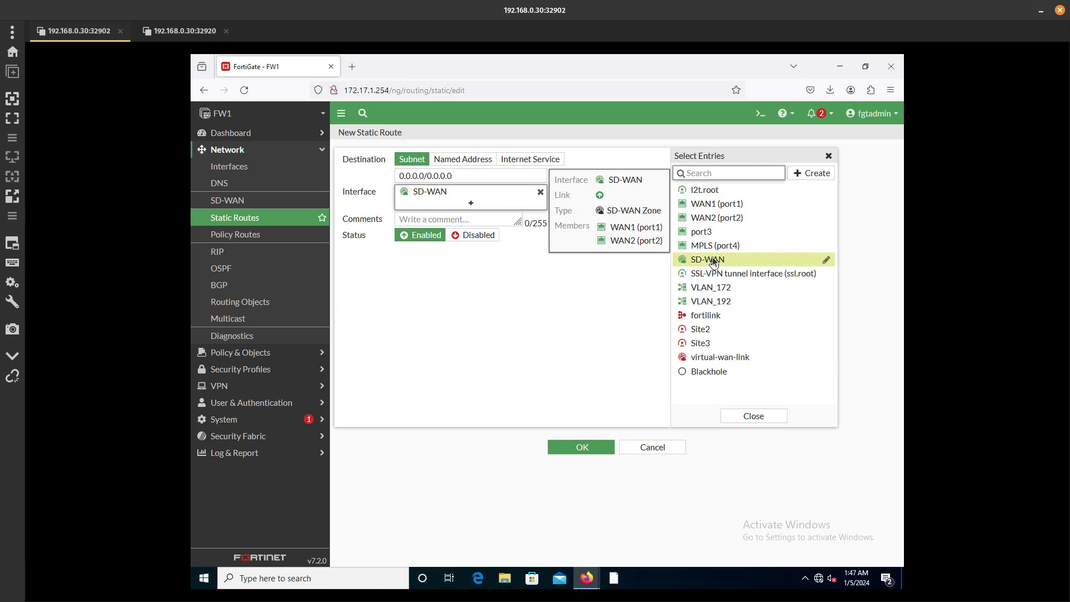
{"action": "left_click", "coordinate": [479, 296]}
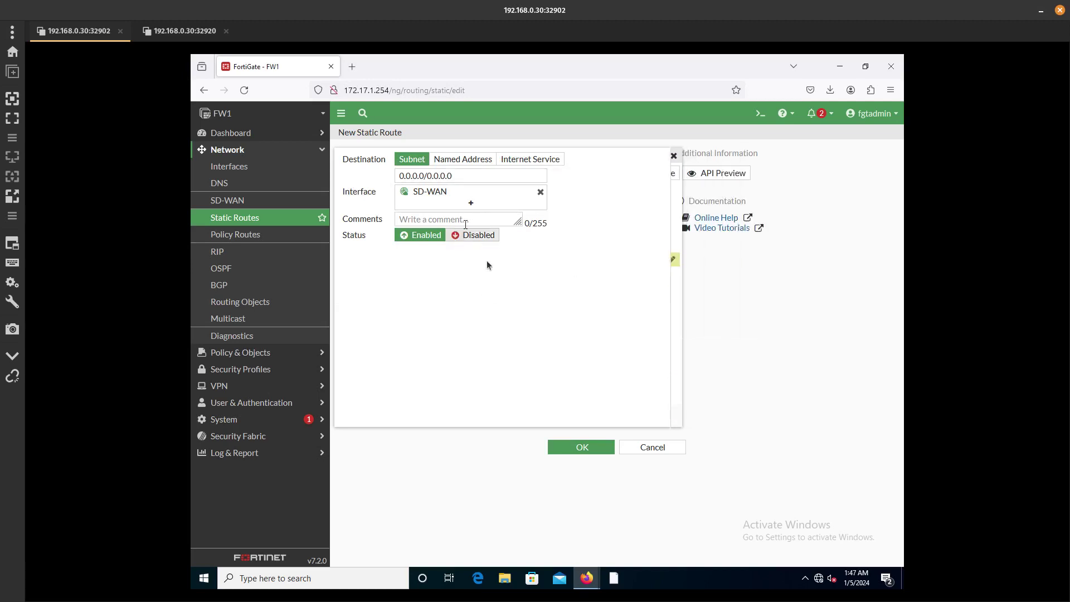
{"action": "left_click", "coordinate": [583, 453]}
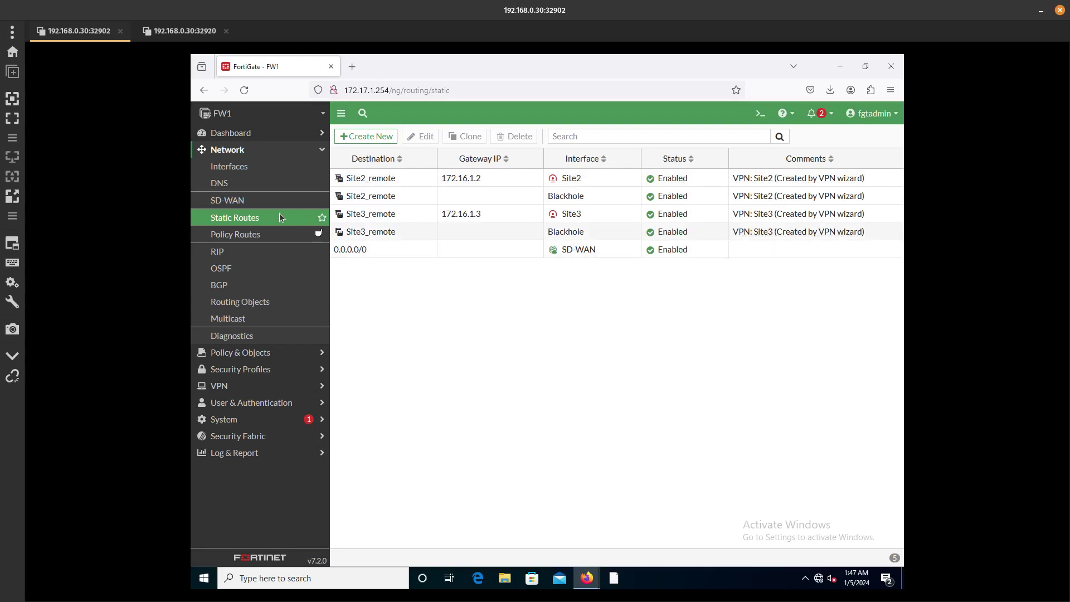
Open FW1's CLI console, enter the config system sdwan context and list the available options for set load-balance-mode.
{"action": "left_click", "coordinate": [760, 113]}
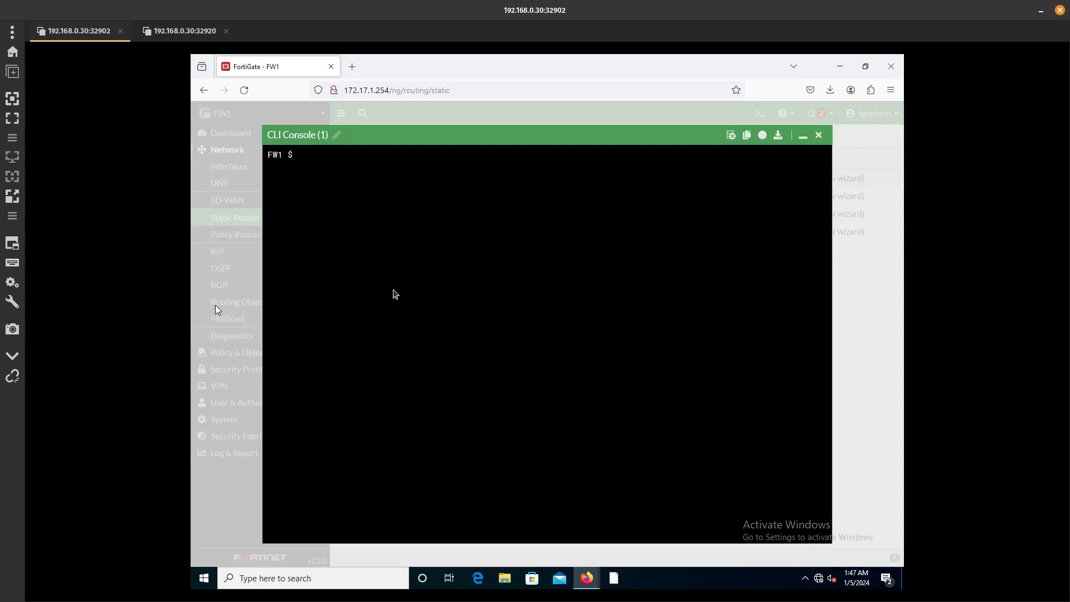
{"action": "type", "text": "config system sdwan"}
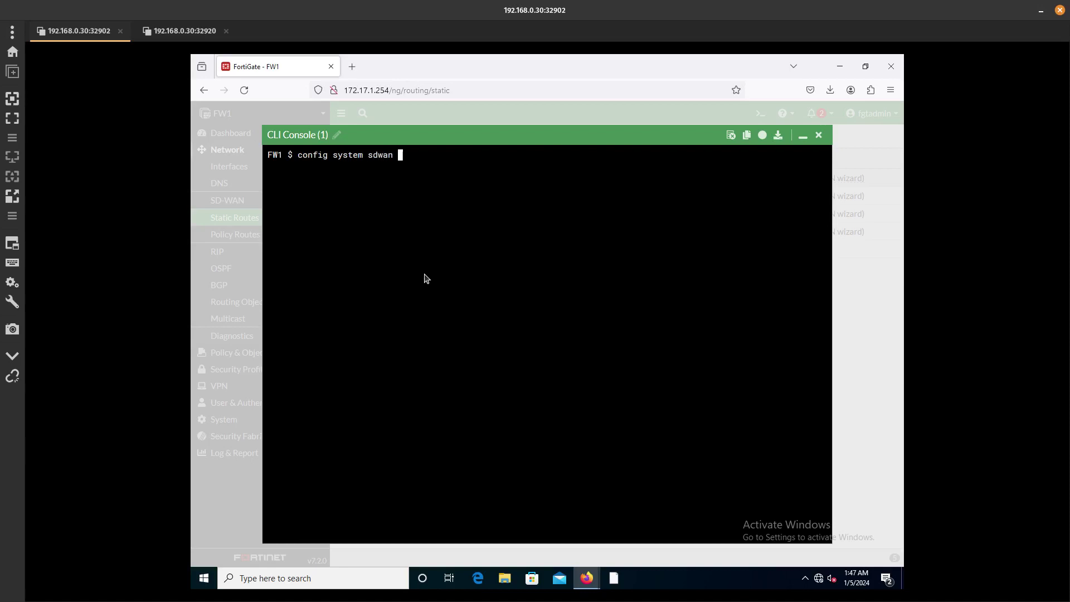
{"action": "key", "text": "Return"}
{"action": "type", "text": "set loa"}
{"action": "key", "text": "Tab"}
{"action": "key", "text": "question"}
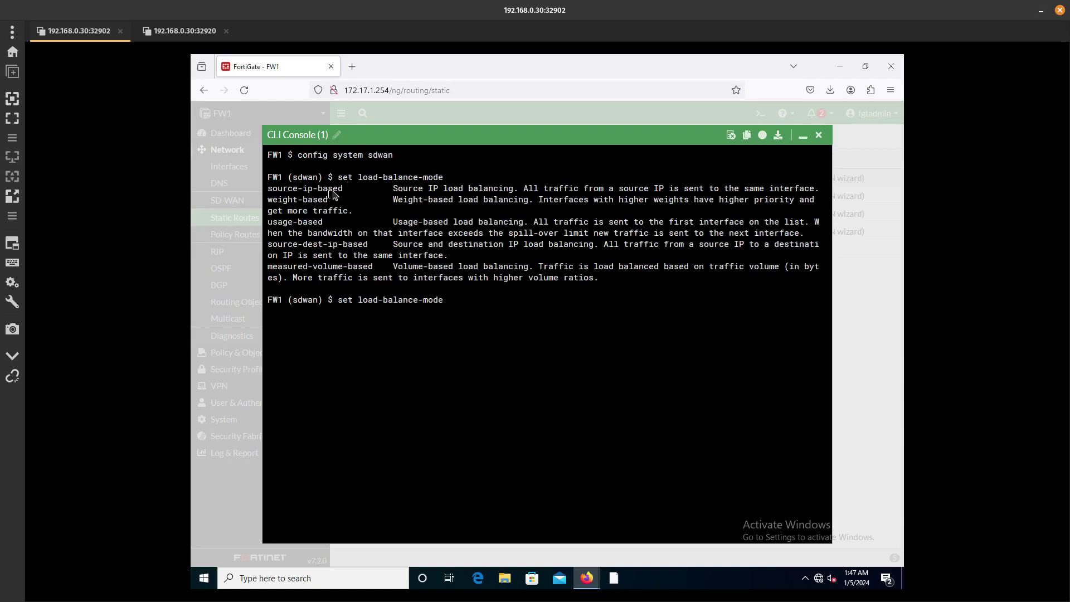
Examine the descriptions of the source-ip-based, weight-based and source-dest-ip-based load-balancing modes.
{"action": "left_click_drag", "start_coordinate": [342, 190], "coordinate": [267, 190]}
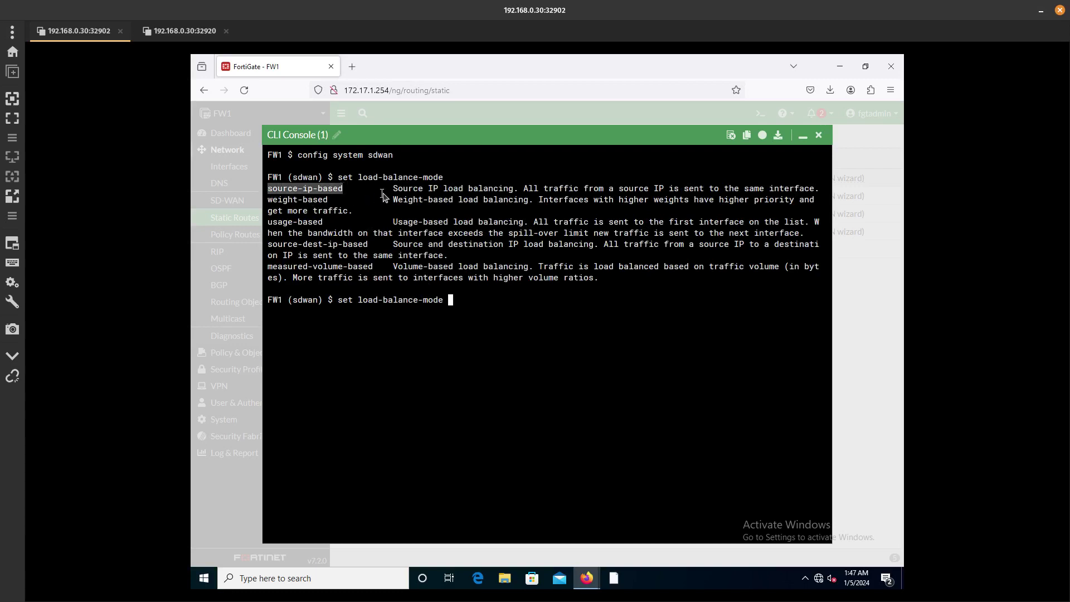
{"action": "left_click", "coordinate": [416, 193]}
{"action": "left_click_drag", "start_coordinate": [417, 193], "coordinate": [591, 201]}
{"action": "left_click", "coordinate": [326, 199]}
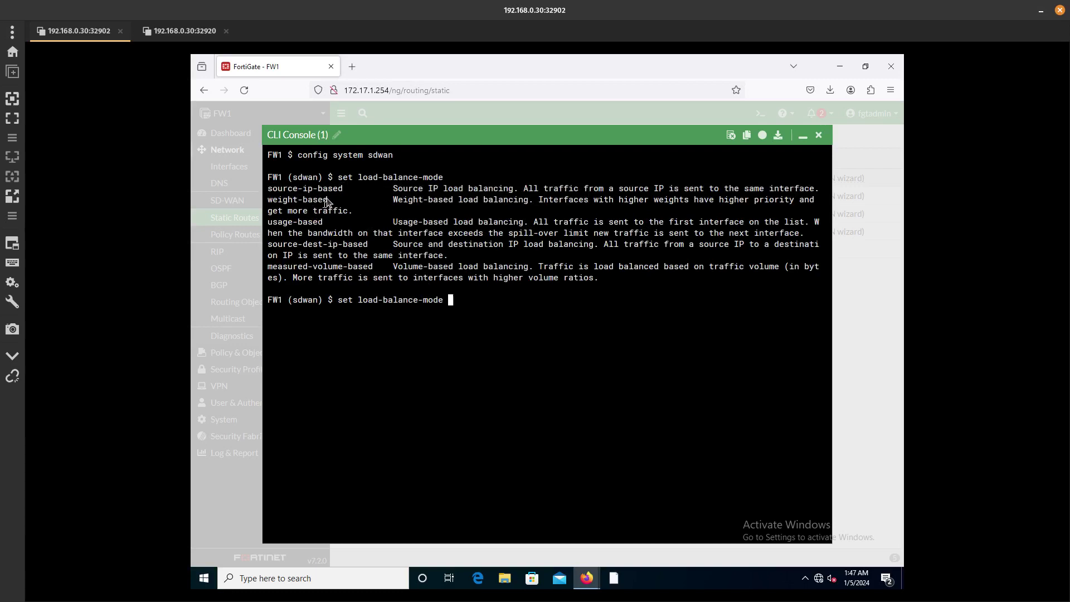
{"action": "double_click", "coordinate": [326, 199]}
{"action": "left_click_drag", "start_coordinate": [402, 199], "coordinate": [691, 212]}
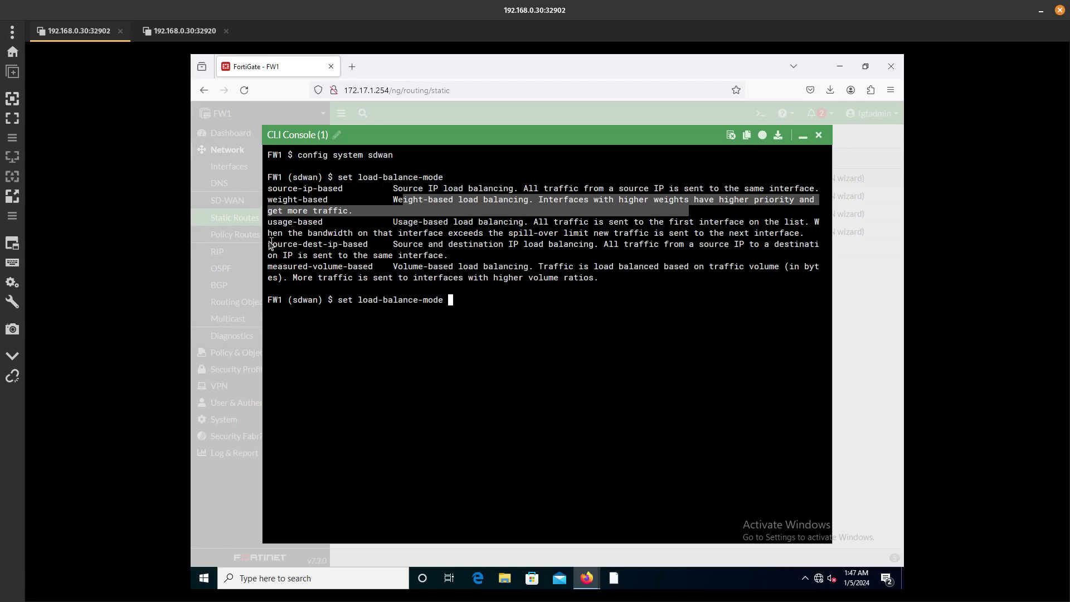
{"action": "left_click_drag", "start_coordinate": [269, 245], "coordinate": [368, 246]}
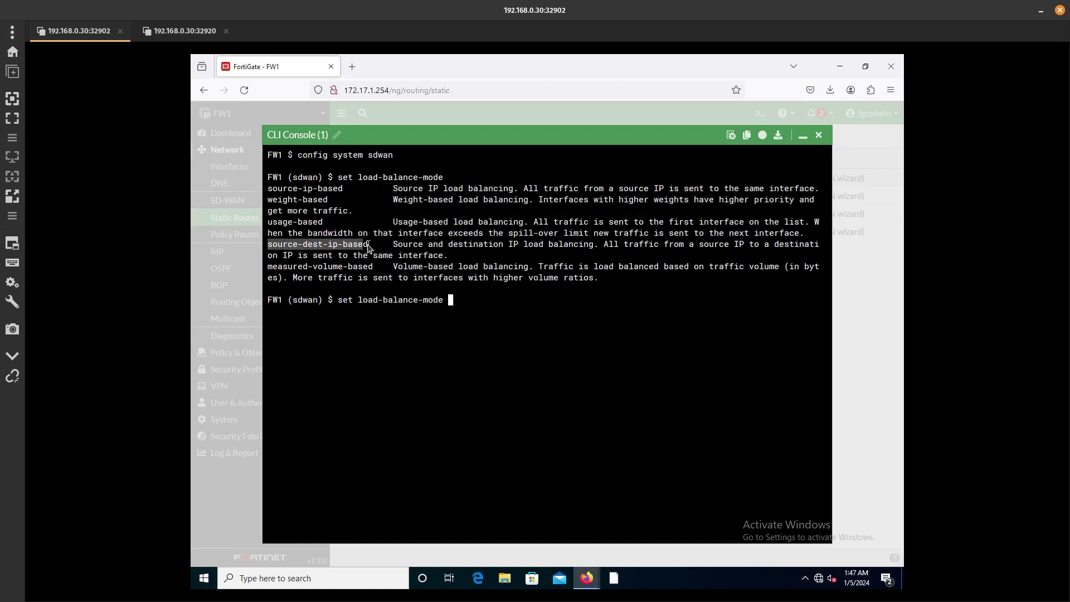
Set the SD-WAN load-balance-mode to source-dest-ip-based, save it with end and close the CLI console.
{"action": "left_click", "coordinate": [553, 299]}
{"action": "type", "text": "sou"}
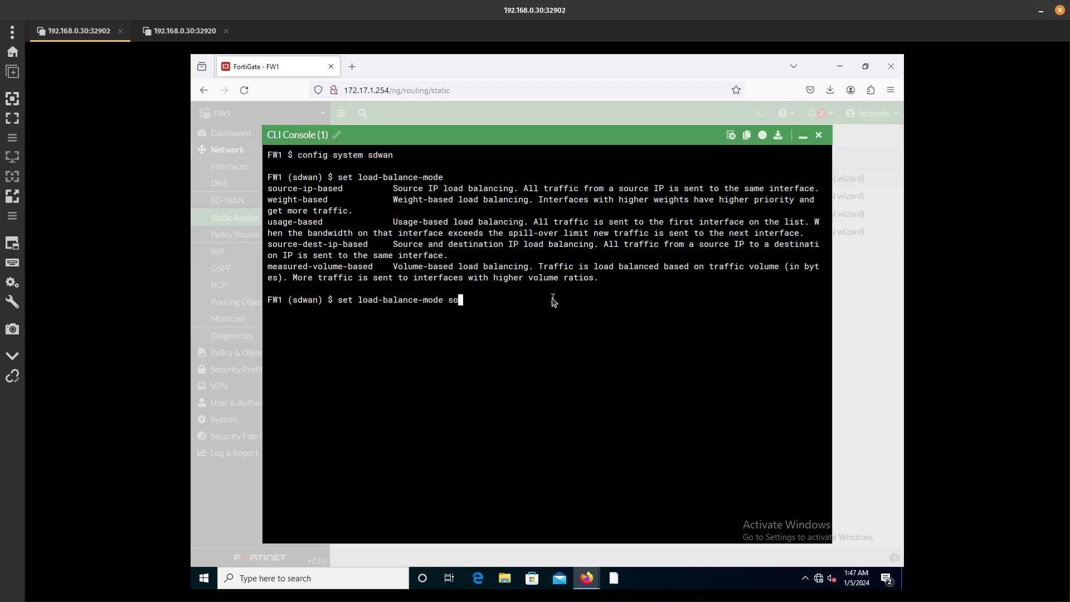
{"action": "key", "text": "Tab"}
{"action": "key", "text": "Tab"}
{"action": "left_click_drag", "start_coordinate": [393, 244], "coordinate": [605, 245]}
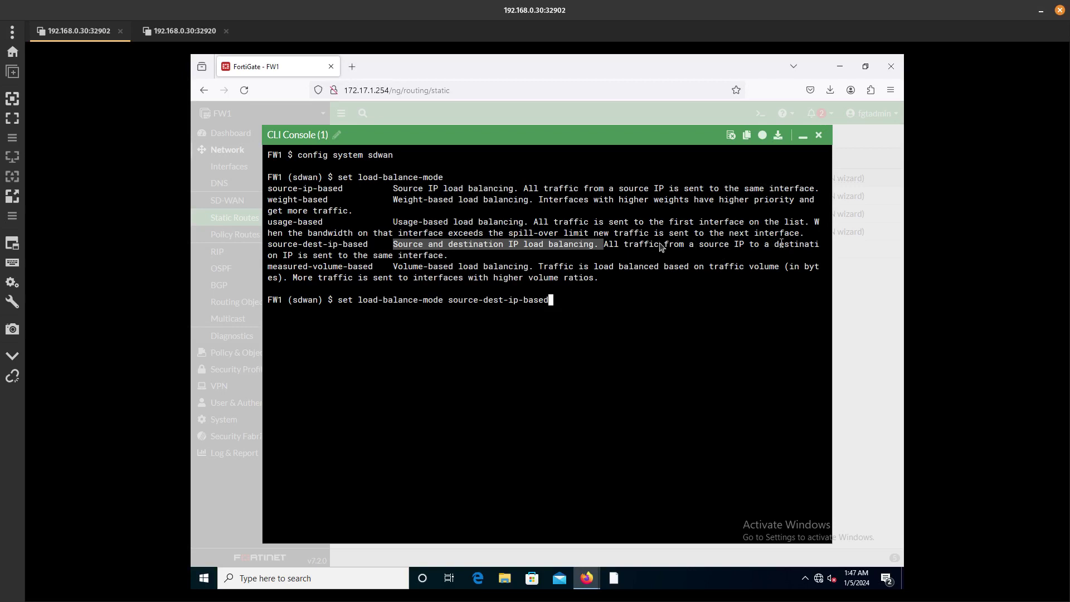
{"action": "left_click_drag", "start_coordinate": [300, 256], "coordinate": [450, 246]}
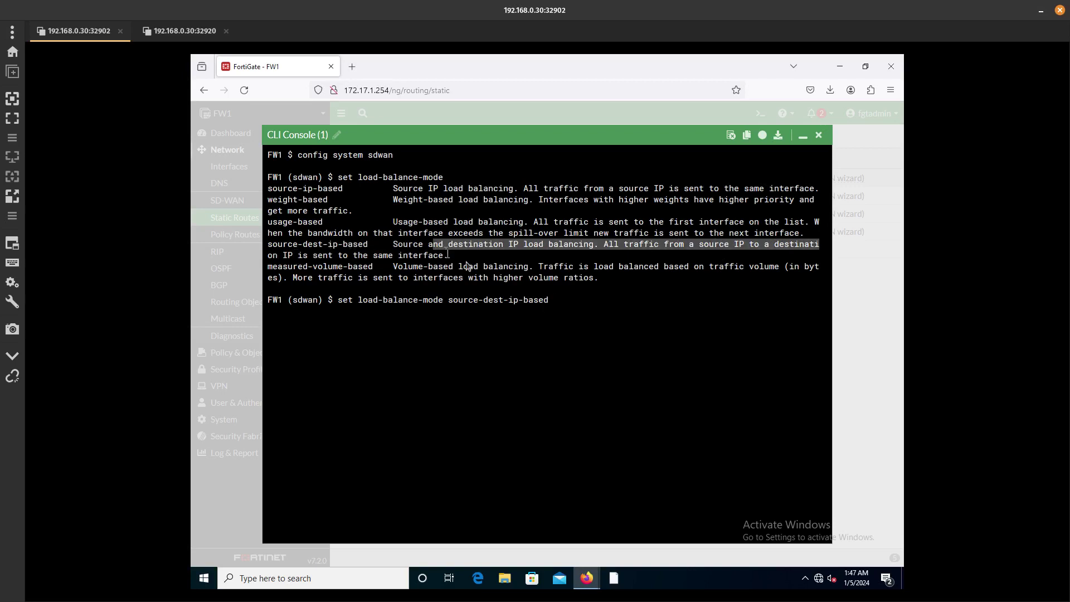
{"action": "left_click", "coordinate": [539, 293]}
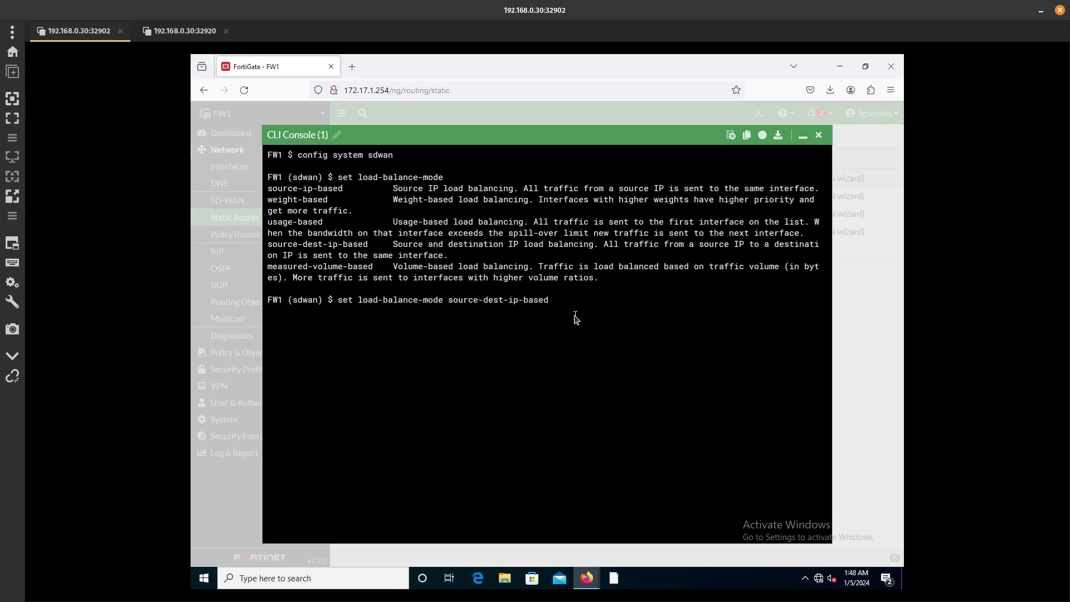
{"action": "key", "text": "Return"}
{"action": "type", "text": "end"}
{"action": "key", "text": "Return"}
{"action": "key", "text": "Return"}
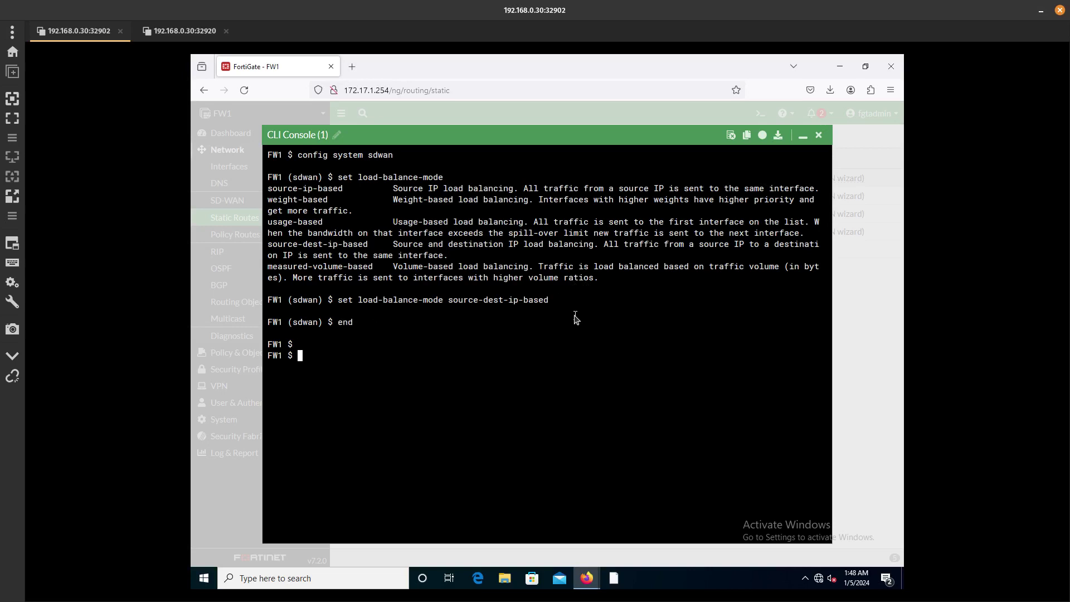
{"action": "left_click", "coordinate": [820, 135]}
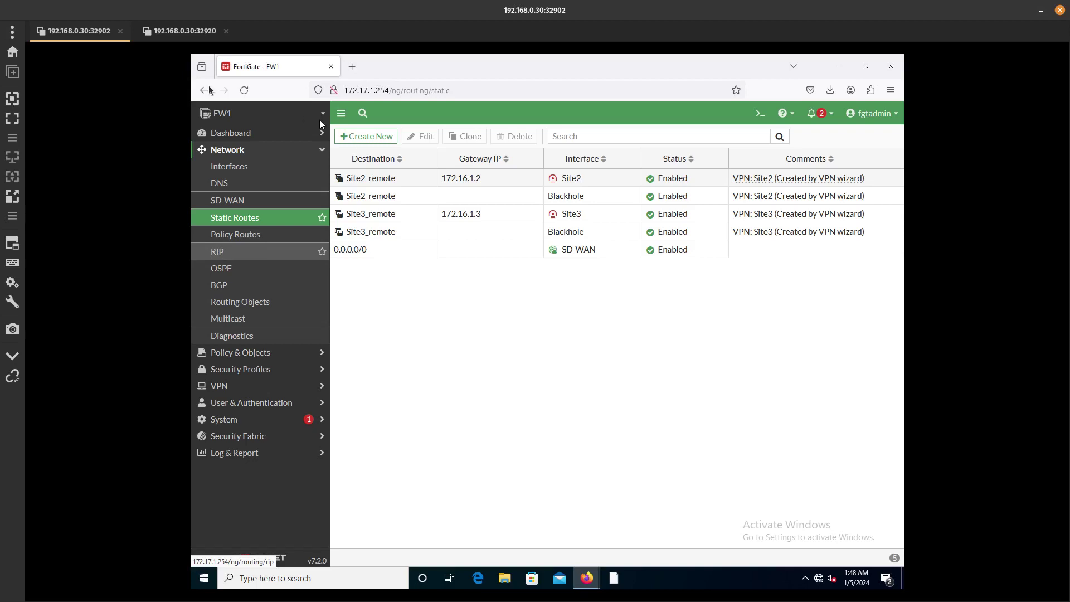
Switch to the Win13 remote session and sign in to Windows with the account password.
{"action": "left_click", "coordinate": [179, 31]}
{"action": "key", "text": "alt+Tab"}
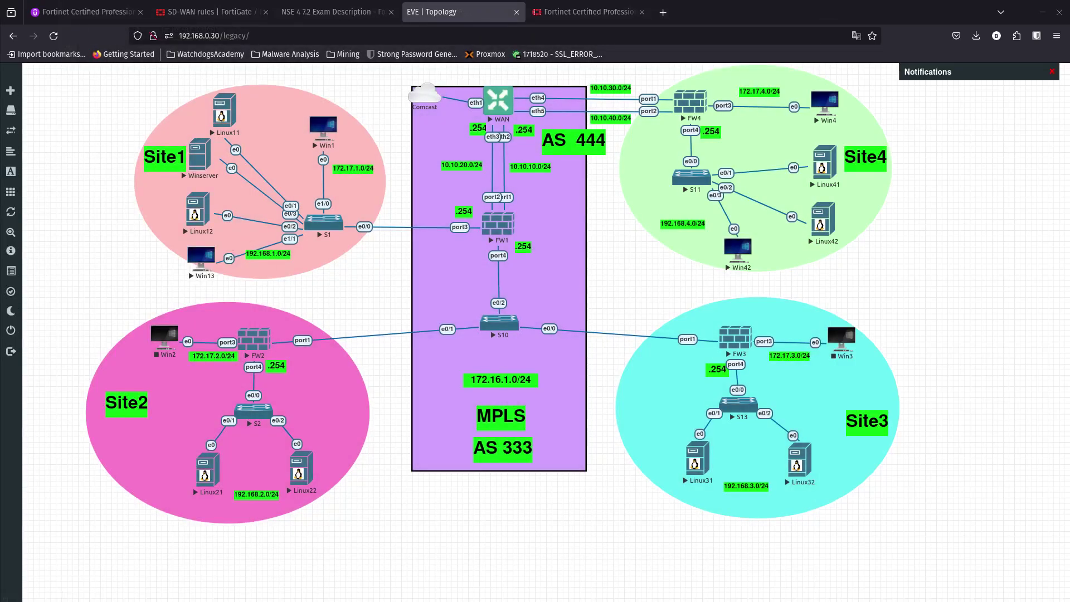
{"action": "key", "text": "alt+Tab"}
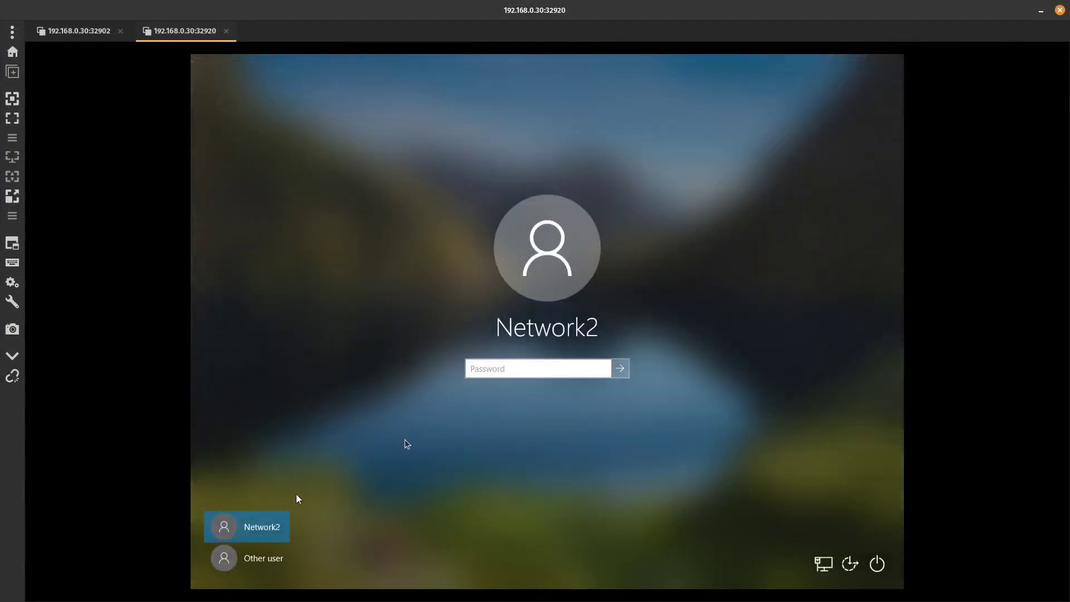
{"action": "type", "text": "••"}
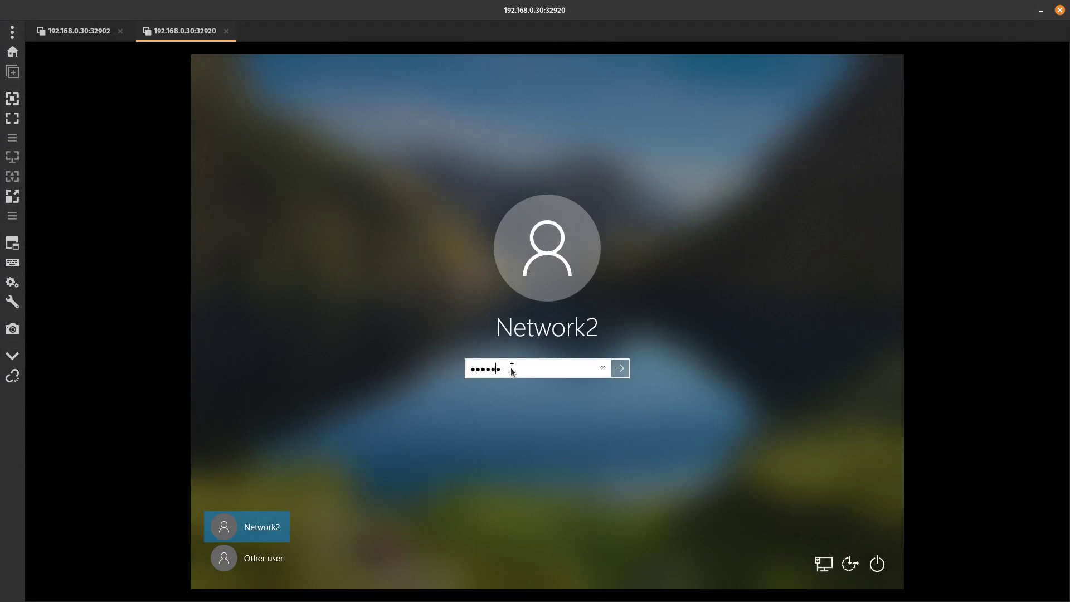
{"action": "type", "text": "••••••••••"}
{"action": "key", "text": "Return"}
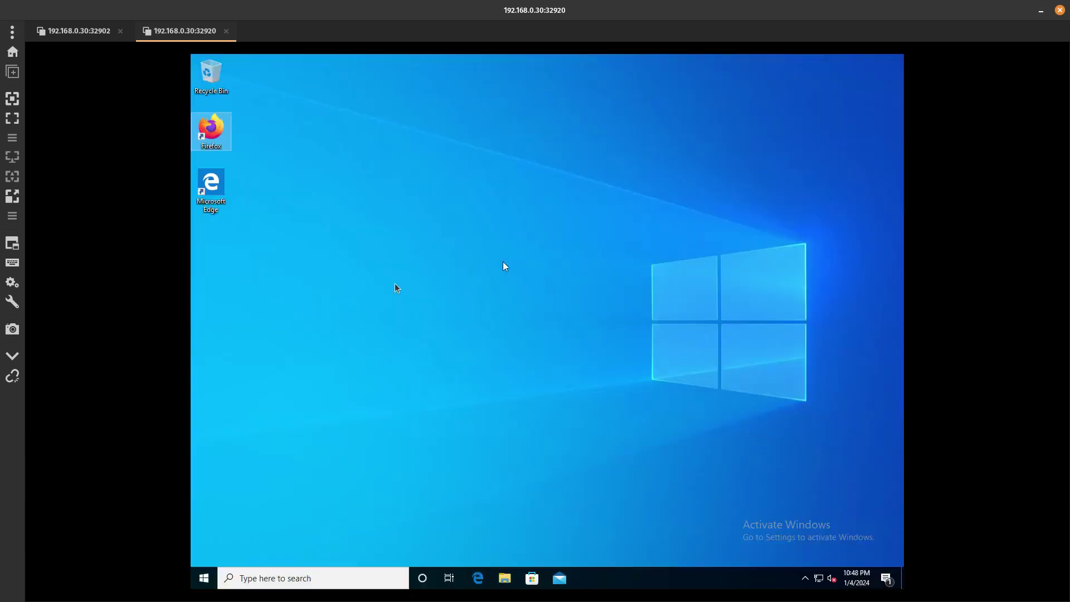
Open Windows PowerShell on Win13 and test internet connectivity with ping youtube.com.
{"action": "right_click", "coordinate": [204, 578]}
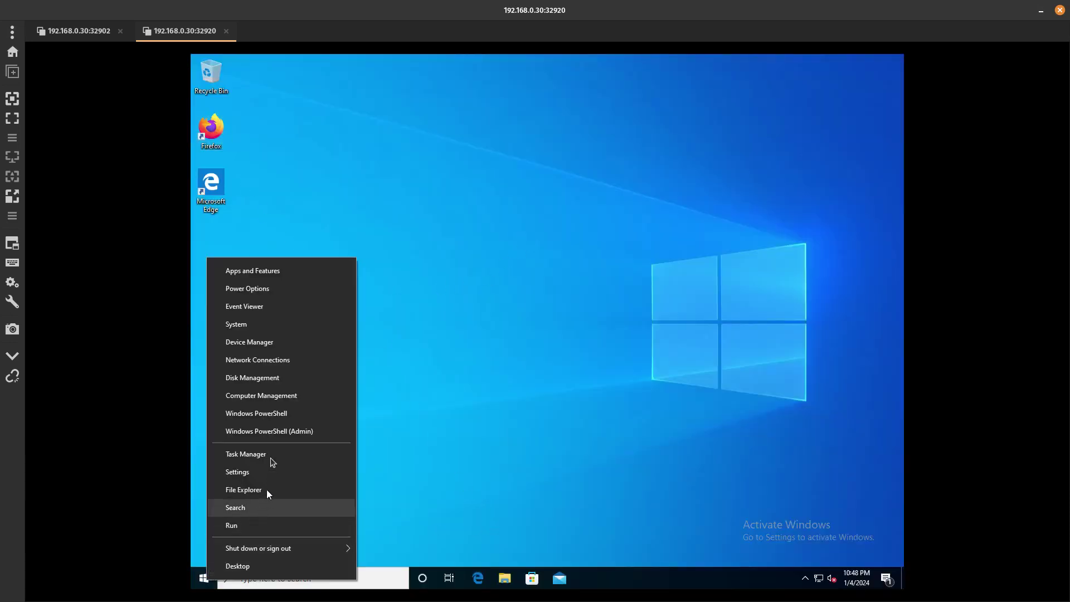
{"action": "left_click", "coordinate": [280, 411]}
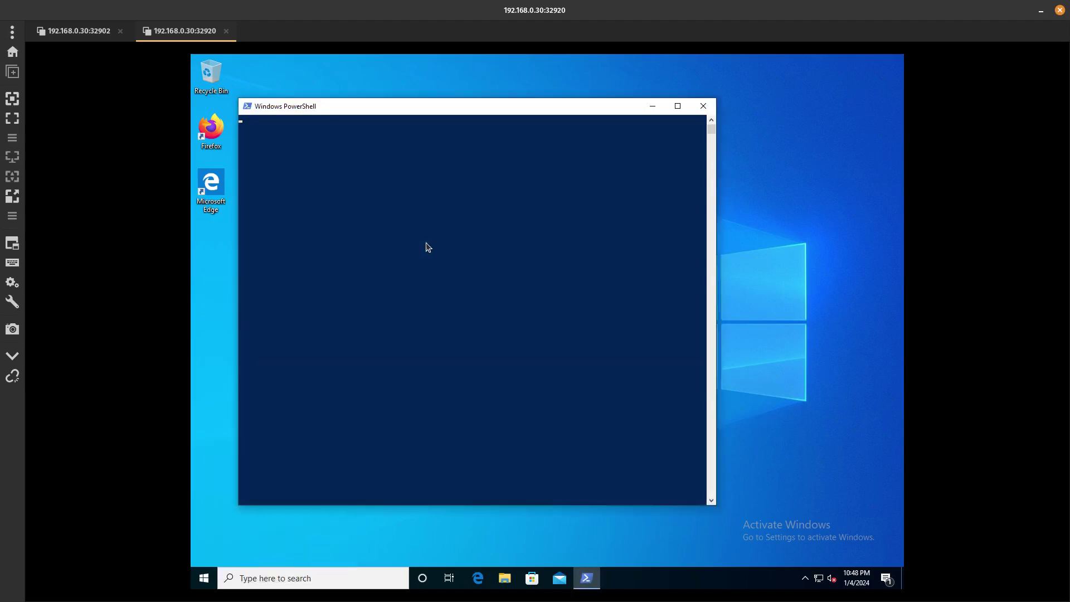
{"action": "left_click", "coordinate": [428, 245]}
{"action": "right_click", "coordinate": [428, 246]}
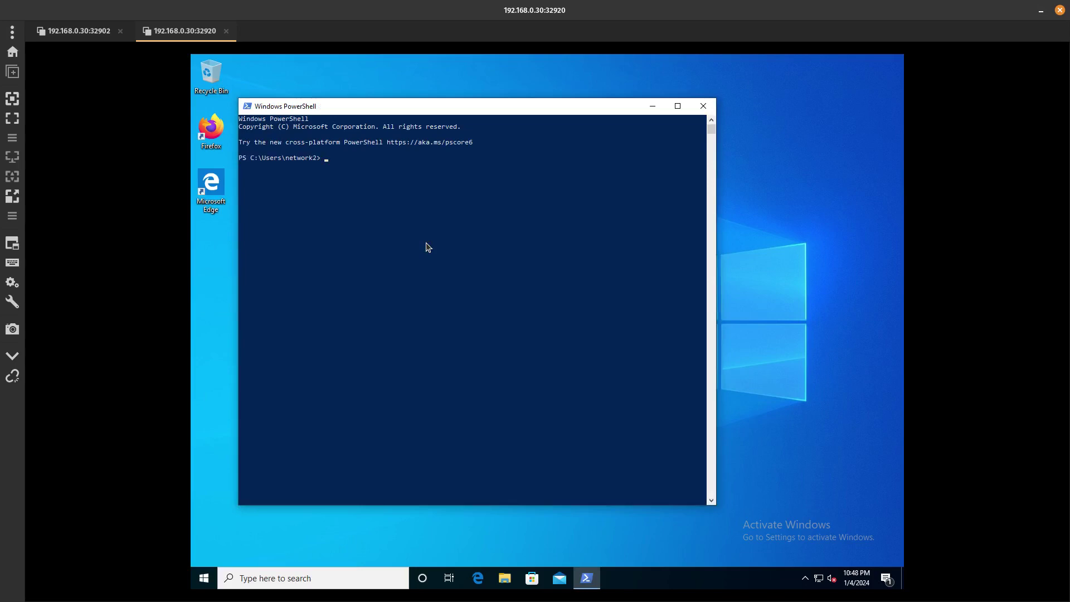
{"action": "key", "text": "Return"}
{"action": "type", "text": "ping youtube.com"}
{"action": "key", "text": "Return"}
{"action": "left_click_drag", "start_coordinate": [445, 188], "coordinate": [241, 198]}
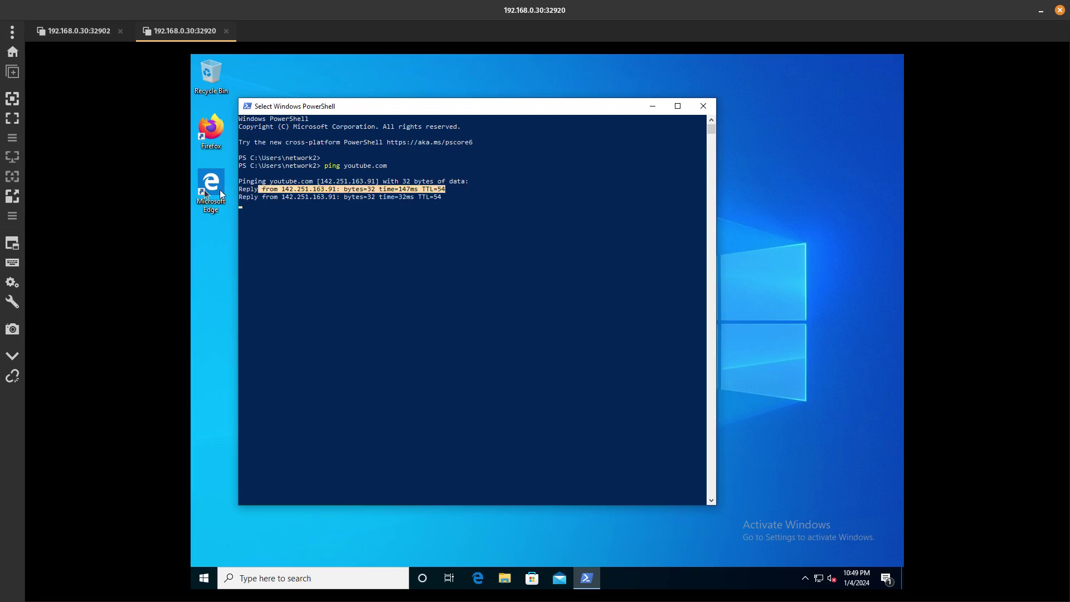
{"action": "left_click", "coordinate": [407, 229]}
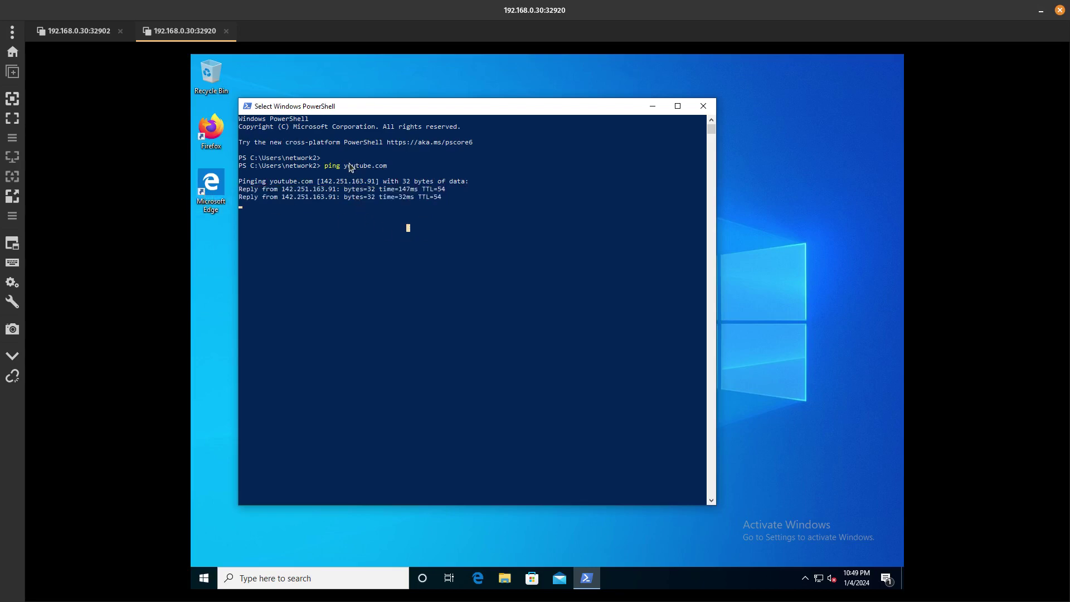
{"action": "left_click_drag", "start_coordinate": [344, 166], "coordinate": [395, 165]}
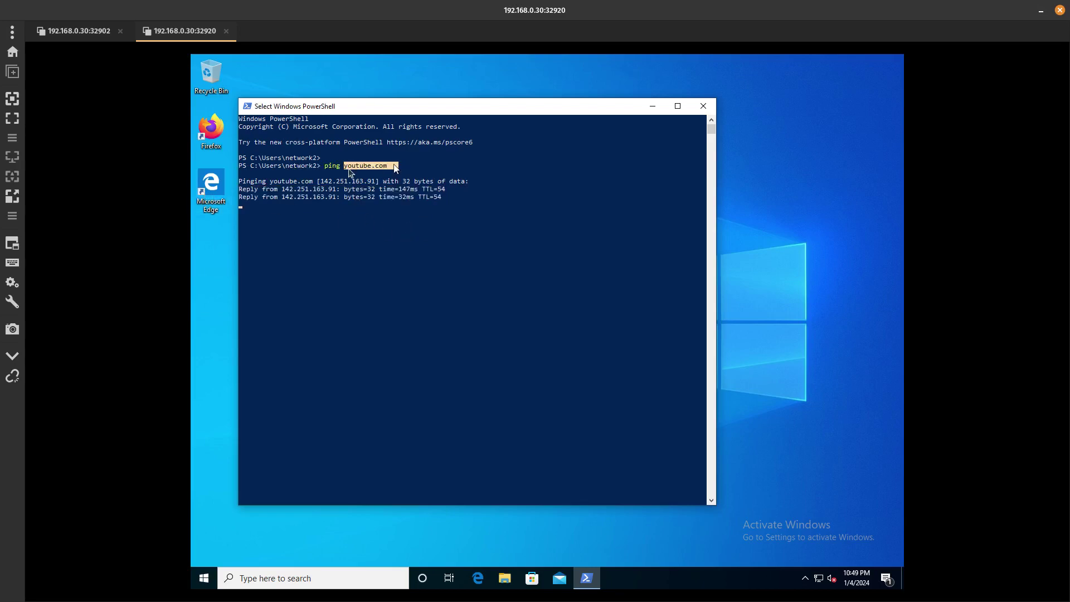
{"action": "right_click", "coordinate": [328, 215]}
{"action": "key", "text": "Return"}
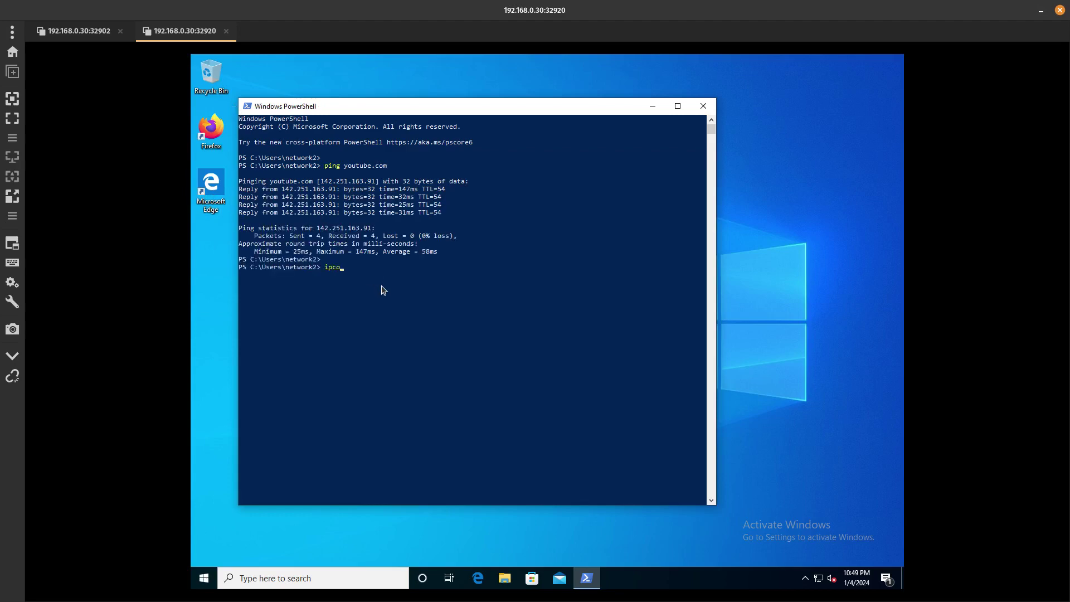
Run ipconfig on Win13 to check the client's IPv4 address.
{"action": "type", "text": "ipconfig"}
{"action": "key", "text": "Return"}
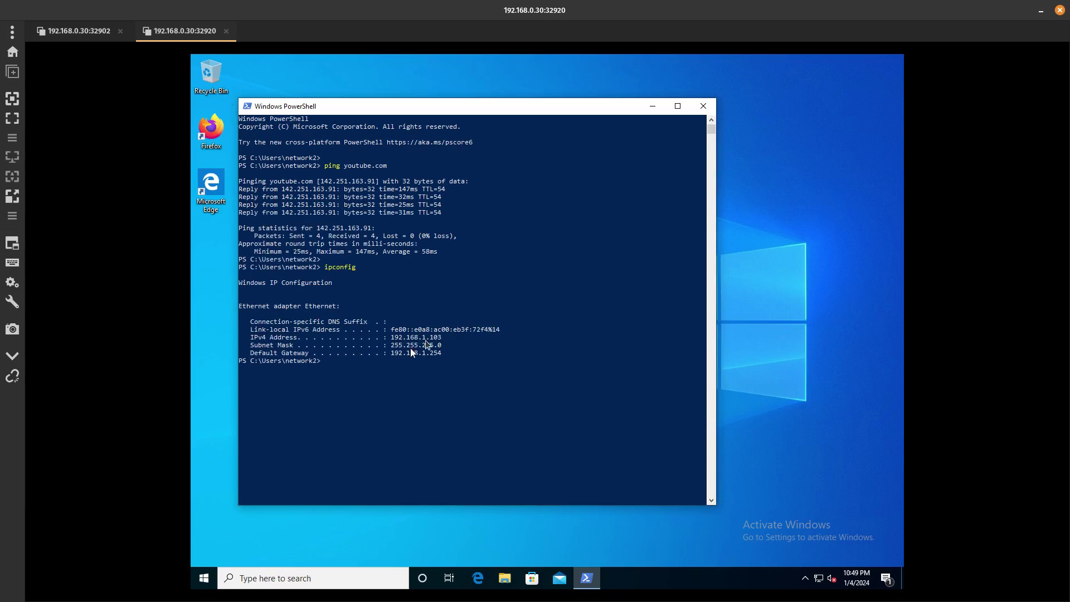
{"action": "left_click_drag", "start_coordinate": [446, 338], "coordinate": [379, 340]}
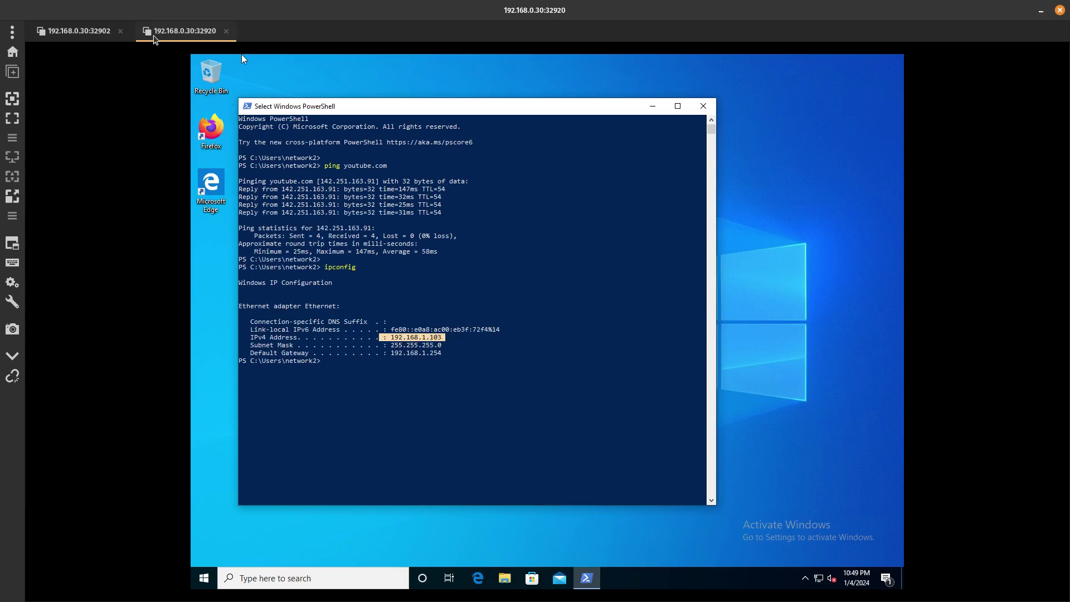
Return to the FW1 session, open the Forward Traffic log without its details pane and look through the Win13 entries.
{"action": "left_click", "coordinate": [84, 29]}
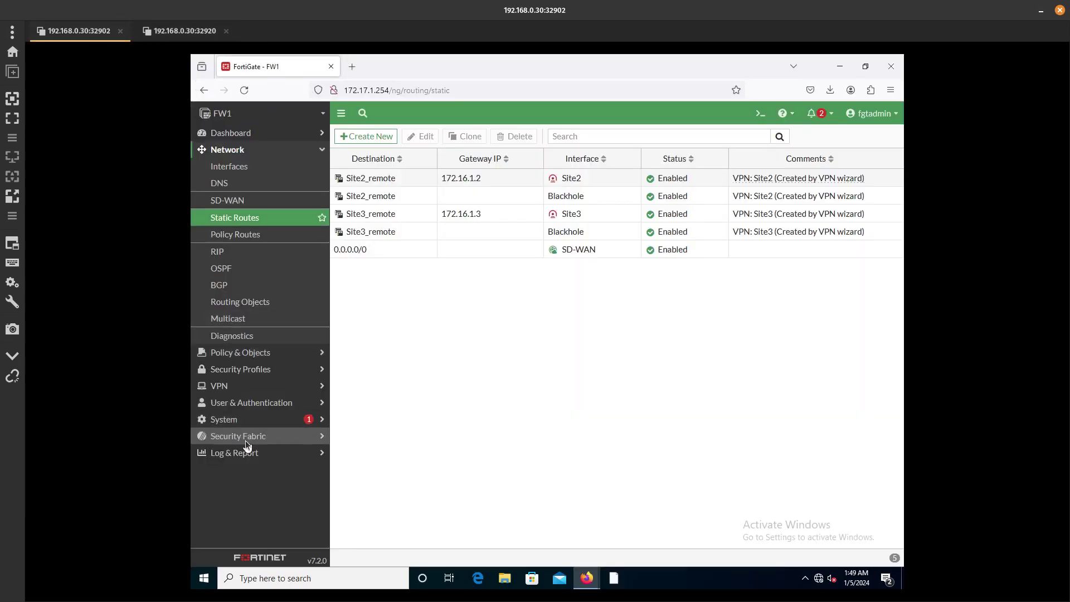
{"action": "left_click", "coordinate": [241, 453]}
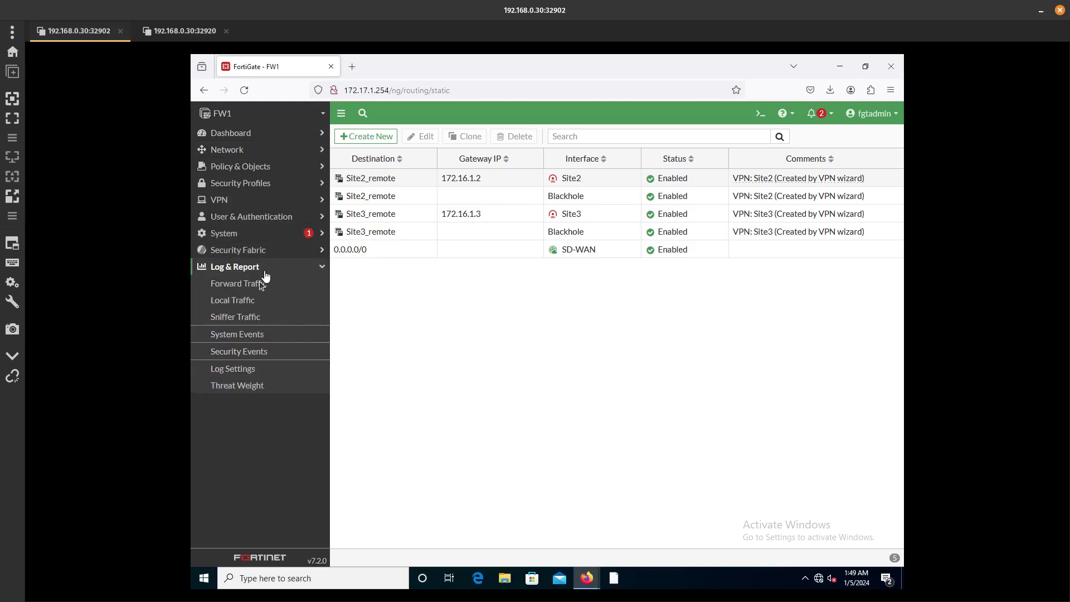
{"action": "left_click", "coordinate": [254, 289]}
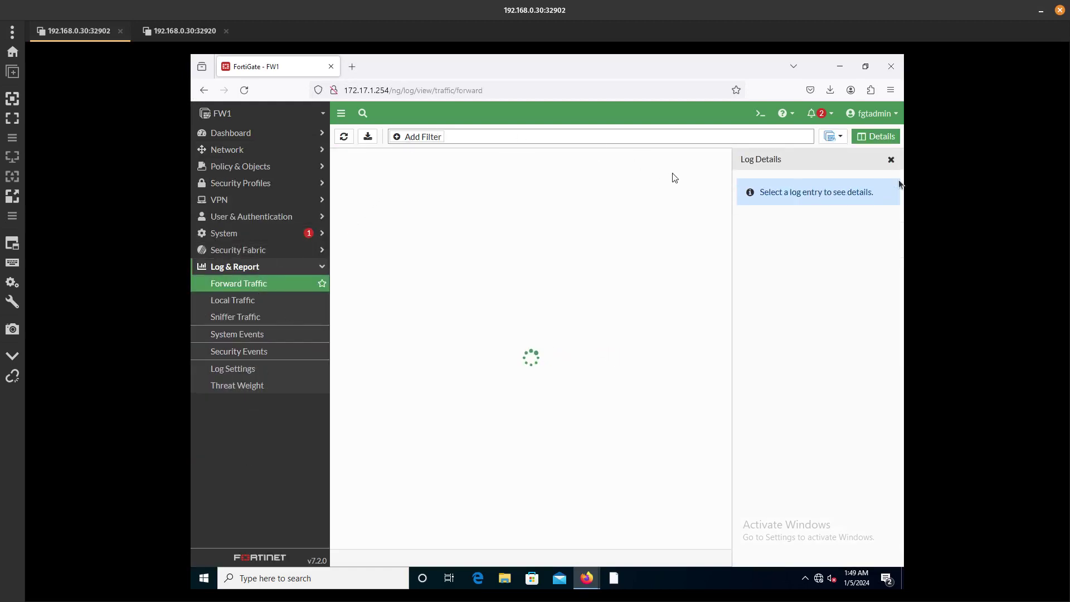
{"action": "left_click", "coordinate": [890, 159]}
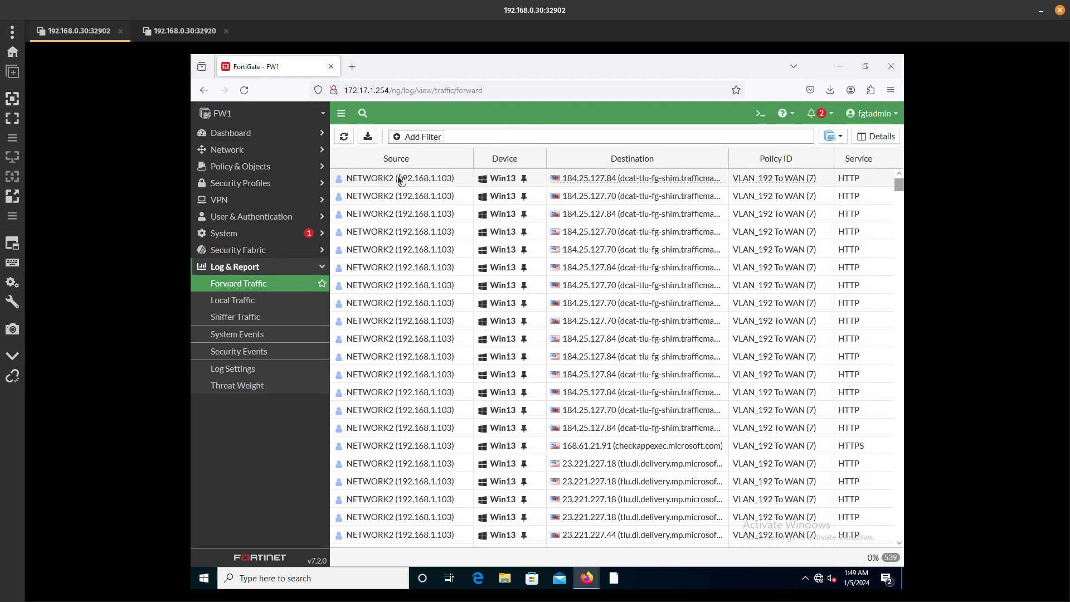
{"action": "left_click", "coordinate": [397, 176]}
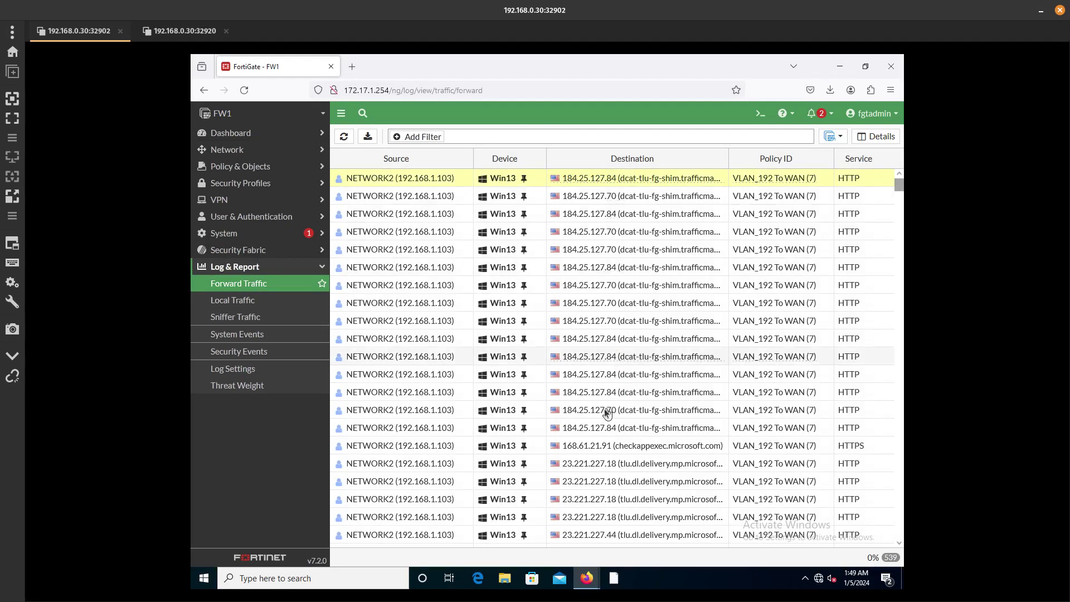
{"action": "scroll", "coordinate": [604, 412], "scroll_direction": "down", "scroll_amount": 1}
{"action": "scroll", "coordinate": [605, 414], "scroll_direction": "down", "scroll_amount": 10}
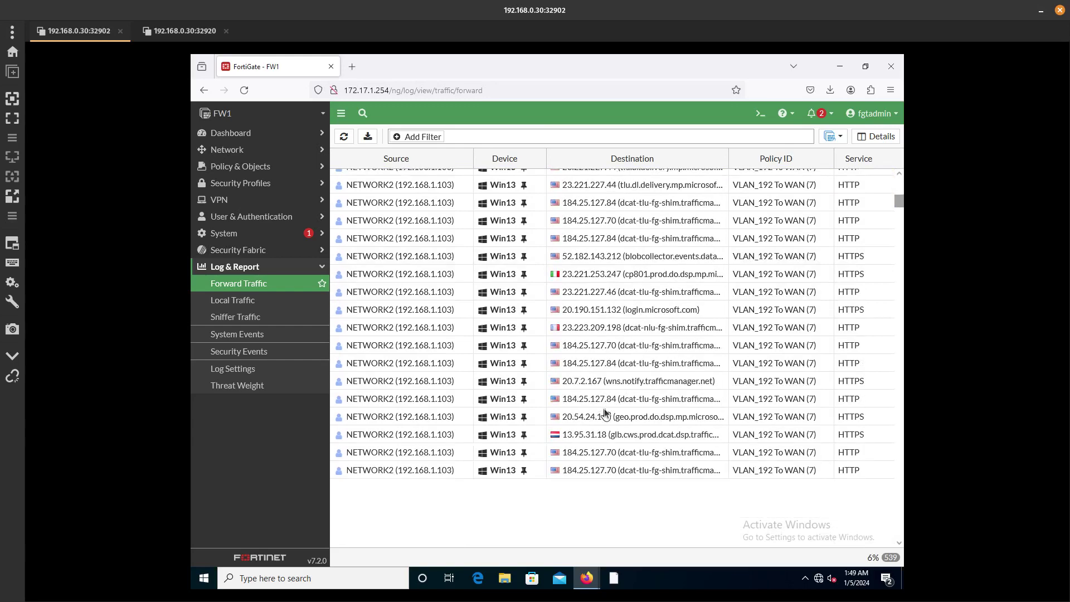
{"action": "scroll", "coordinate": [605, 414], "scroll_direction": "down", "scroll_amount": 5}
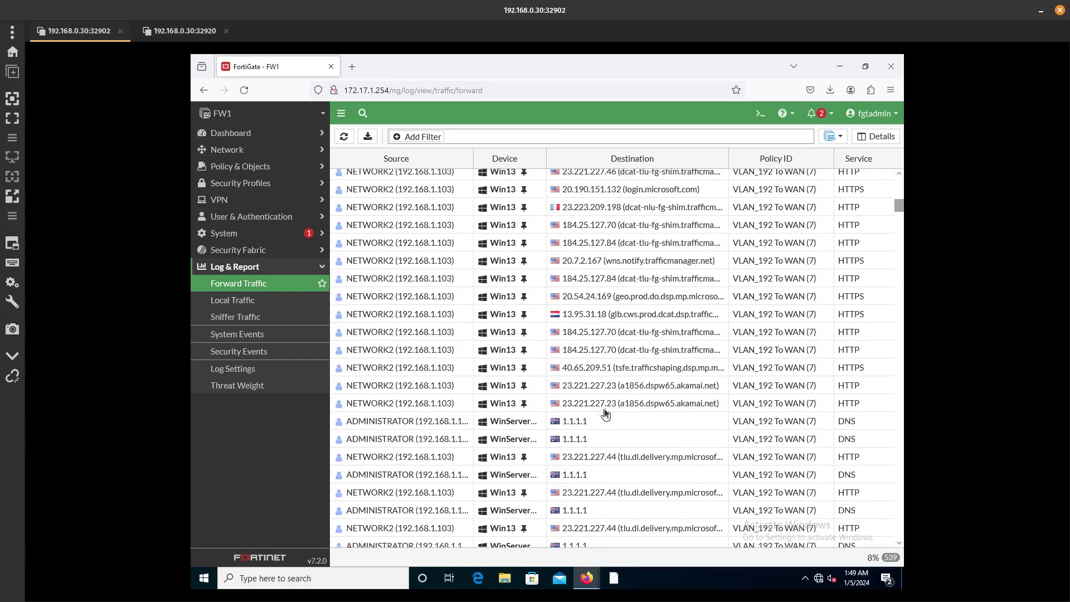
{"action": "scroll", "coordinate": [604, 412], "scroll_direction": "up", "scroll_amount": 10}
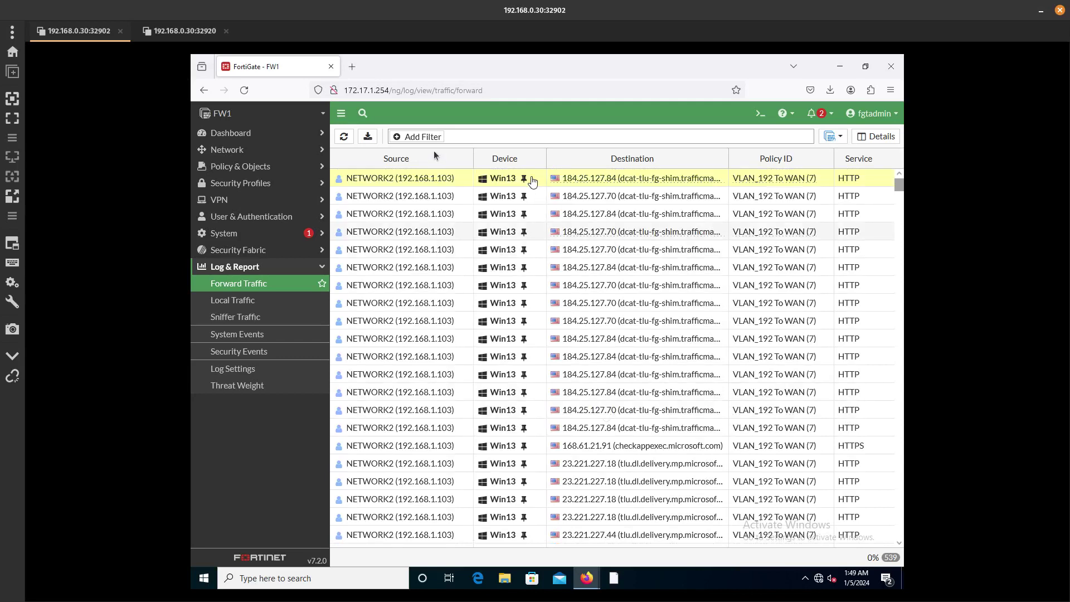
Search the Forward Traffic log with a Destination filter for youtube.com, and clear the filter again.
{"action": "left_click", "coordinate": [409, 135]}
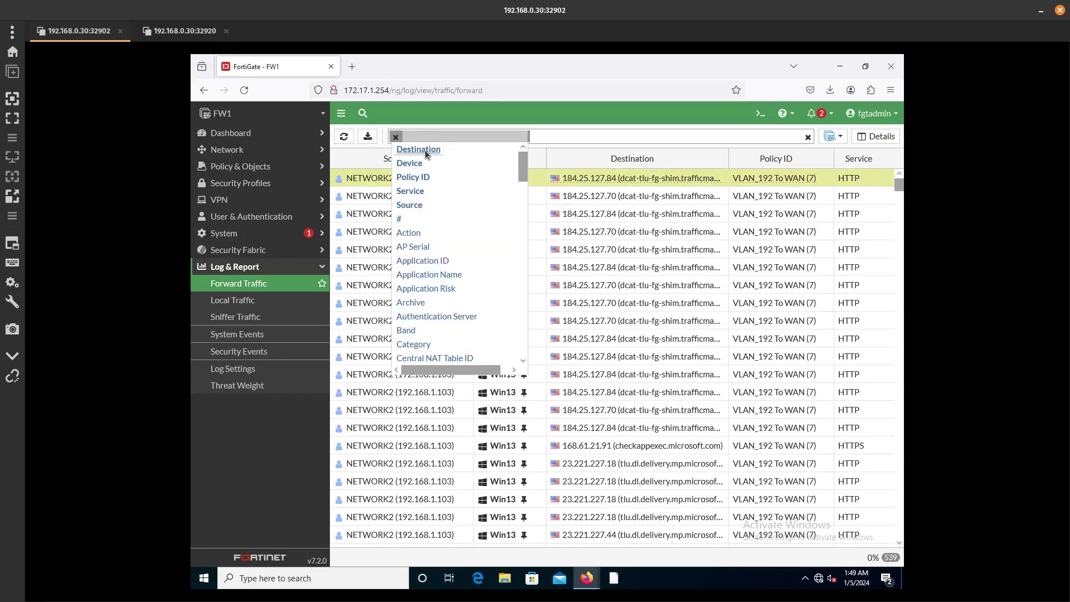
{"action": "left_click", "coordinate": [425, 150]}
{"action": "type", "text": "you"}
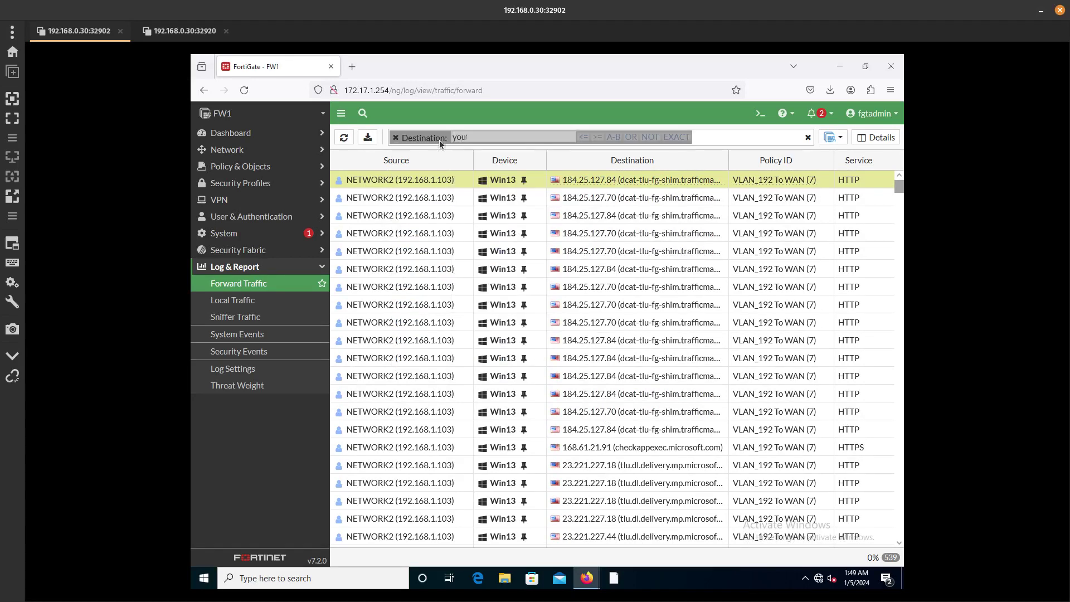
{"action": "type", "text": "tube.com"}
{"action": "key", "text": "Return"}
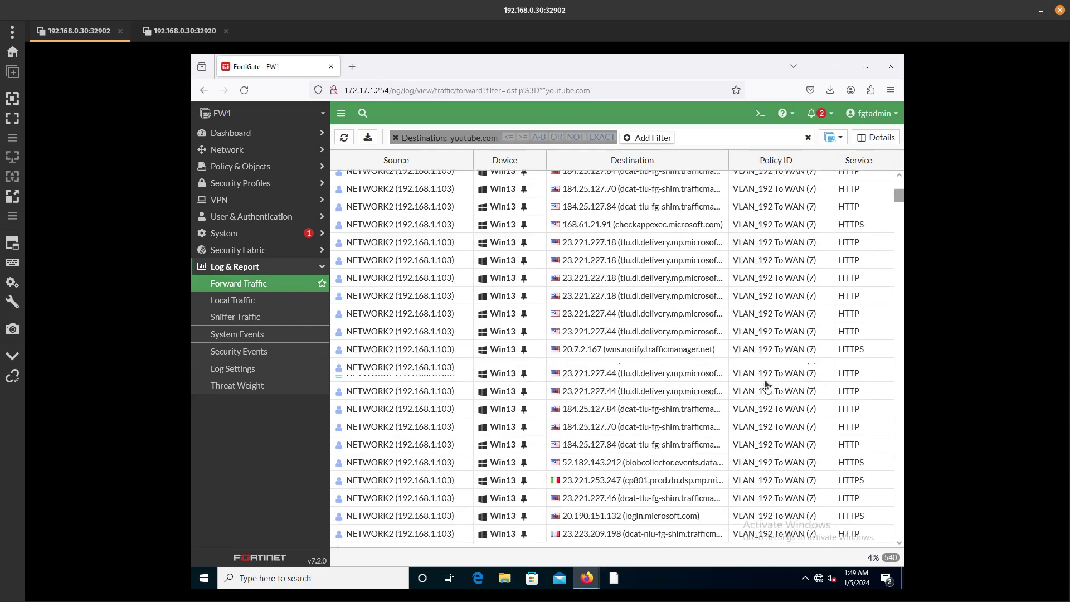
{"action": "left_click", "coordinate": [396, 139]}
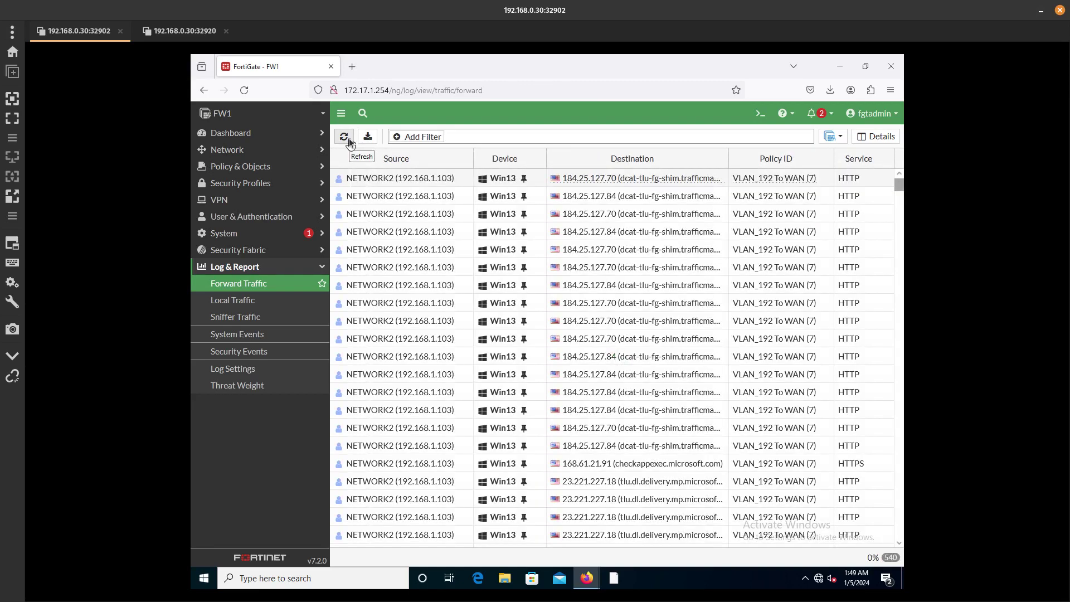
Refresh the unfiltered Forward Traffic log and look through the newest Win13 entries.
{"action": "left_click", "coordinate": [347, 138]}
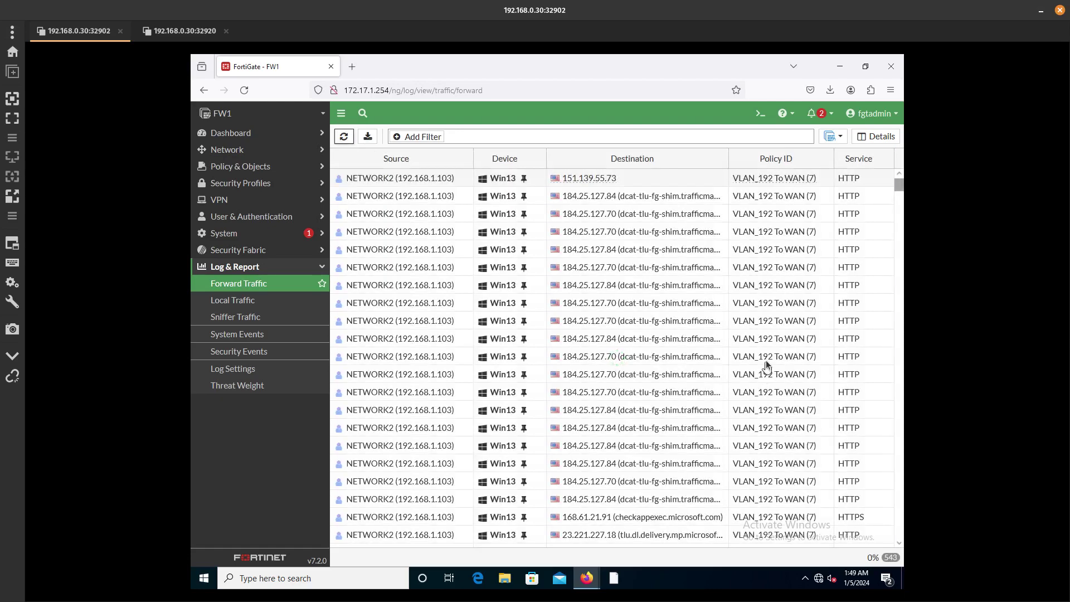
{"action": "left_click", "coordinate": [697, 178]}
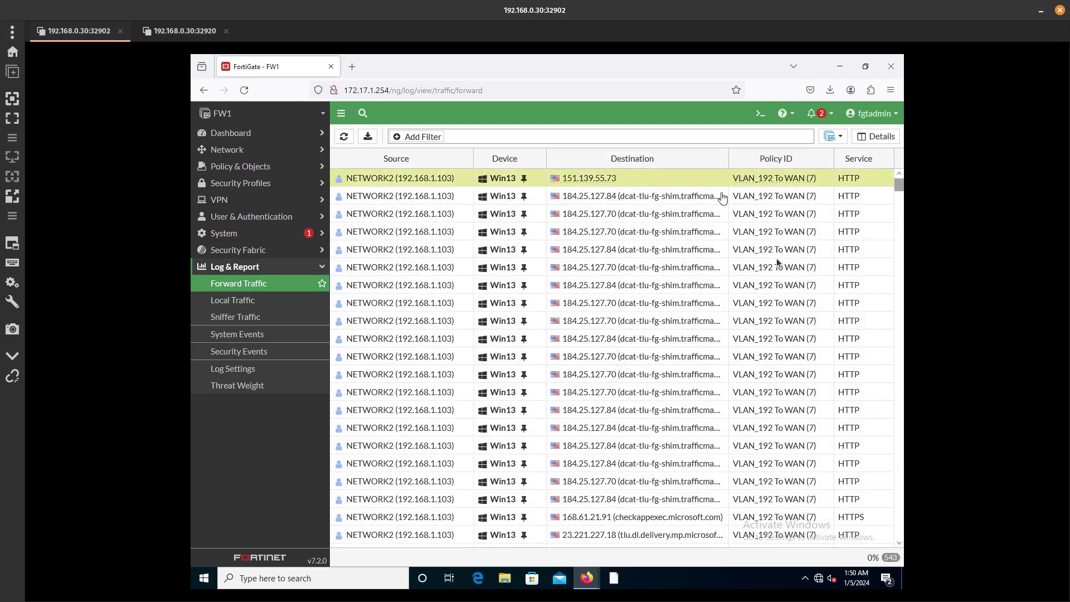
{"action": "scroll", "coordinate": [885, 357], "scroll_direction": "down", "scroll_amount": 5}
{"action": "scroll", "coordinate": [799, 360], "scroll_direction": "down", "scroll_amount": 3}
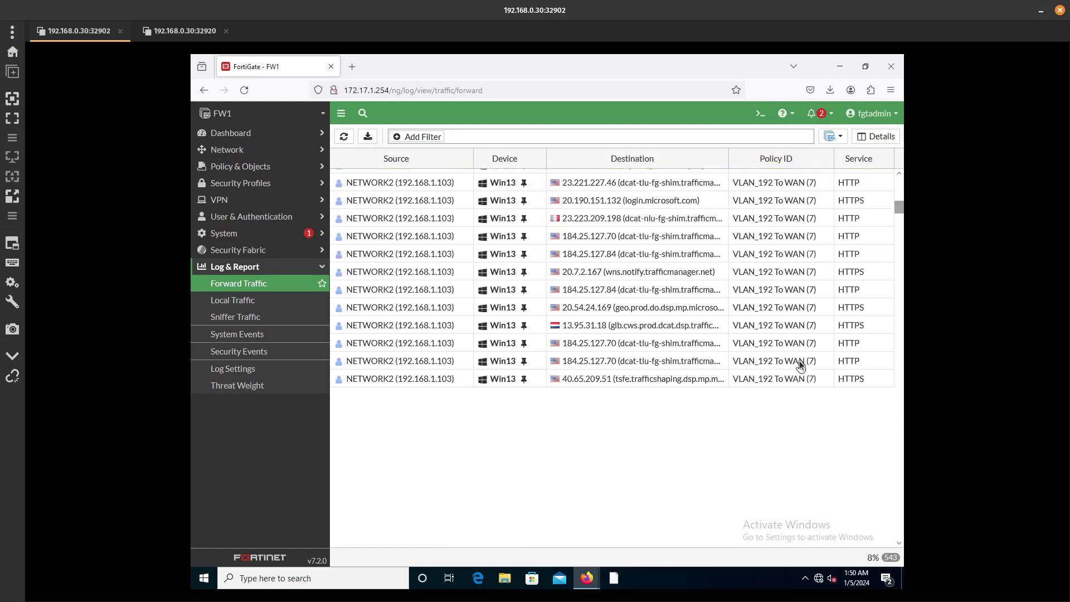
{"action": "scroll", "coordinate": [796, 370], "scroll_direction": "up", "scroll_amount": 5}
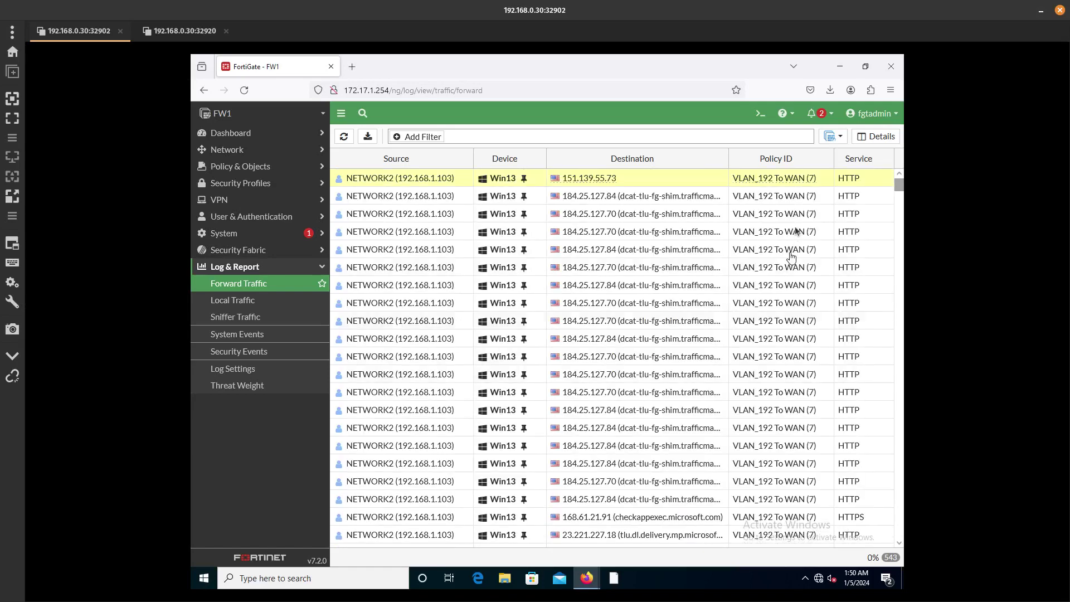
Open the log details of the newest Win13 entry to 184.25.127.84 and check its source IP and destination interface.
{"action": "left_click", "coordinate": [774, 197]}
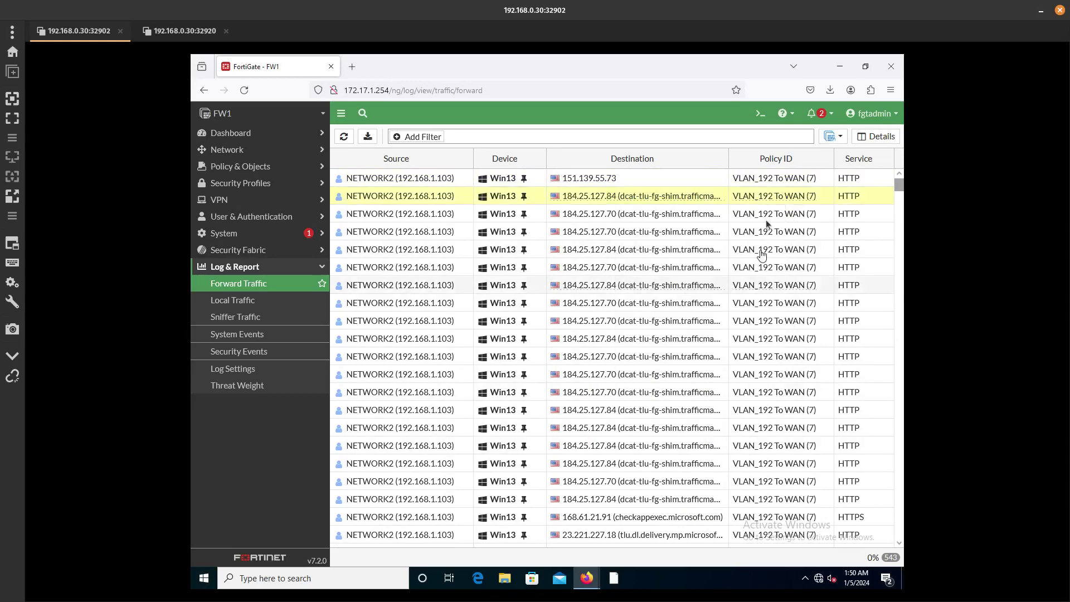
{"action": "double_click", "coordinate": [768, 196]}
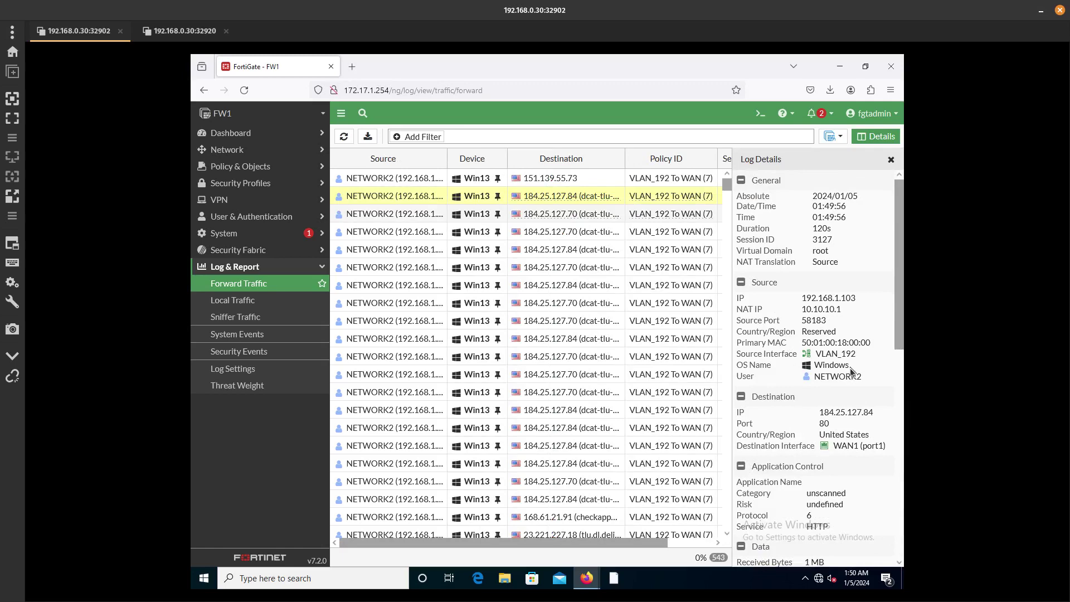
{"action": "scroll", "coordinate": [851, 372], "scroll_direction": "down", "scroll_amount": 1}
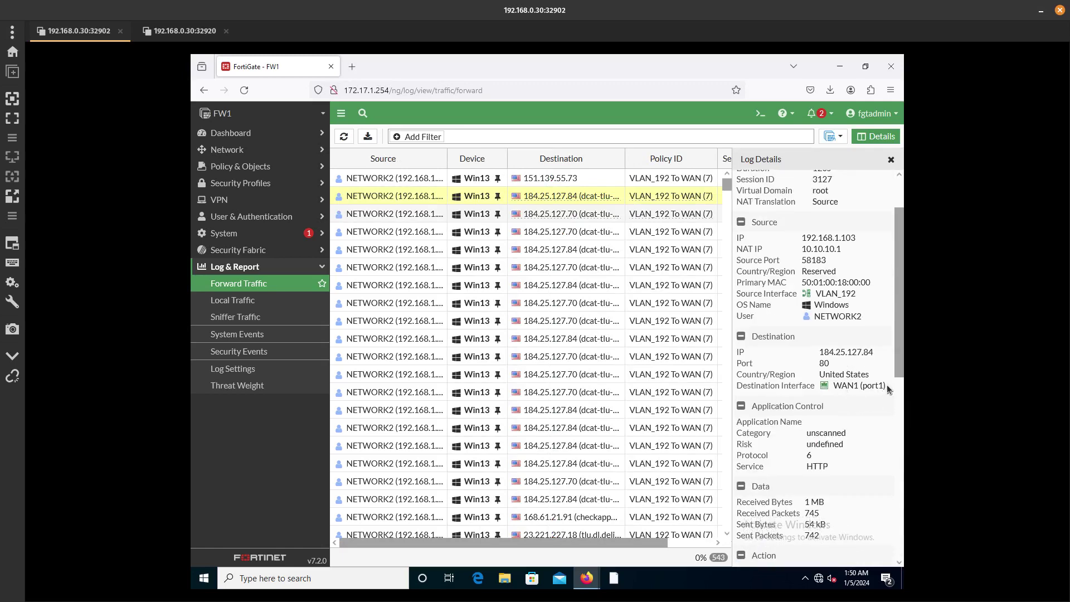
{"action": "left_click_drag", "start_coordinate": [842, 384], "coordinate": [839, 385]}
{"action": "scroll", "coordinate": [838, 384], "scroll_direction": "up", "scroll_amount": 1}
{"action": "left_click_drag", "start_coordinate": [852, 298], "coordinate": [809, 299]}
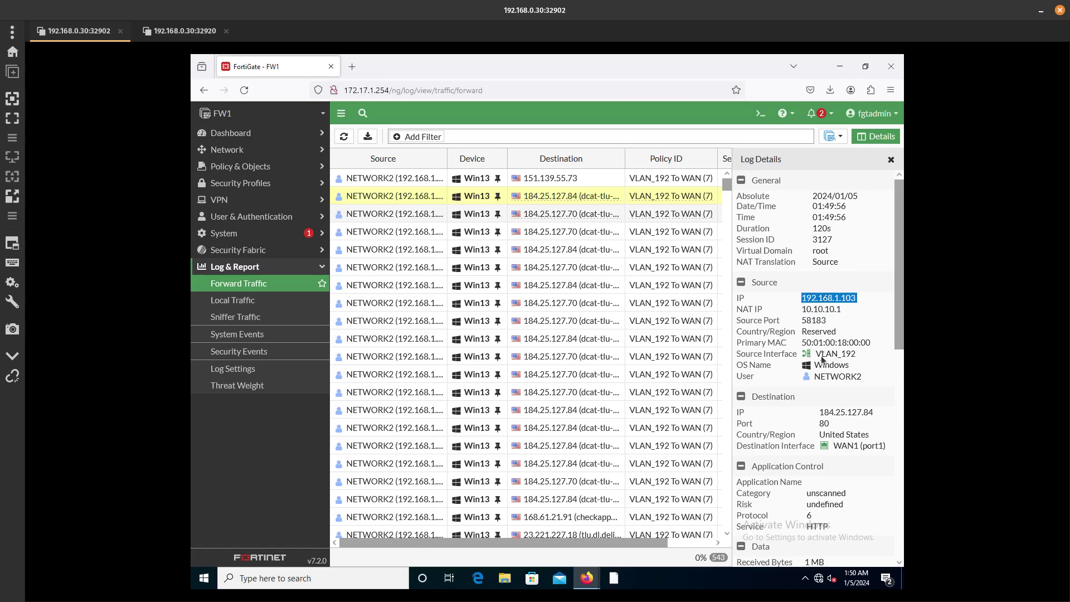
Examine the policy ID and policy name in the entry's log details, and close the details pane.
{"action": "scroll", "coordinate": [822, 359], "scroll_direction": "down", "scroll_amount": 10}
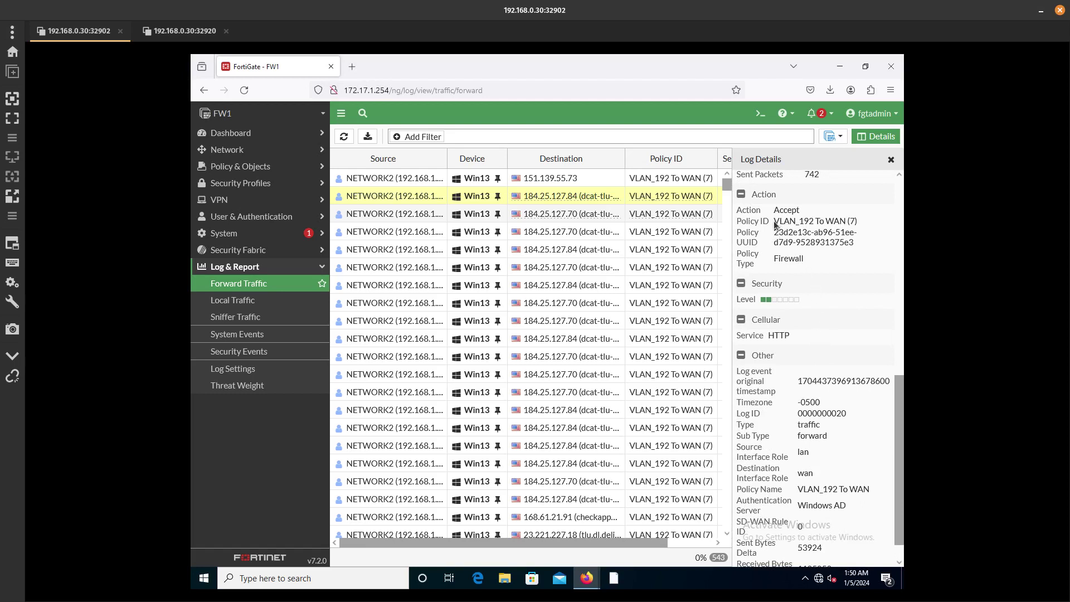
{"action": "left_click_drag", "start_coordinate": [775, 222], "coordinate": [857, 224]}
{"action": "scroll", "coordinate": [816, 324], "scroll_direction": "down", "scroll_amount": 1}
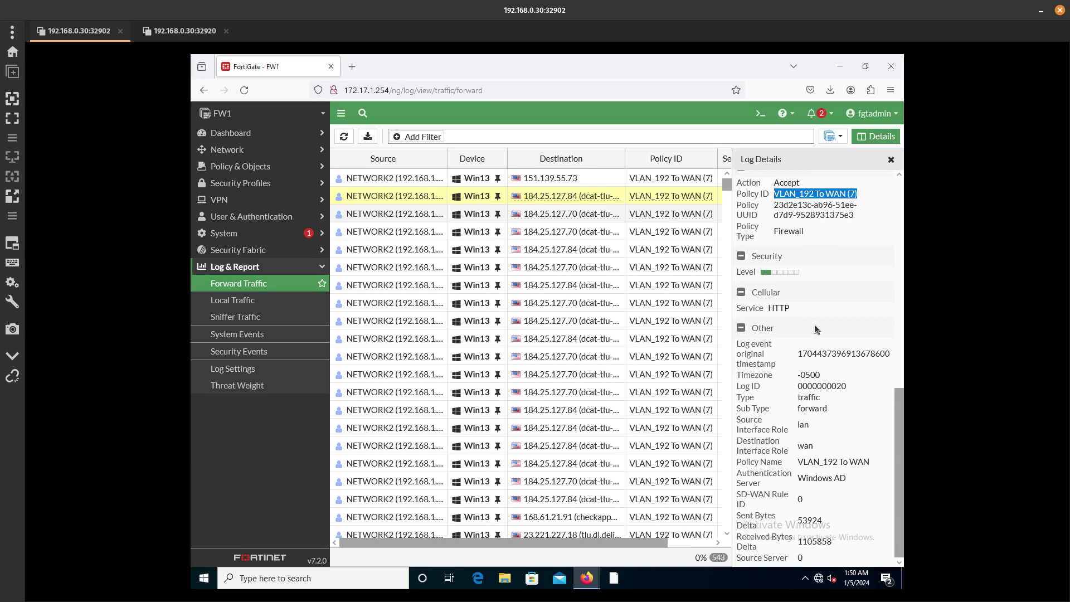
{"action": "left_click", "coordinate": [849, 470]}
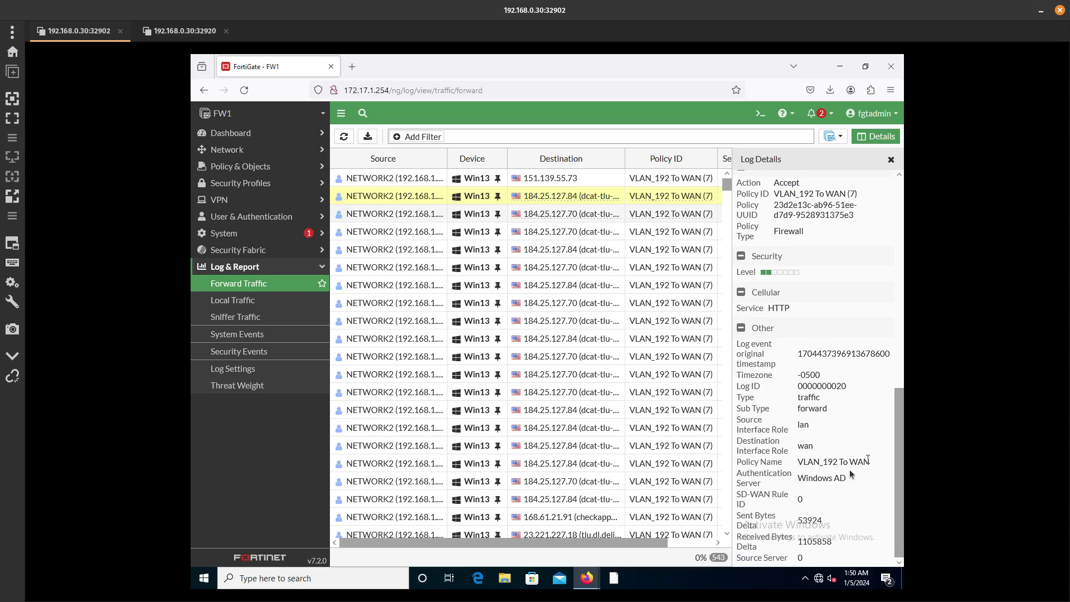
{"action": "scroll", "coordinate": [811, 504], "scroll_direction": "up", "scroll_amount": 12}
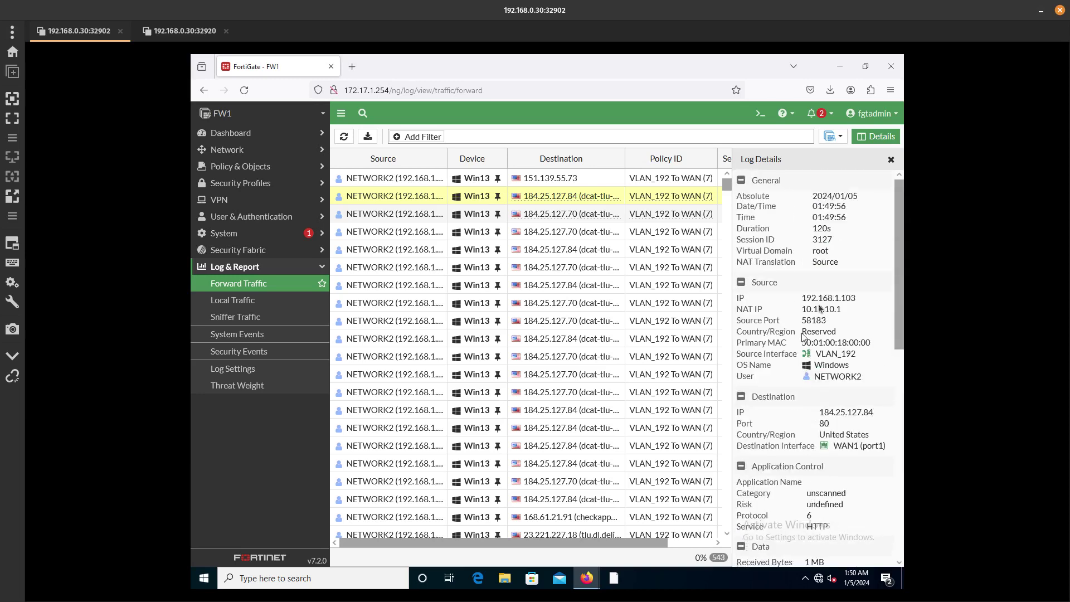
{"action": "left_click", "coordinate": [889, 160]}
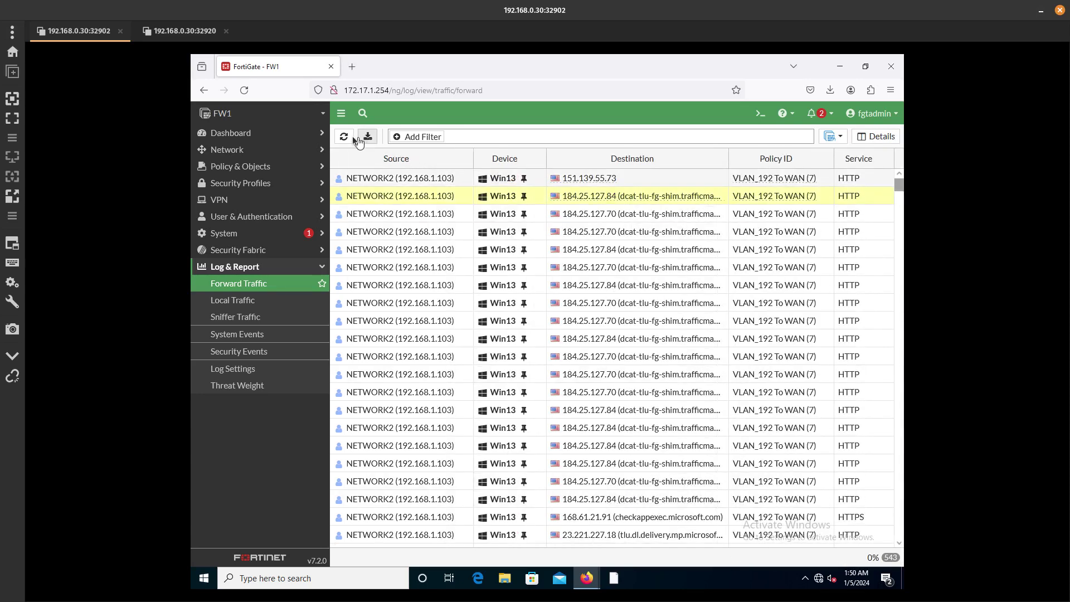
Refresh the Forward Traffic log again and look through the older and newer entries for Win13's traffic.
{"action": "left_click", "coordinate": [346, 137]}
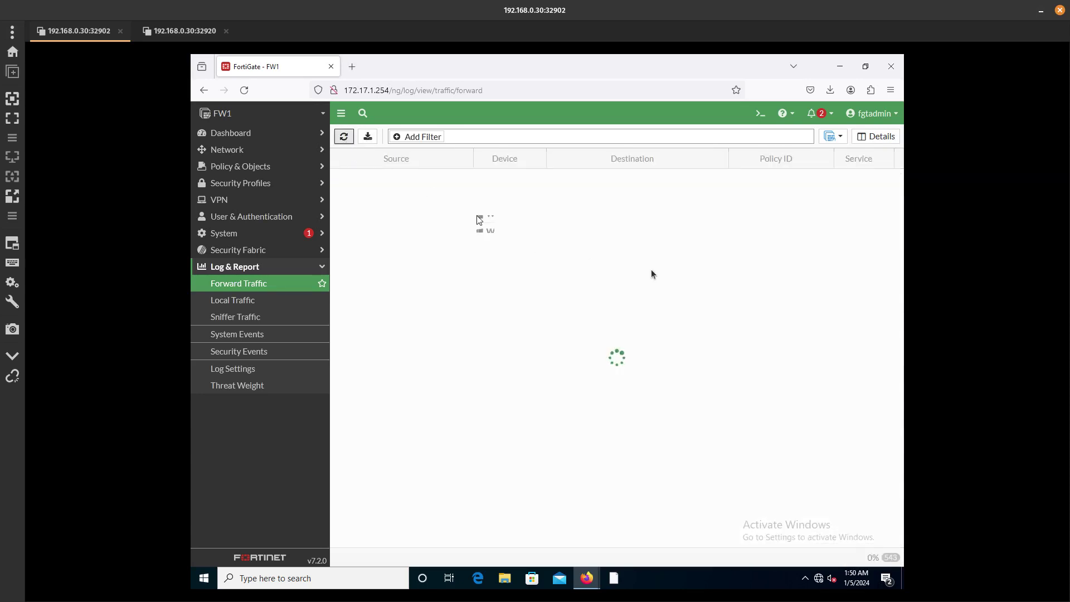
{"action": "left_click", "coordinate": [840, 182]}
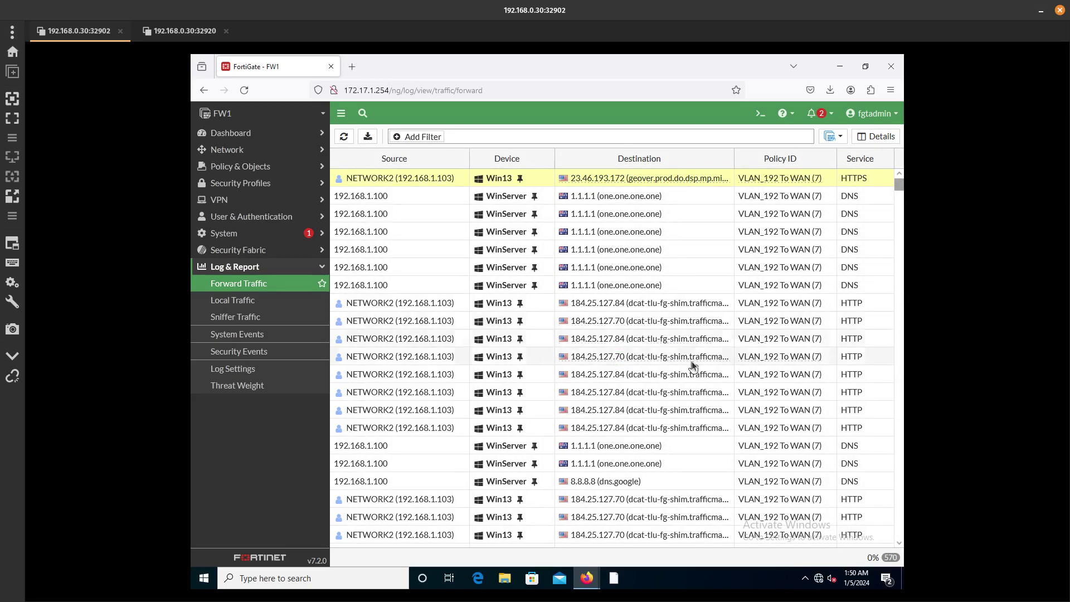
{"action": "scroll", "coordinate": [691, 361], "scroll_direction": "down", "scroll_amount": 3}
{"action": "scroll", "coordinate": [693, 363], "scroll_direction": "down", "scroll_amount": 5}
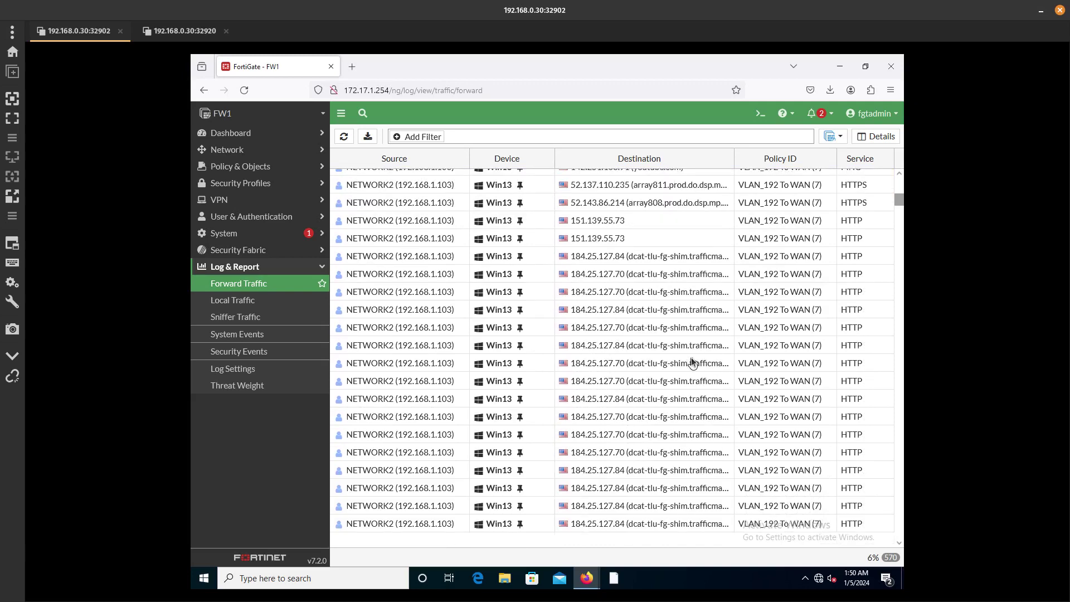
{"action": "scroll", "coordinate": [691, 357], "scroll_direction": "down", "scroll_amount": 4}
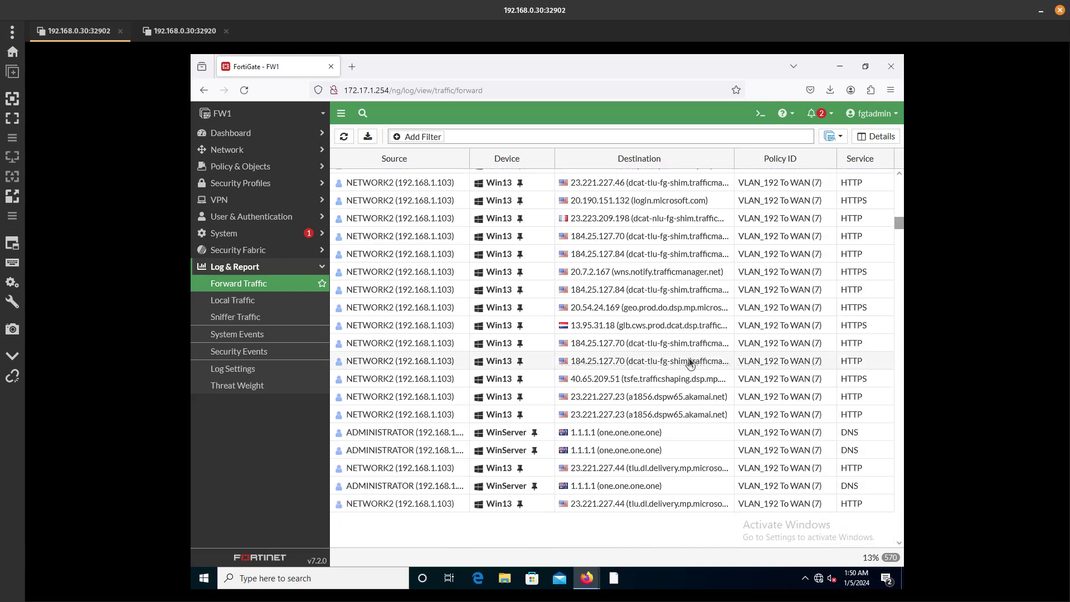
{"action": "scroll", "coordinate": [689, 360], "scroll_direction": "down", "scroll_amount": 5}
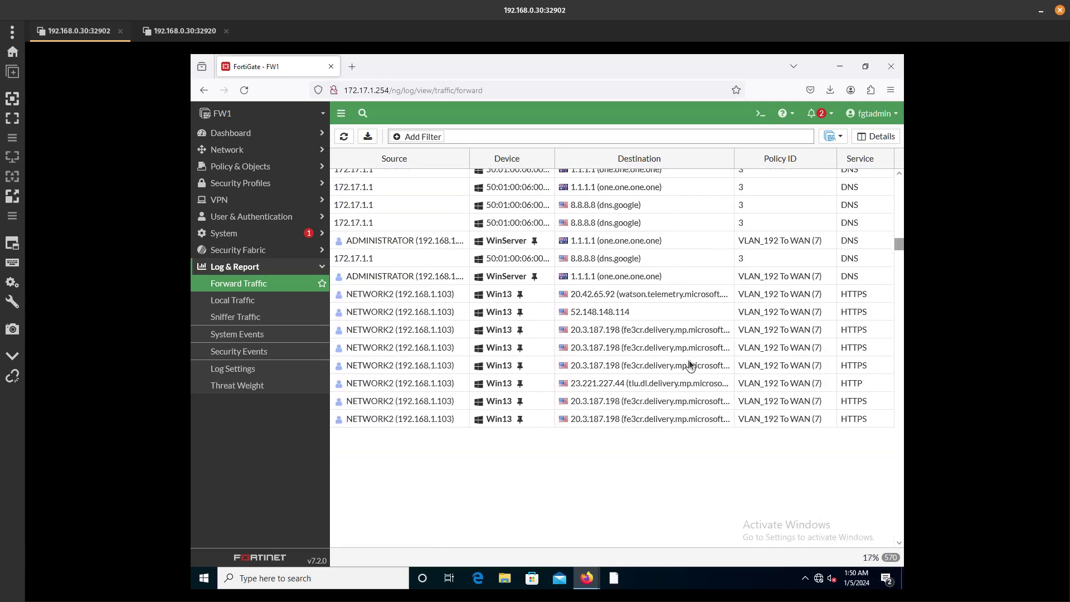
{"action": "scroll", "coordinate": [689, 360], "scroll_direction": "down", "scroll_amount": 5}
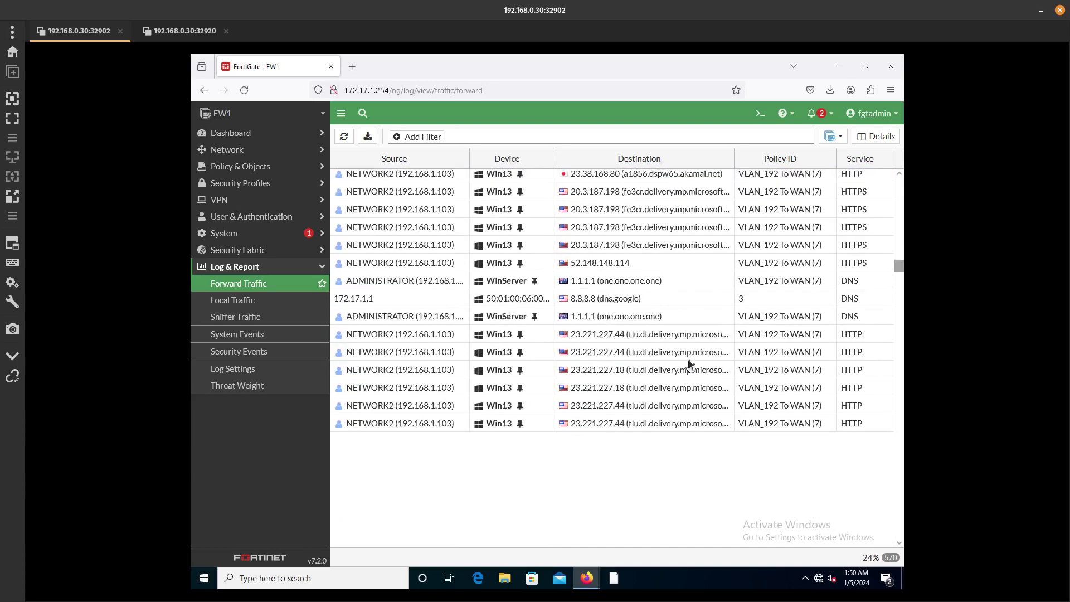
{"action": "scroll", "coordinate": [689, 360], "scroll_direction": "up", "scroll_amount": 12}
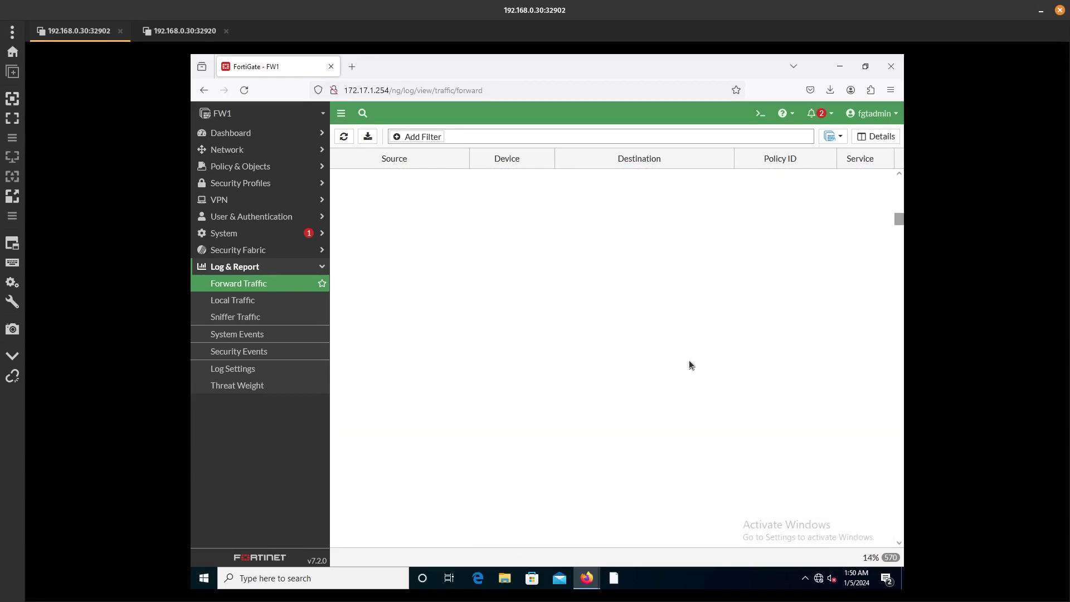
{"action": "scroll", "coordinate": [689, 360], "scroll_direction": "up", "scroll_amount": 5}
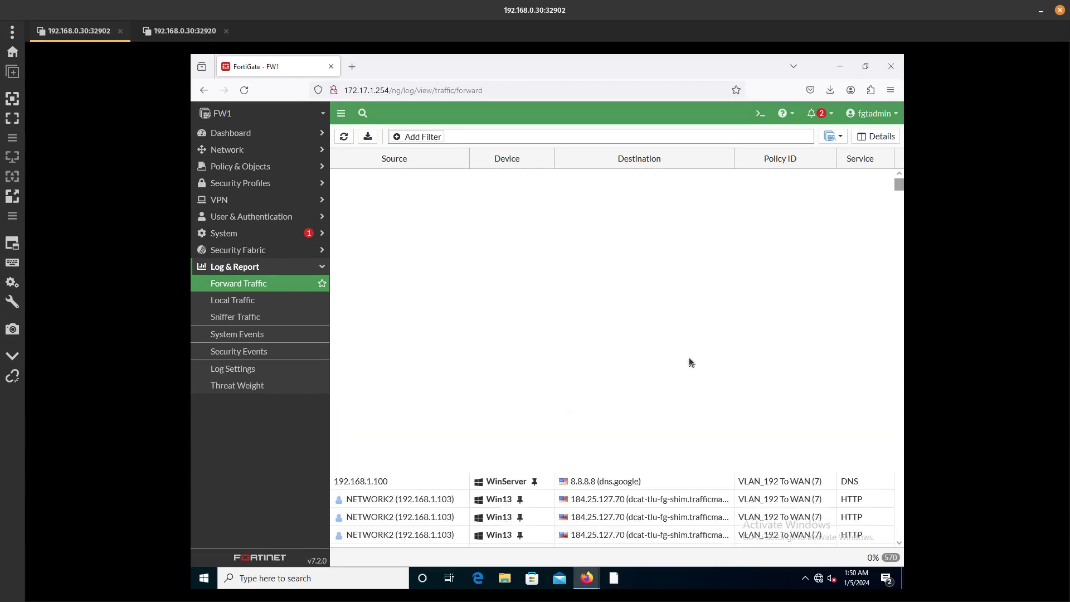